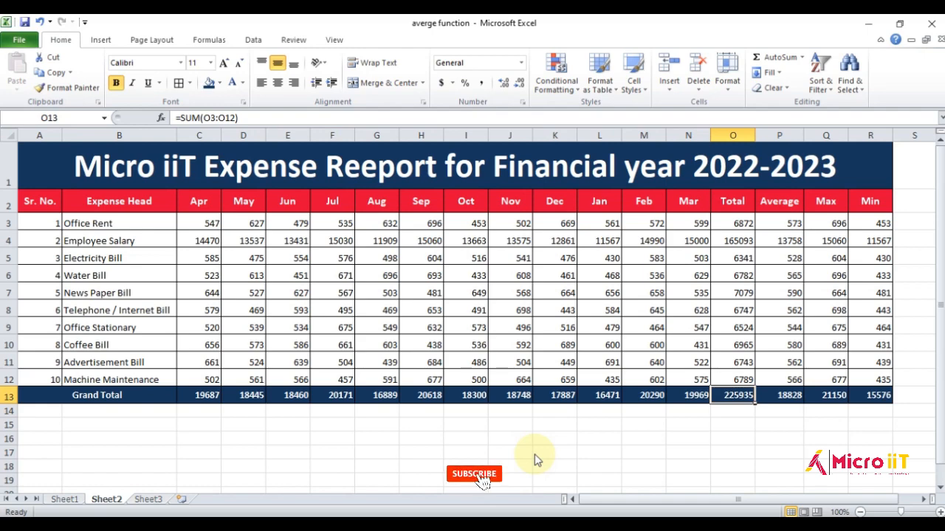
Examine the finished expense report's expense heads, monthly amounts and Total column
left_click(101, 202)
left_click(95, 223)
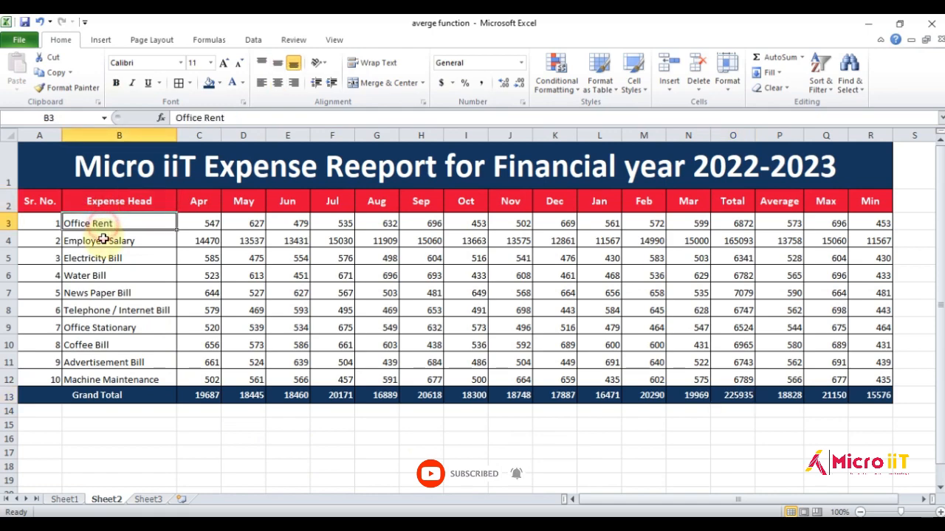
left_click(96, 241)
left_click(100, 258)
left_click(102, 273)
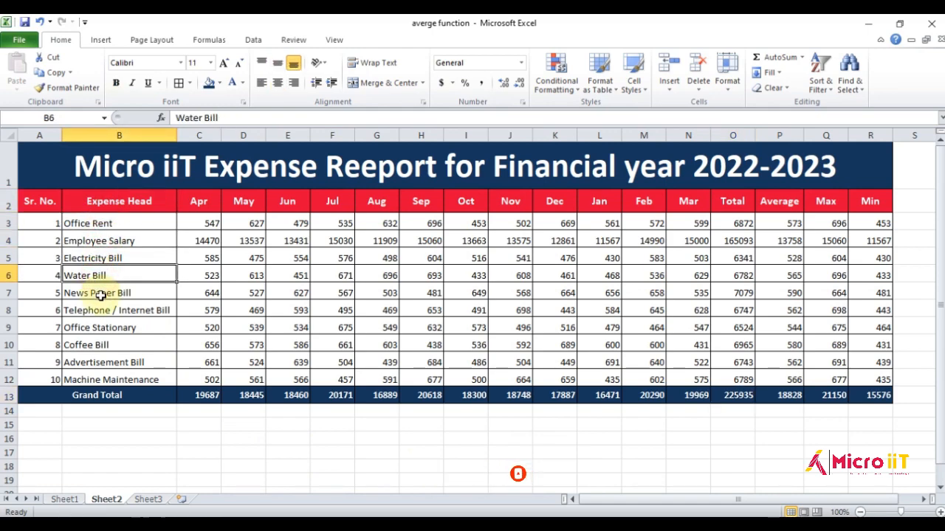
left_click_drag(109, 231, 118, 344)
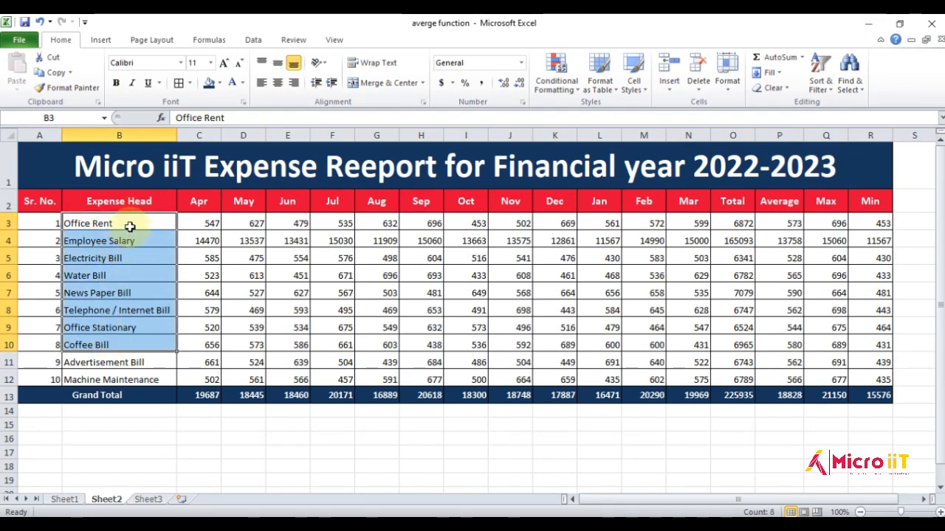
left_click(197, 201)
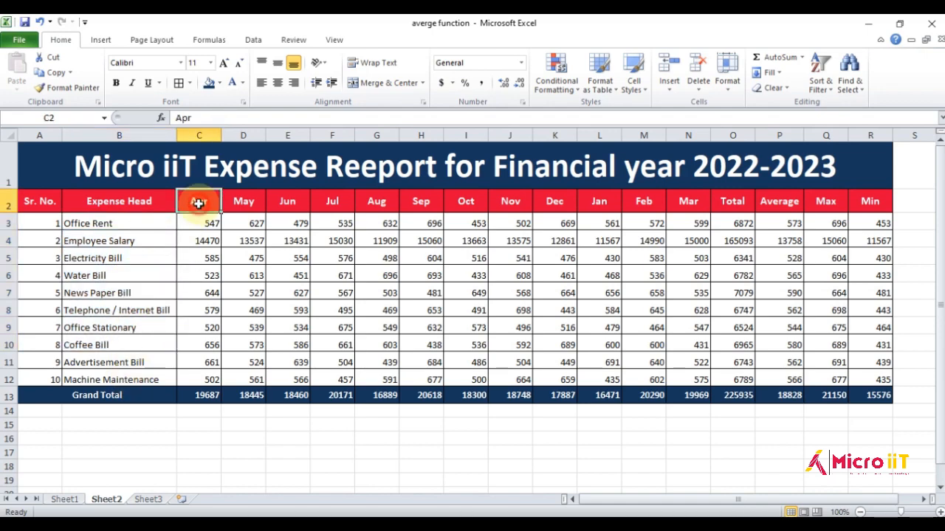
left_click_drag(204, 221, 247, 292)
left_click(244, 224)
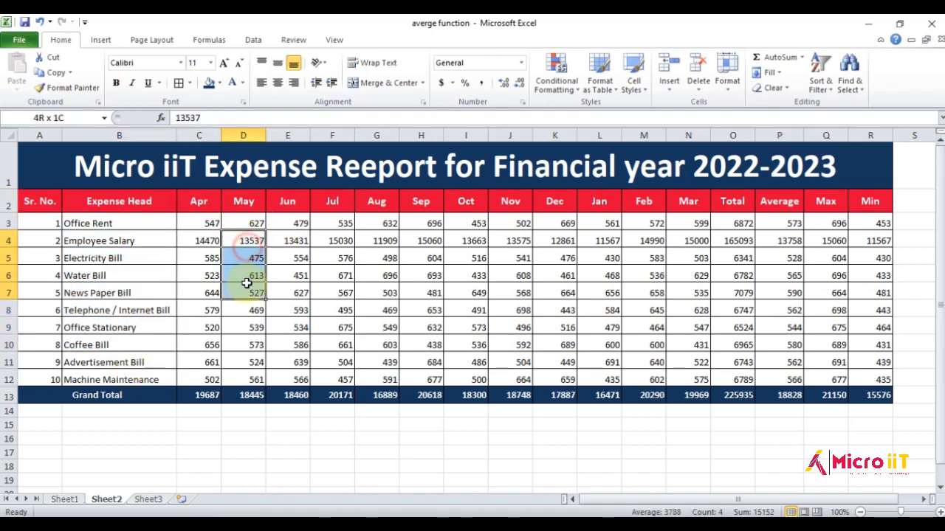
left_click(201, 223)
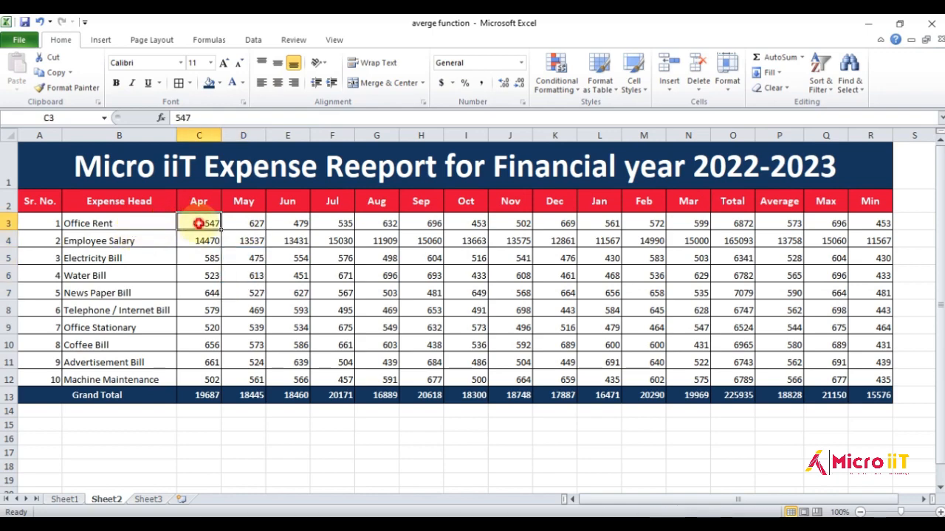
left_click(204, 241)
left_click(132, 260)
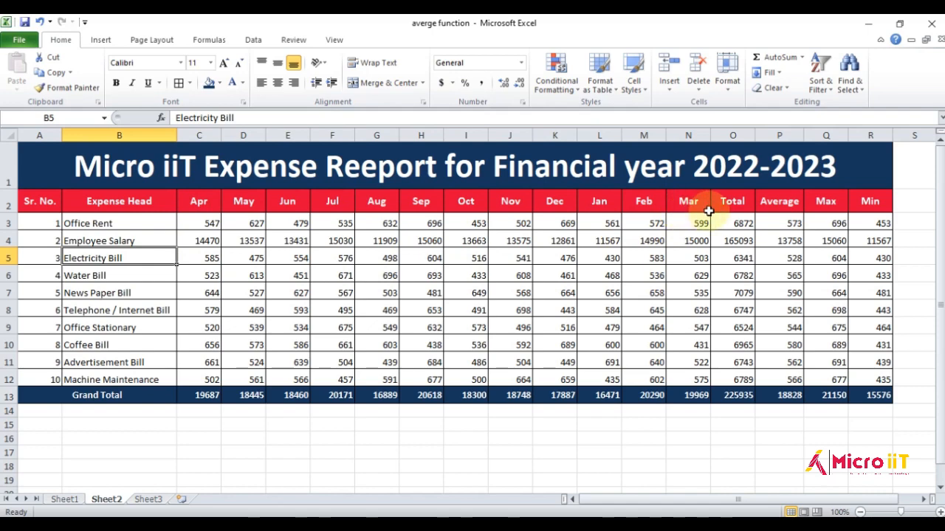
left_click(738, 223)
left_click(734, 208)
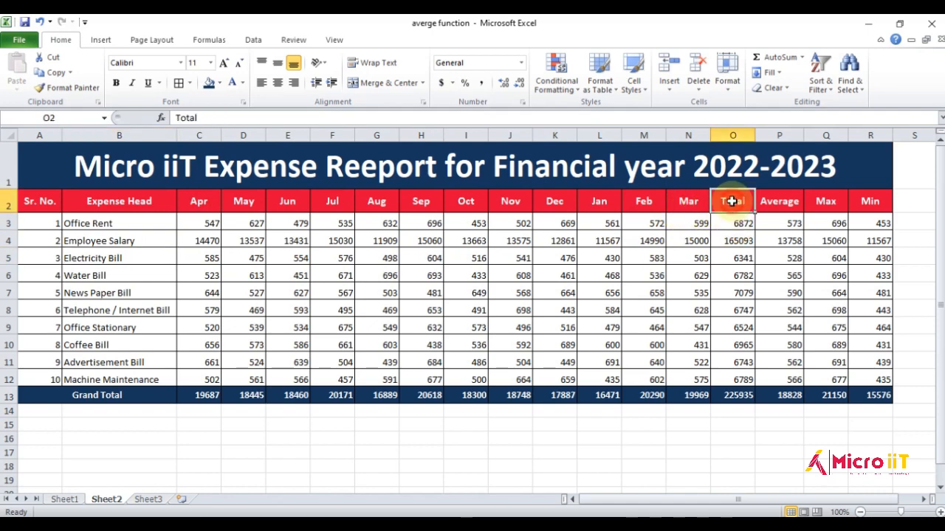
left_click(729, 222)
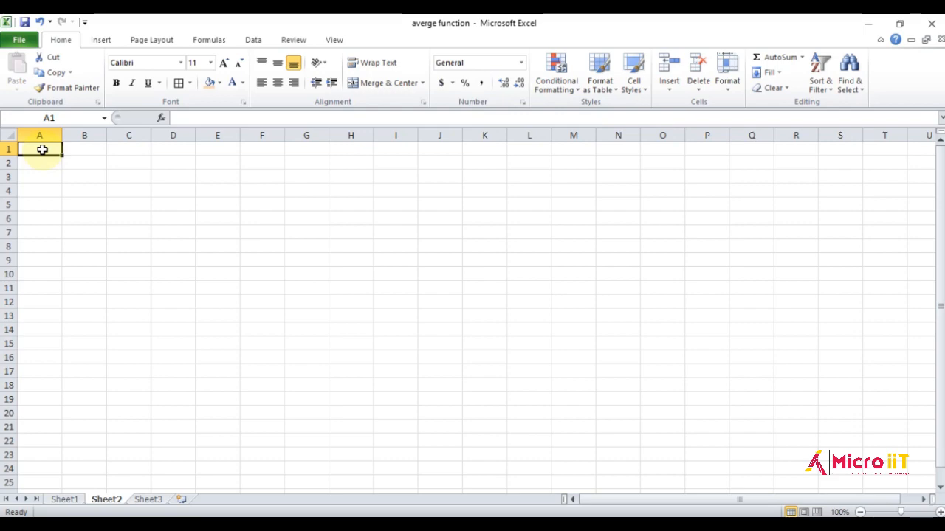
Enter the headings "Sr. No." in A1 and "Expense Head" in B1 of the blank sheet
type("Sr.")
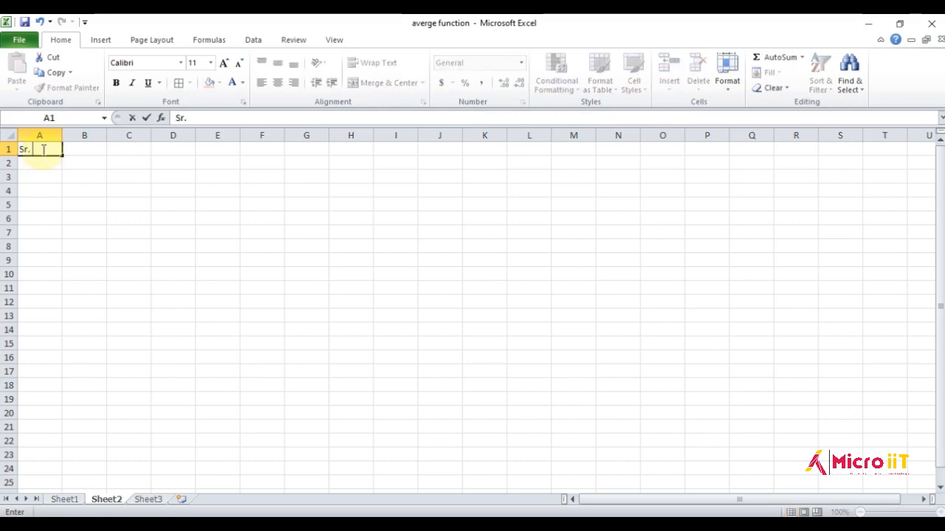
type(" No.")
key("Tab")
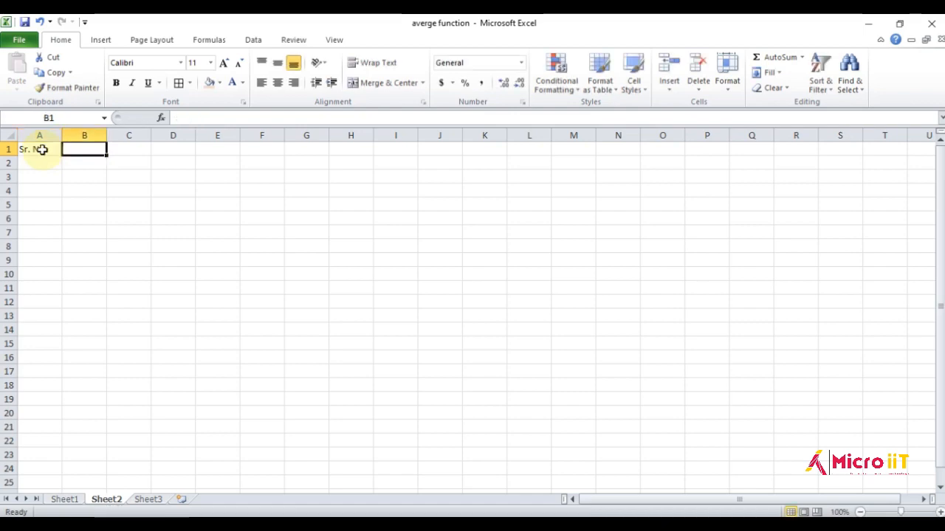
type("E")
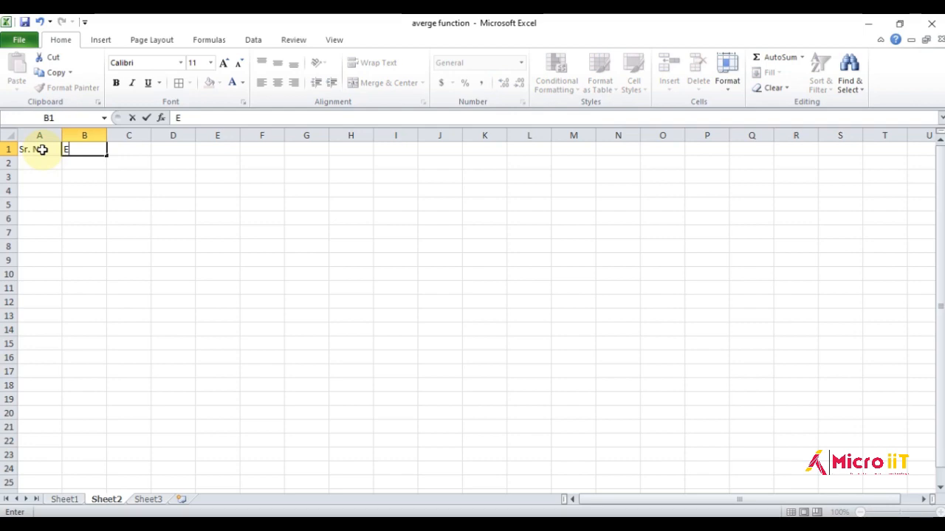
type("xpense Head")
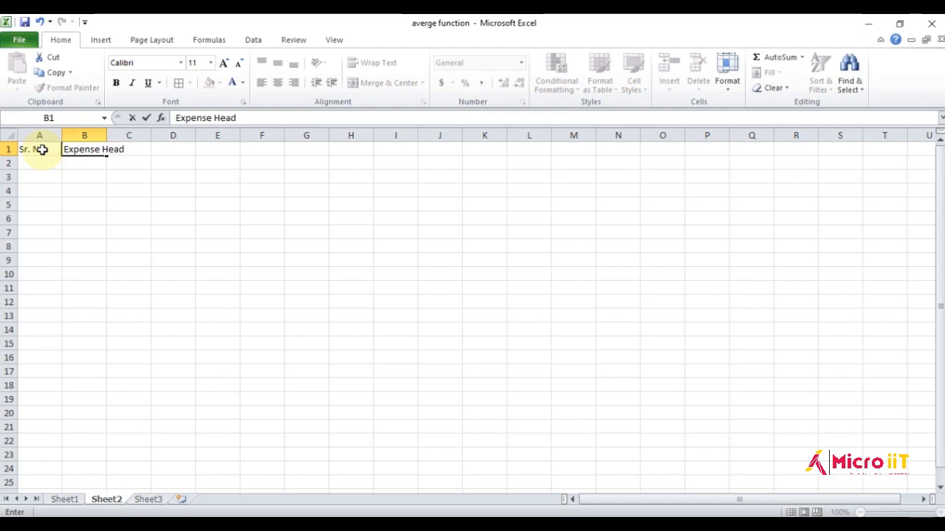
left_click(84, 177)
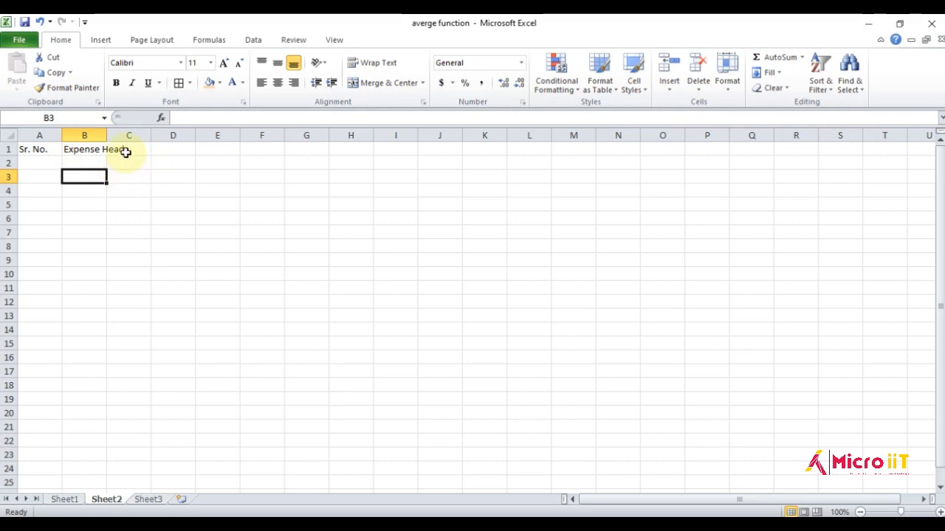
Widen column B so the Expense Head heading fits with extra room
left_click(84, 131)
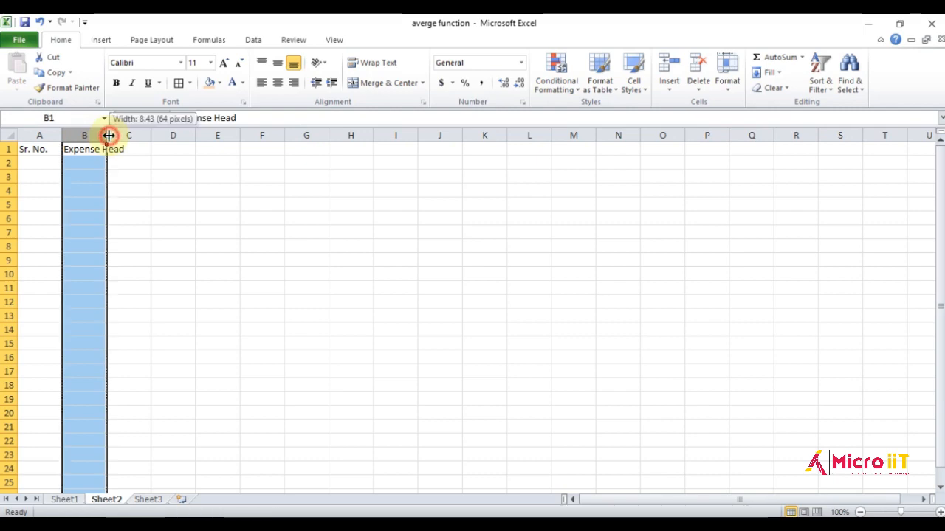
double_click(107, 135)
left_click(109, 134)
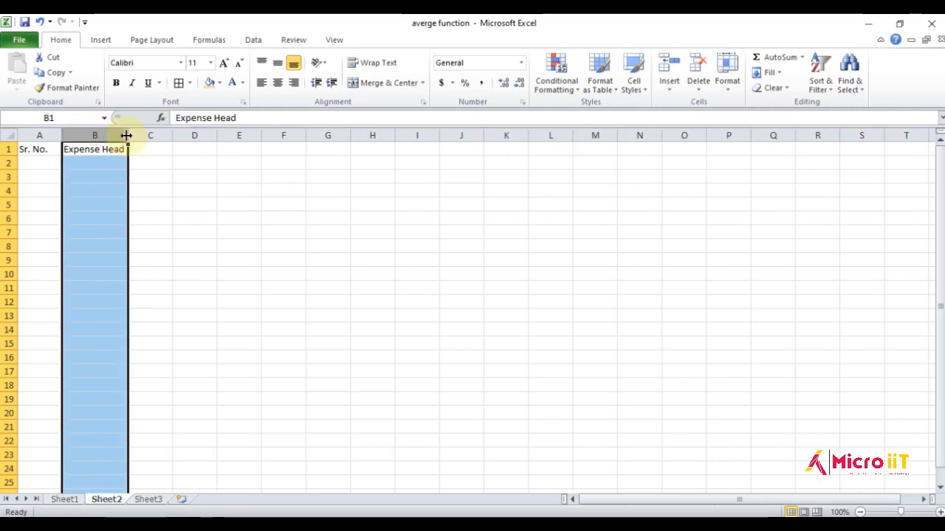
left_click_drag(126, 135, 161, 135)
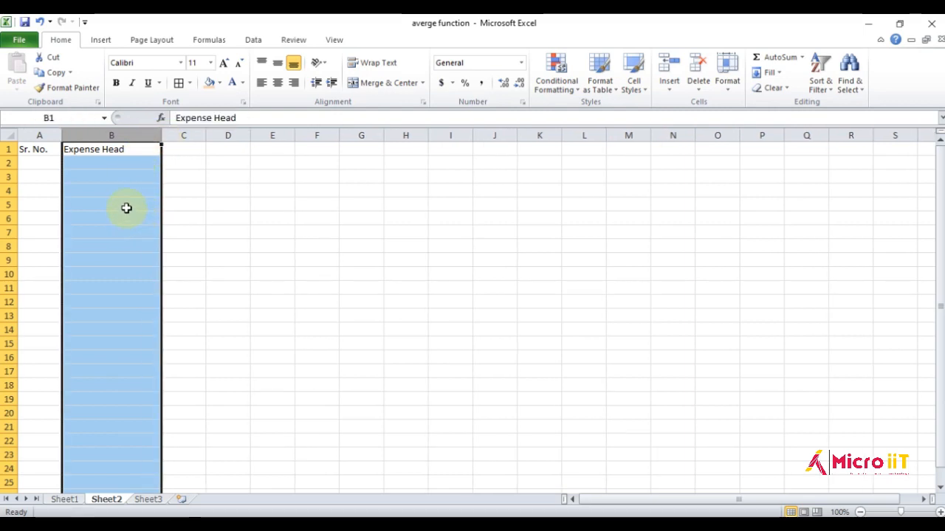
left_click(143, 151)
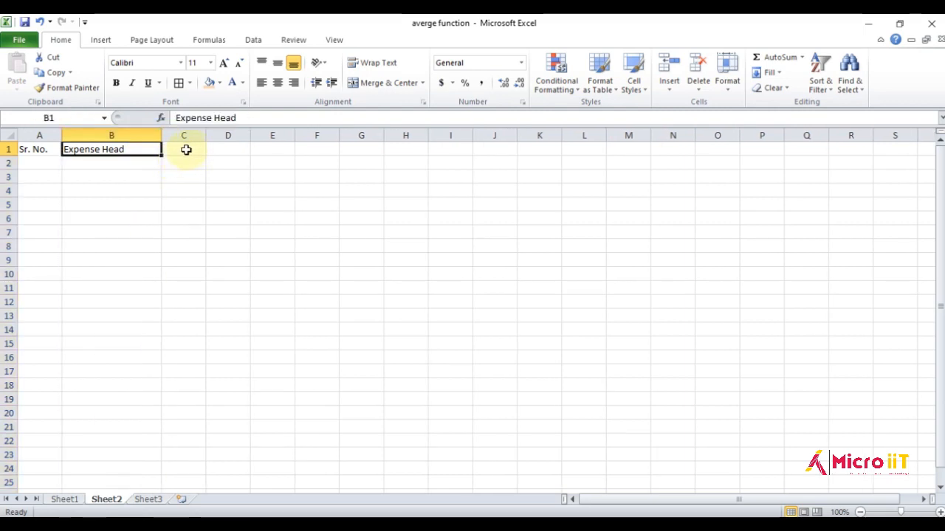
Enter the month heading "Apr" in cell C1
left_click(185, 150)
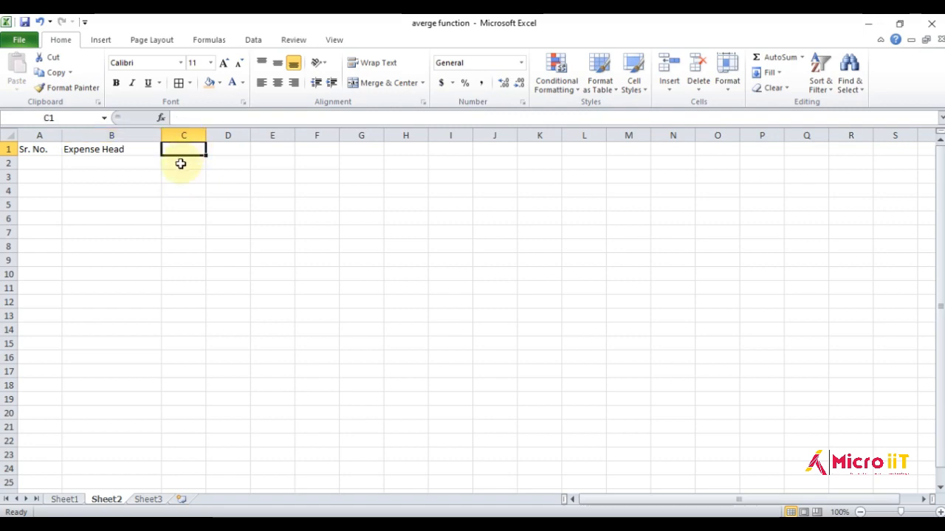
type("Pr")
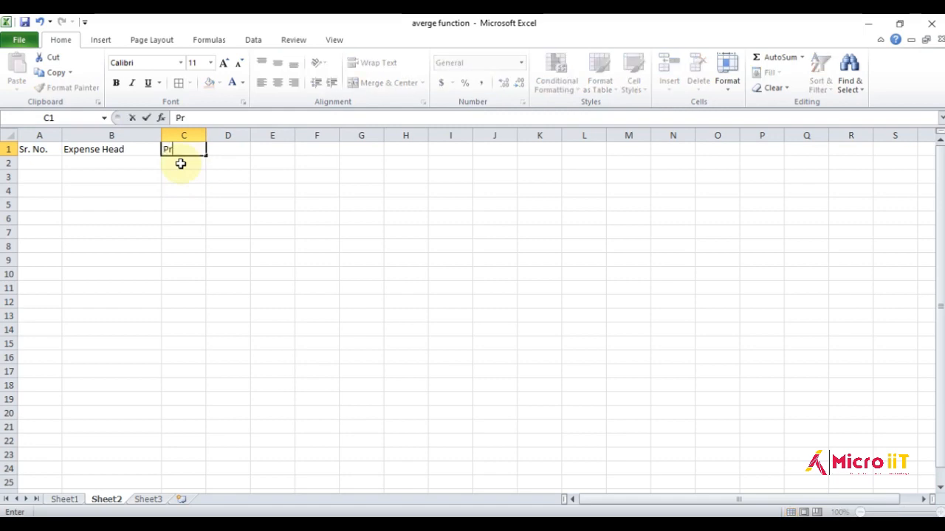
key("BackSpace")
key("BackSpace")
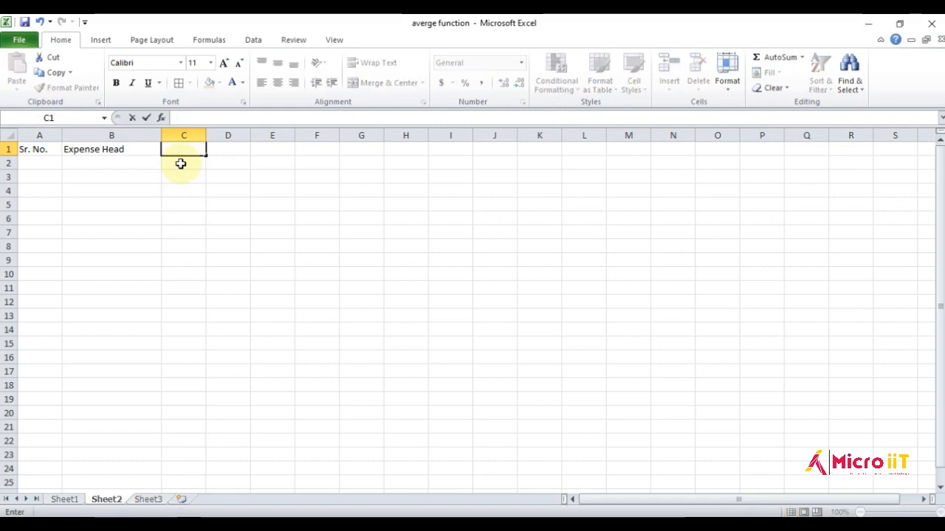
type("Apr")
left_click(189, 172)
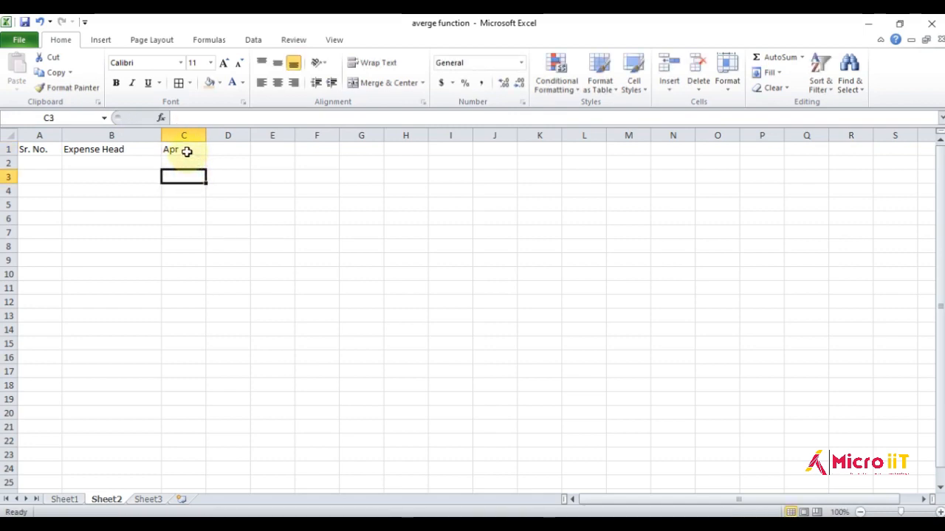
Fill the month series from Apr in C1 across row 1 through Mar in N1
left_click(195, 151)
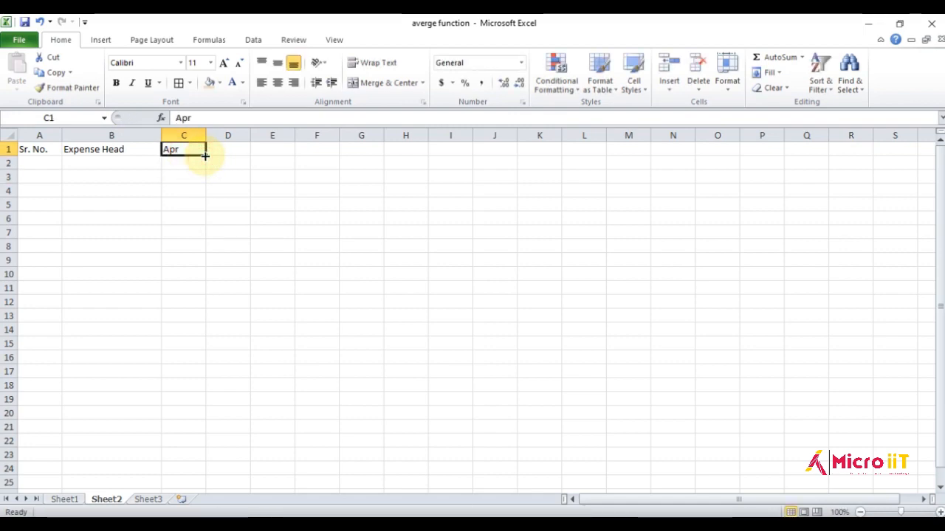
left_click(223, 154)
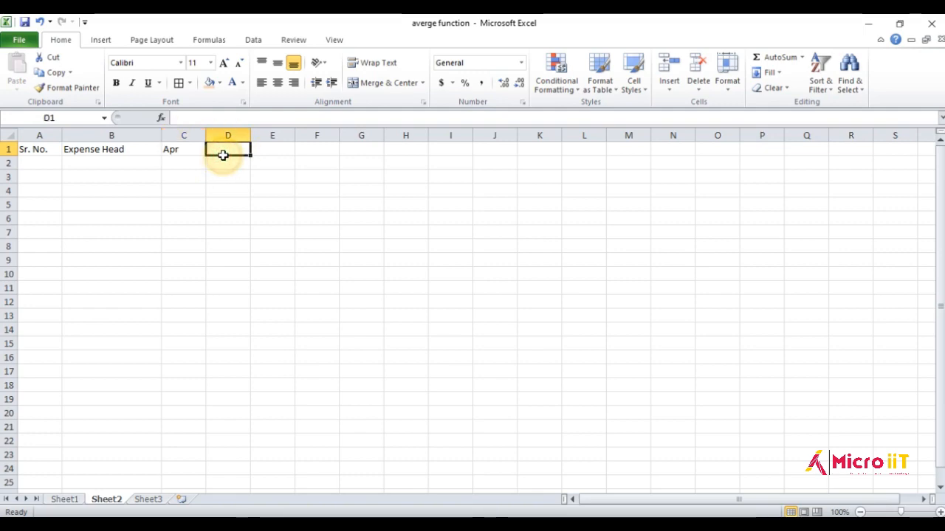
left_click(179, 152)
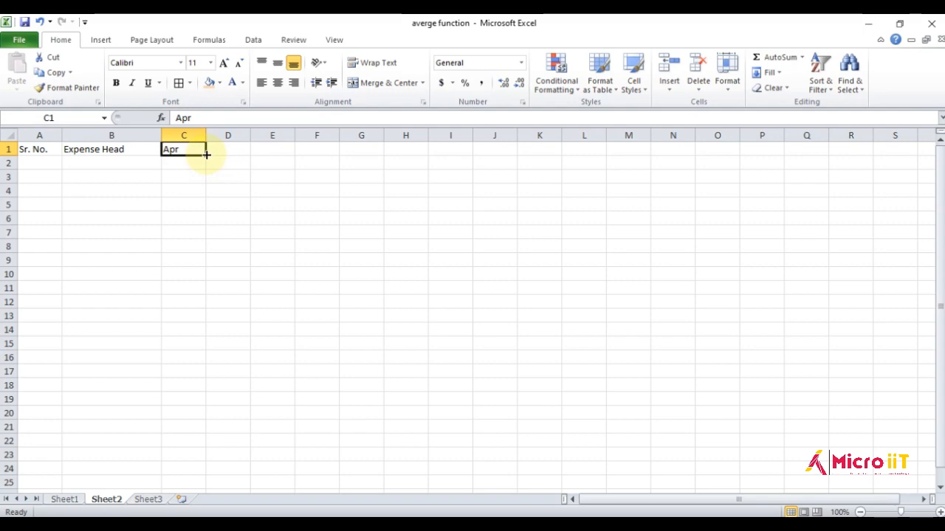
left_click_drag(206, 154, 676, 155)
left_click(443, 164)
left_click(389, 150)
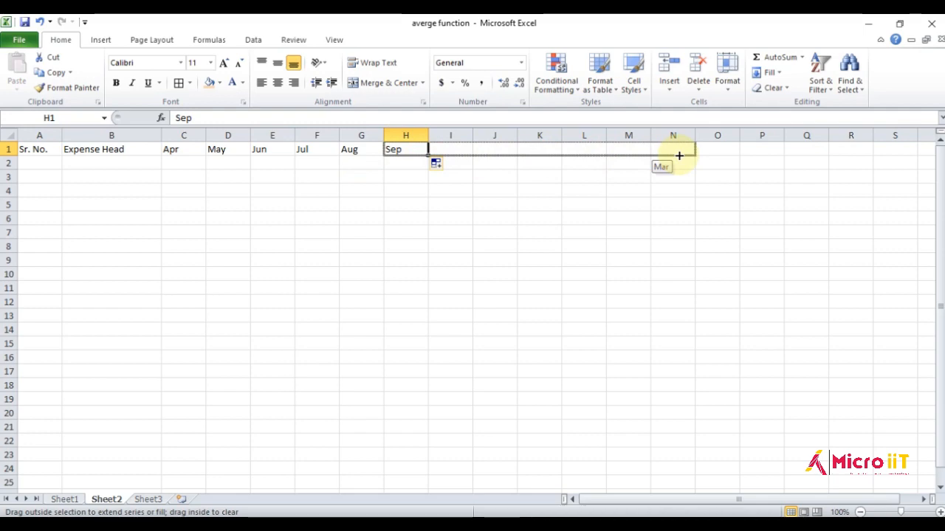
left_click_drag(680, 155, 679, 156)
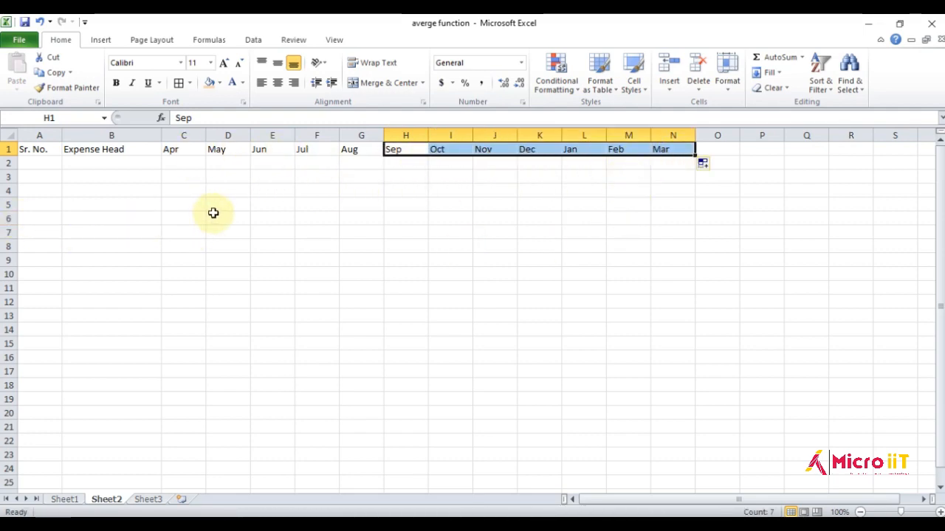
Enter the headings "Total", "Average", "Max" and "Min" in cells O1 to R1 after the month headings
left_click(716, 149)
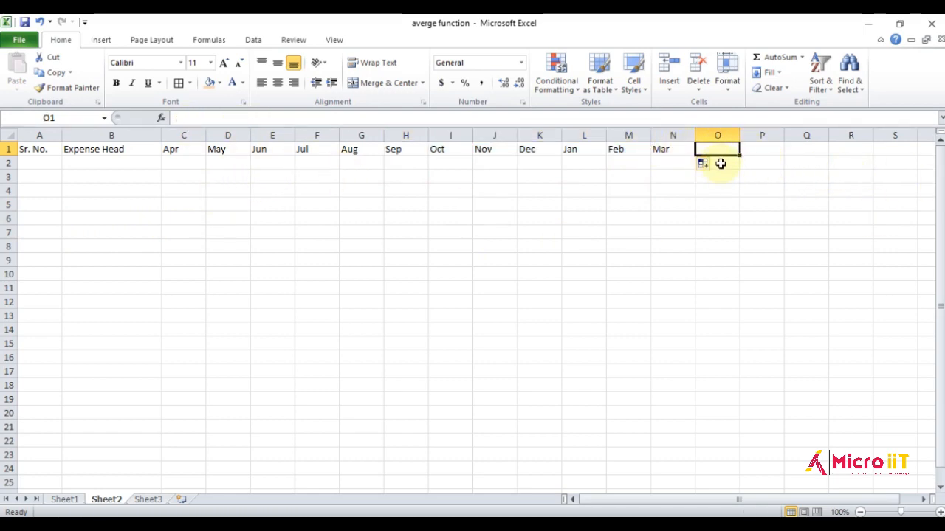
type("Totaa")
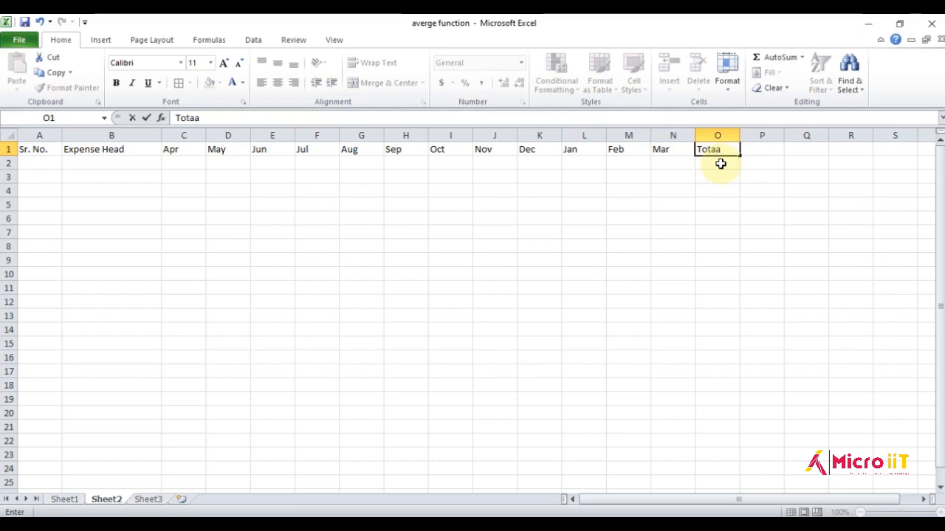
key("BackSpace")
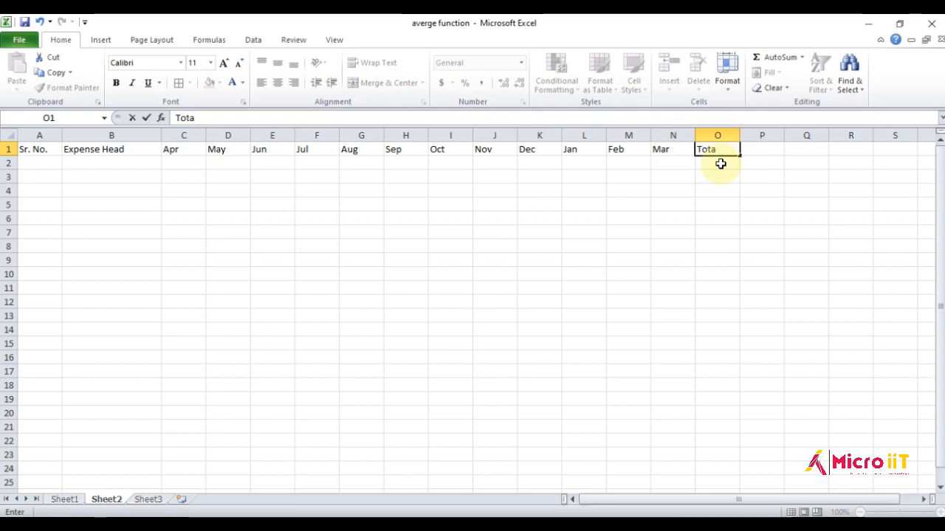
key("Tab")
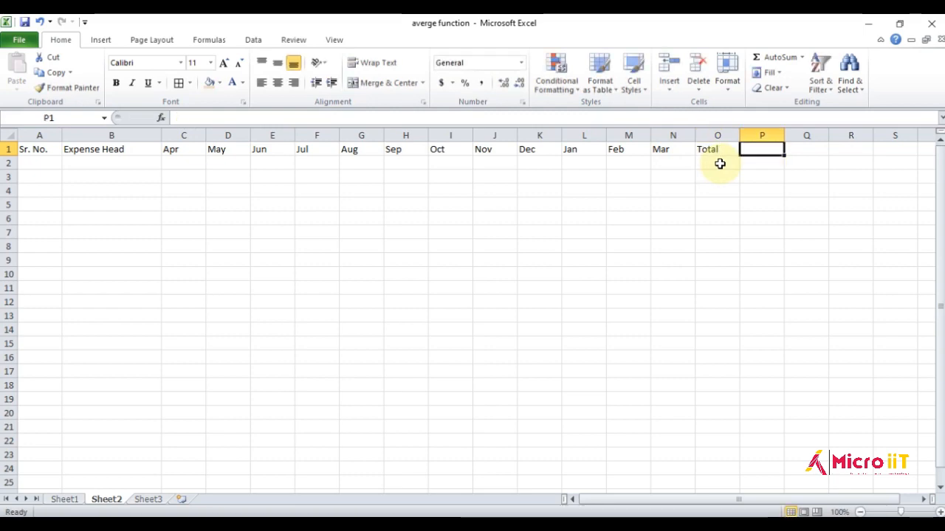
type("Average")
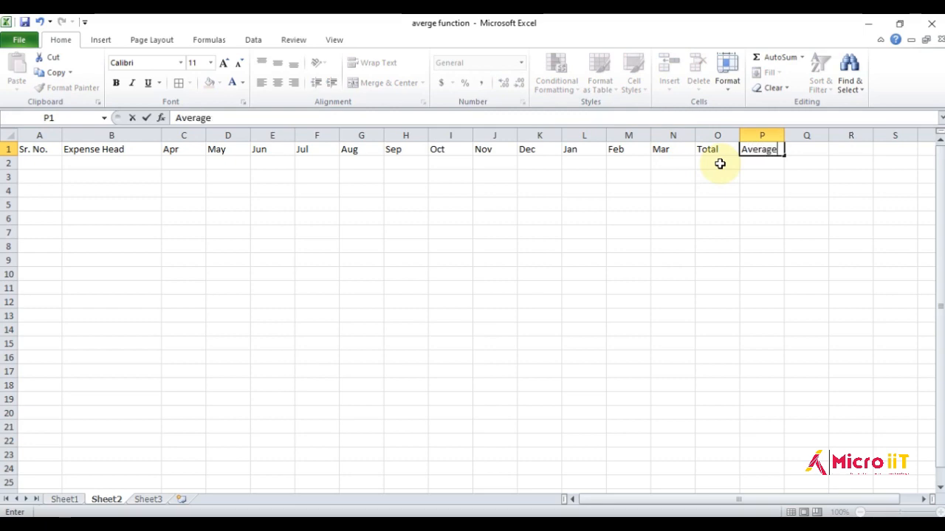
key("Tab")
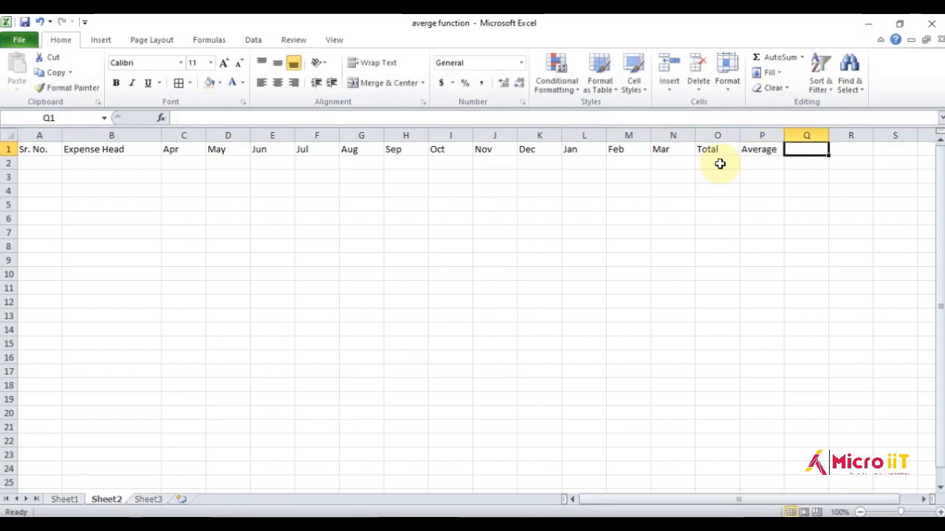
type("Max")
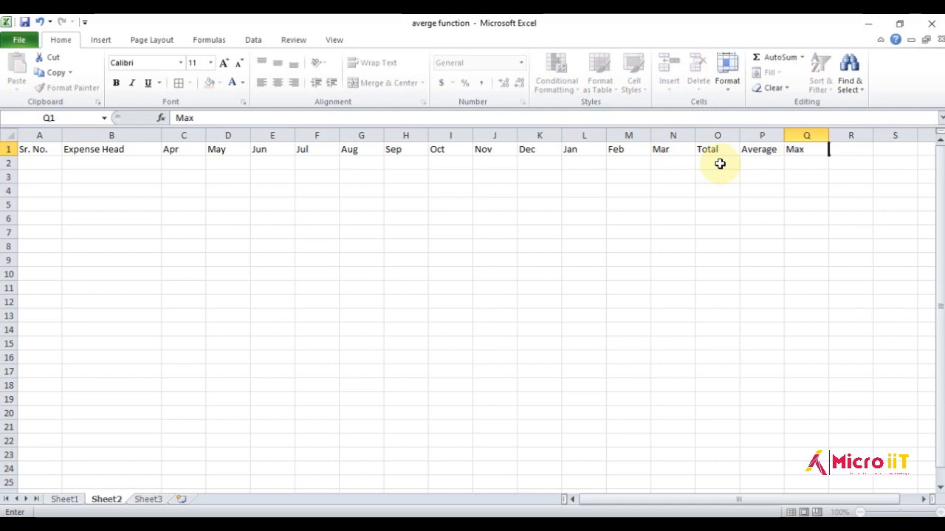
key("Tab")
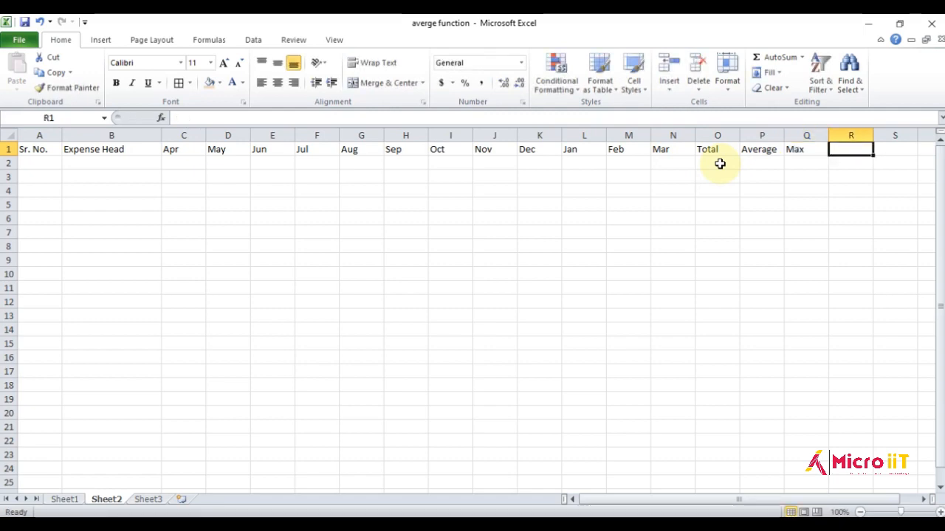
type("Mi")
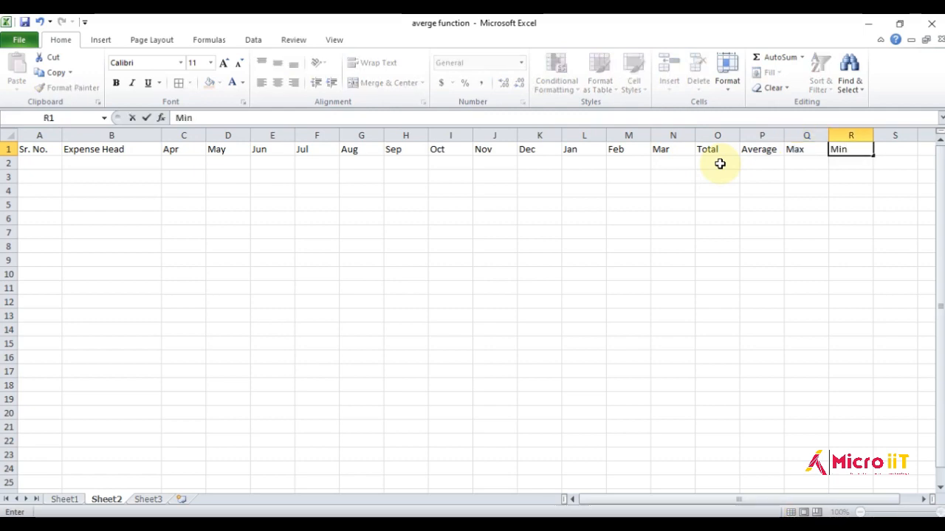
type("n")
key("Tab")
Enter the serial number 1 in cell A2
left_click(50, 163)
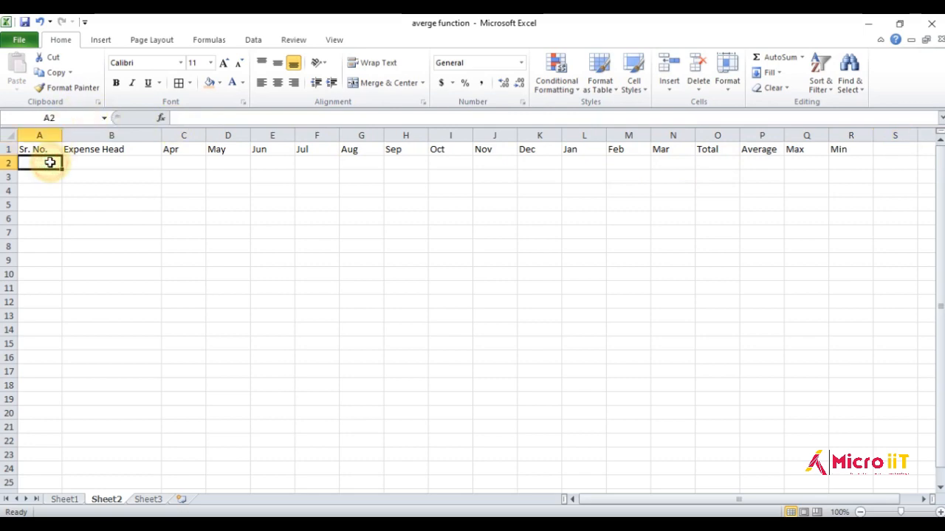
type("1")
key("Tab")
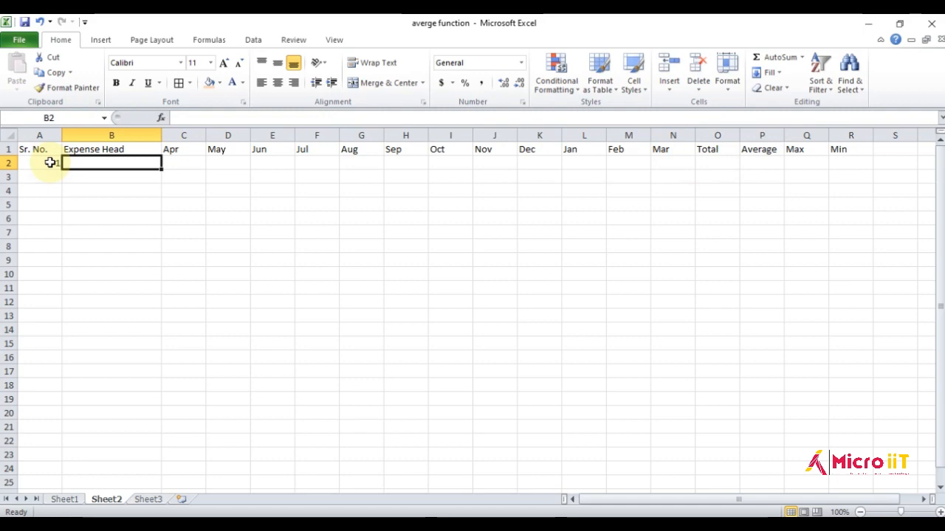
Paste the copied expense heads, Office Rent through Machine Maintenance, as values only from B2 down, and widen column B to fit them
key("ctrl+c")
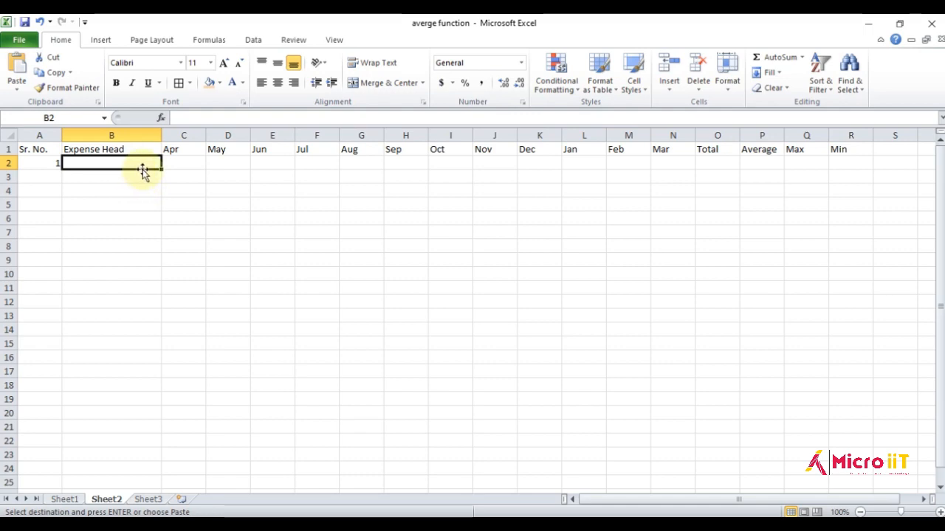
left_click(18, 93)
left_click(37, 228)
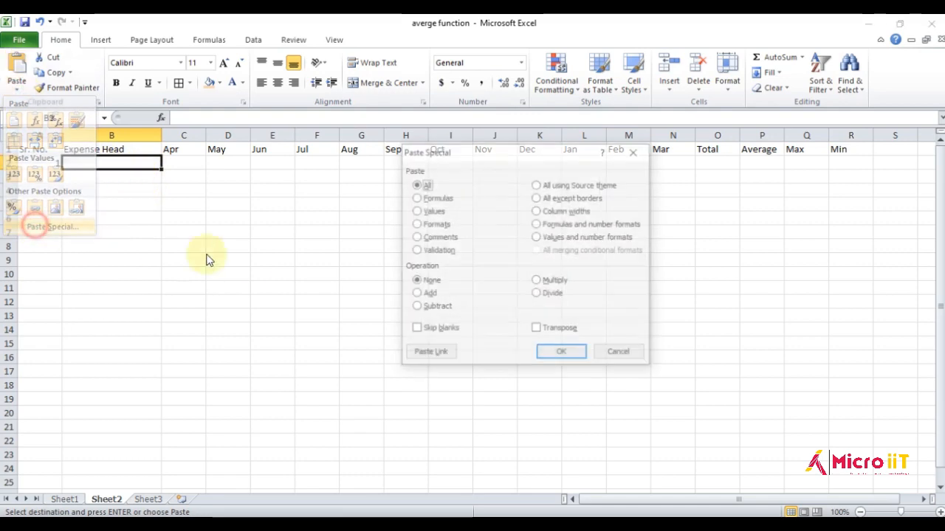
left_click(416, 211)
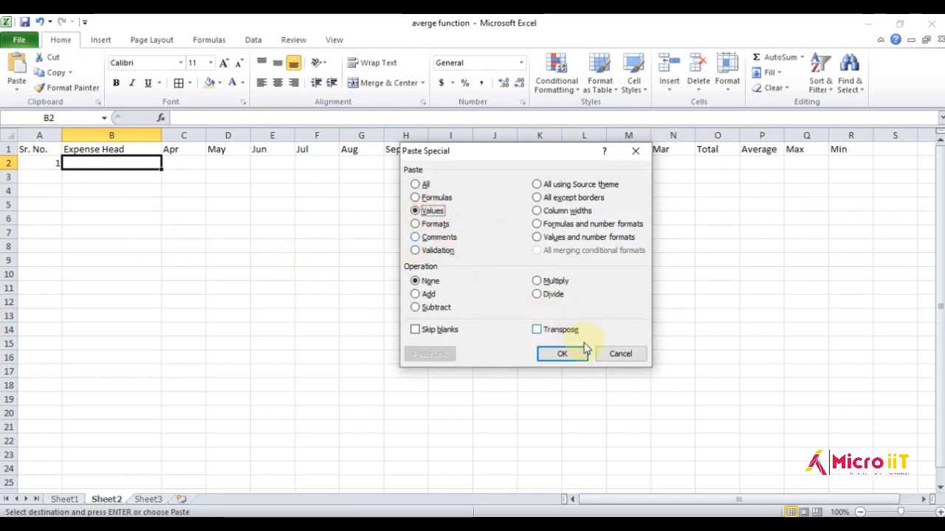
left_click(561, 353)
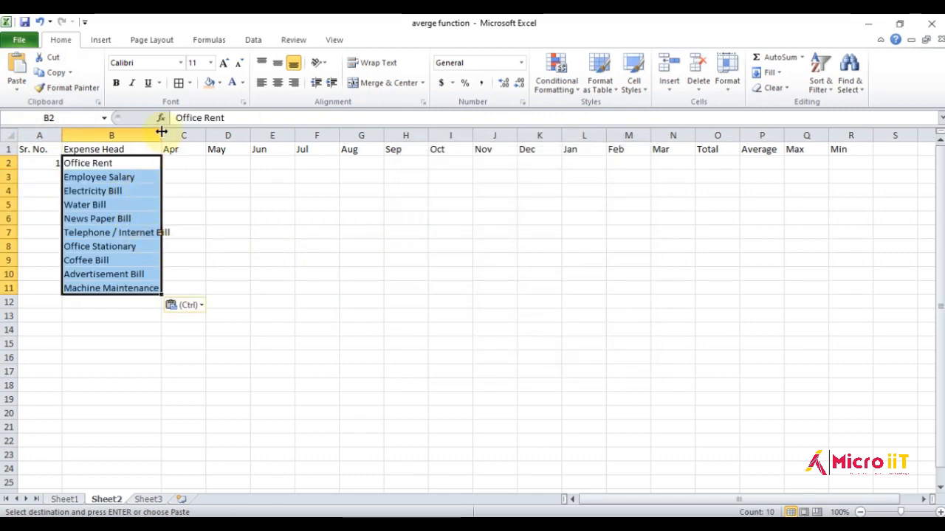
left_click_drag(161, 132, 174, 131)
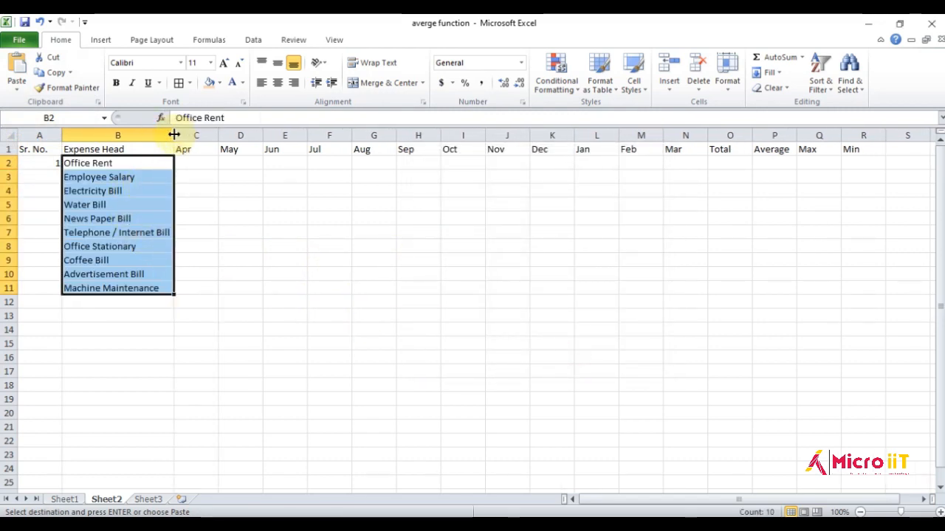
left_click(100, 303)
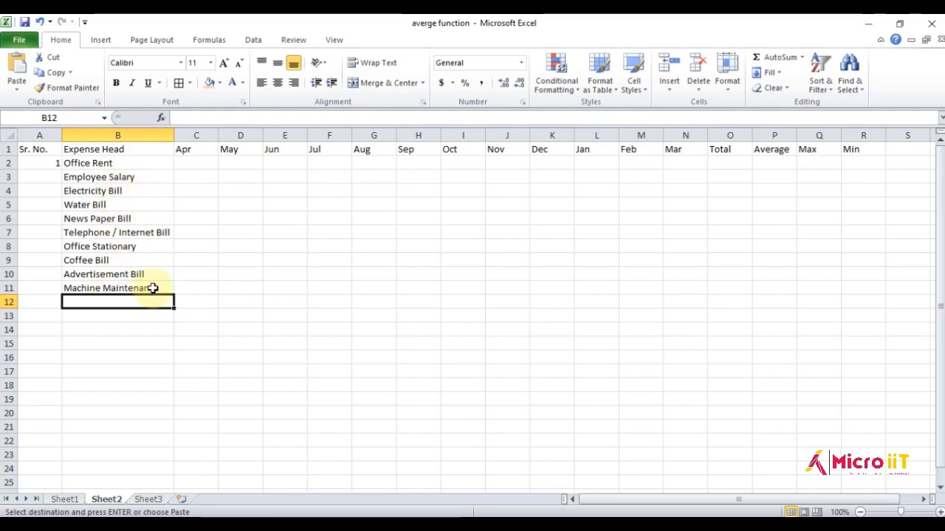
Enter 2 in A3 and extend the serial number series down to 10 in A11, then widen column B slightly
left_click(47, 164)
left_click(44, 176)
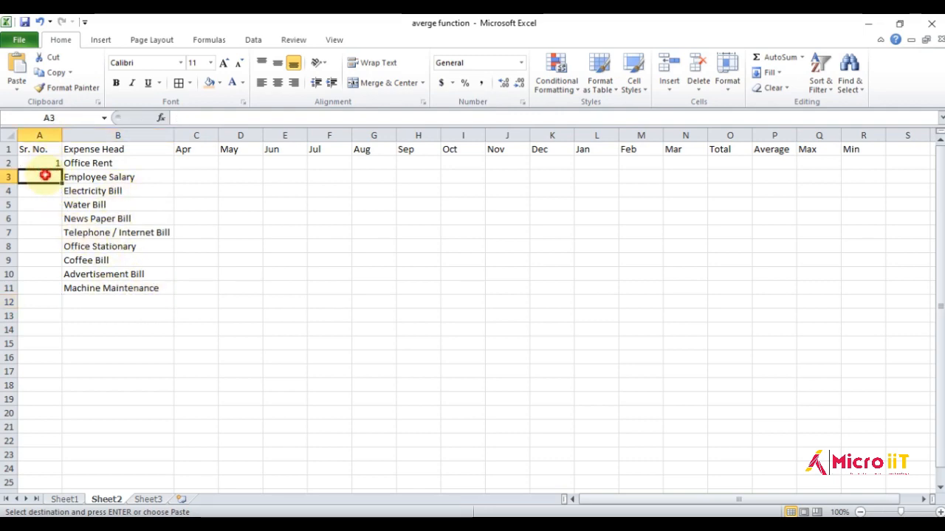
type("2")
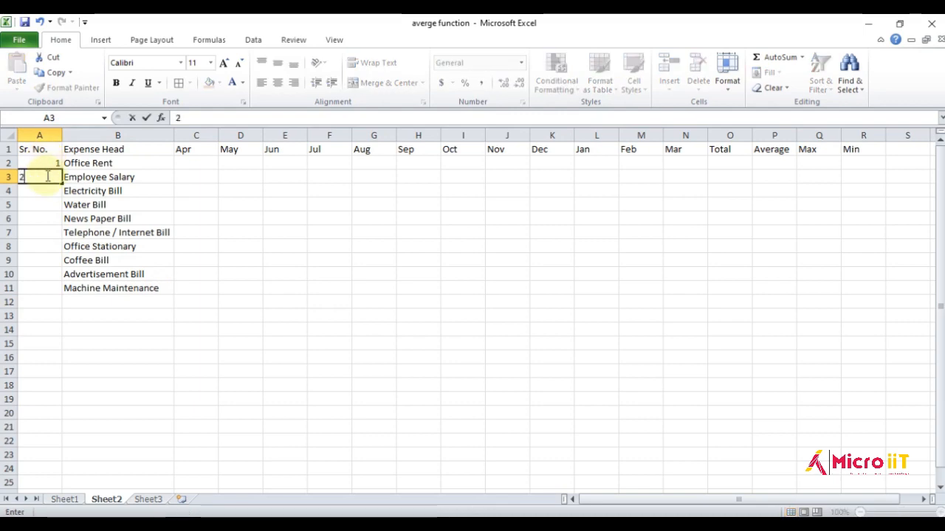
mouse_move(45, 163)
left_mouse_down()
mouse_move(44, 181)
mouse_move(44, 162)
mouse_move(50, 177)
left_mouse_up()
left_click(39, 201)
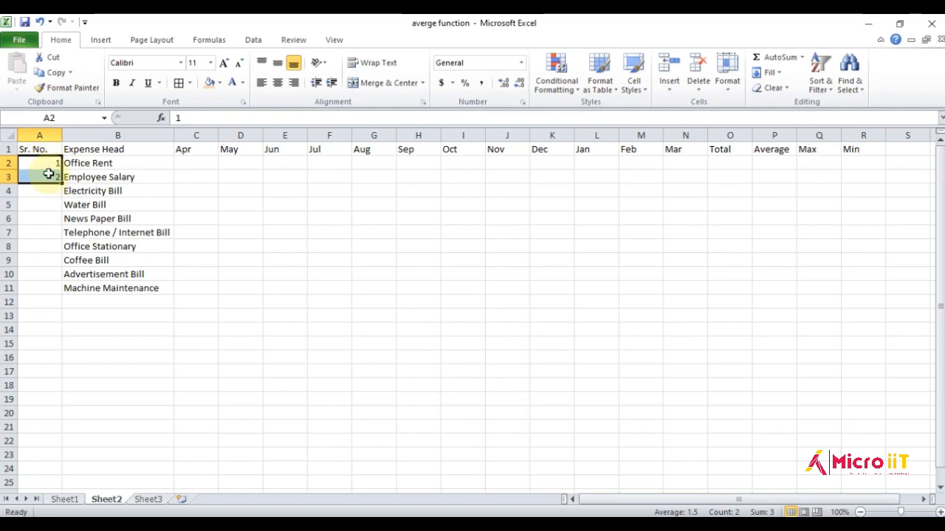
left_click(39, 162)
left_click_drag(38, 167, 38, 174)
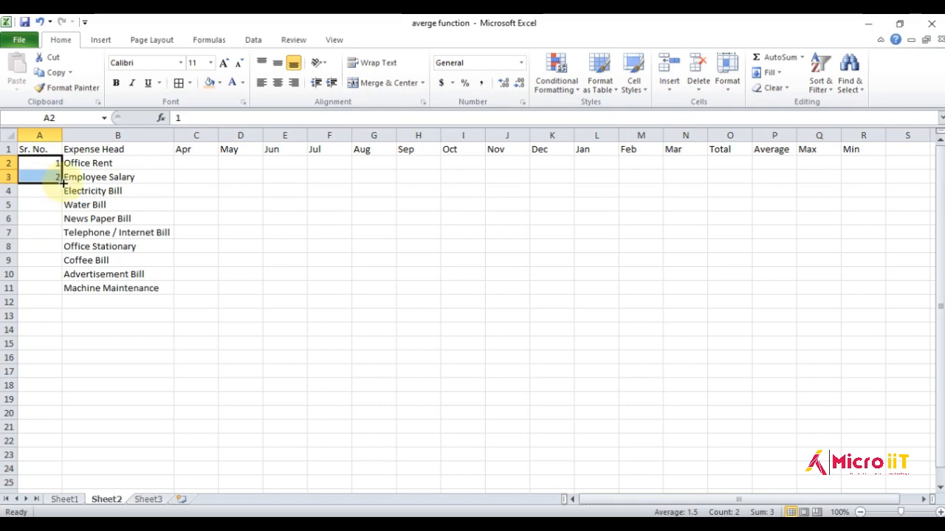
left_click_drag(62, 186, 59, 235)
left_click_drag(41, 162, 65, 297)
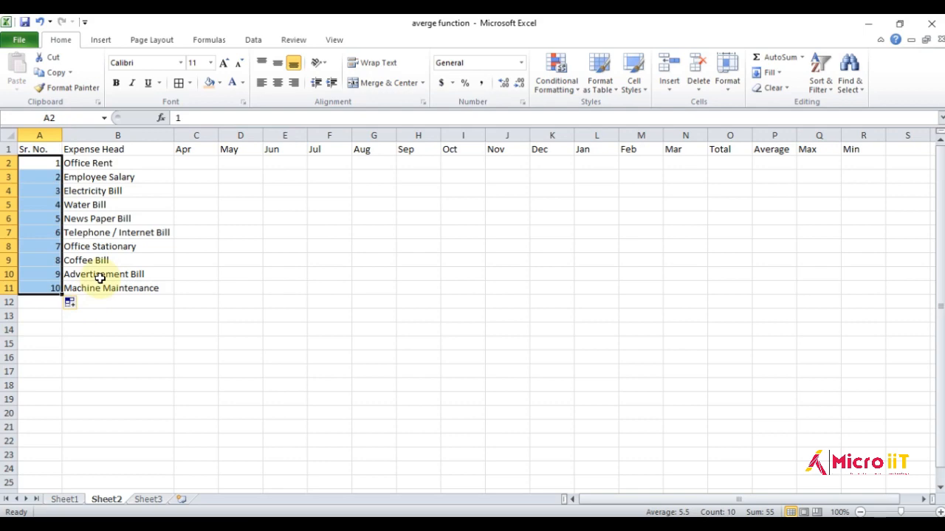
left_click_drag(174, 135, 177, 135)
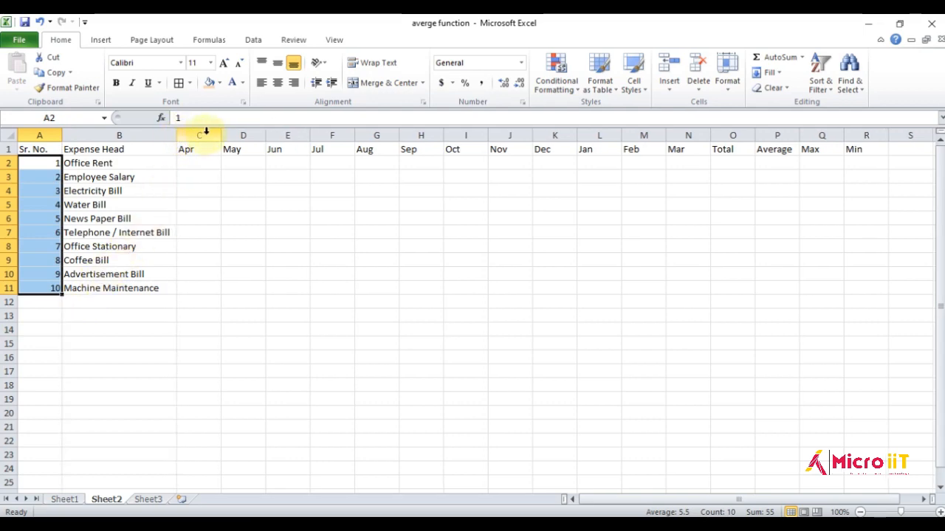
left_click_drag(185, 135, 707, 184)
left_click_drag(711, 133, 696, 135)
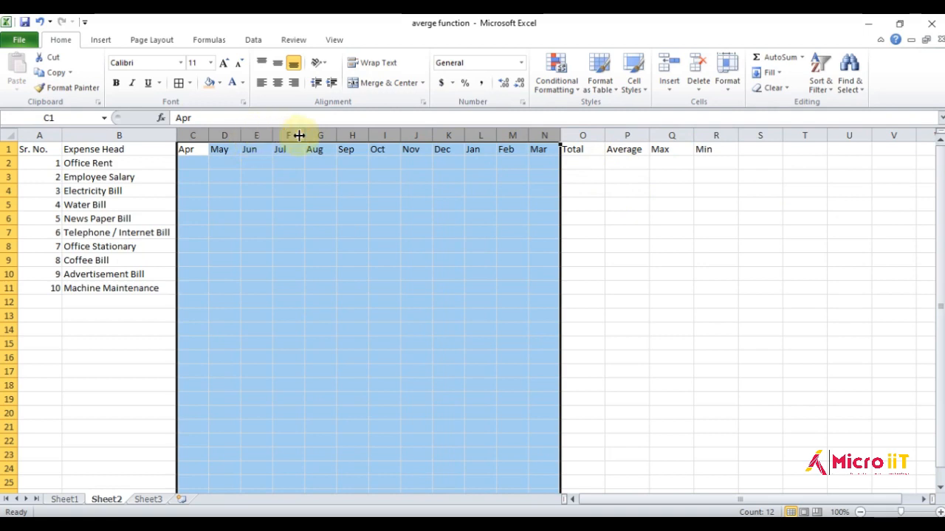
left_click_drag(299, 135, 316, 135)
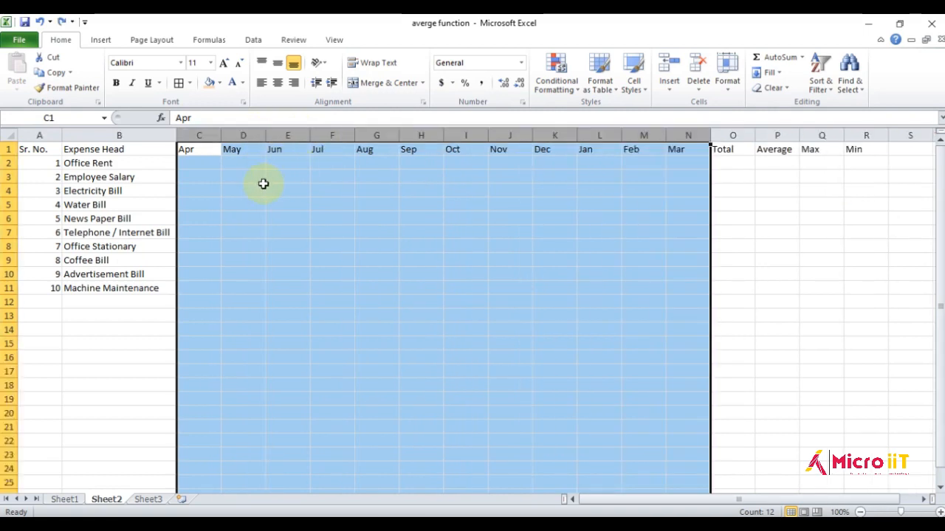
left_click(56, 292)
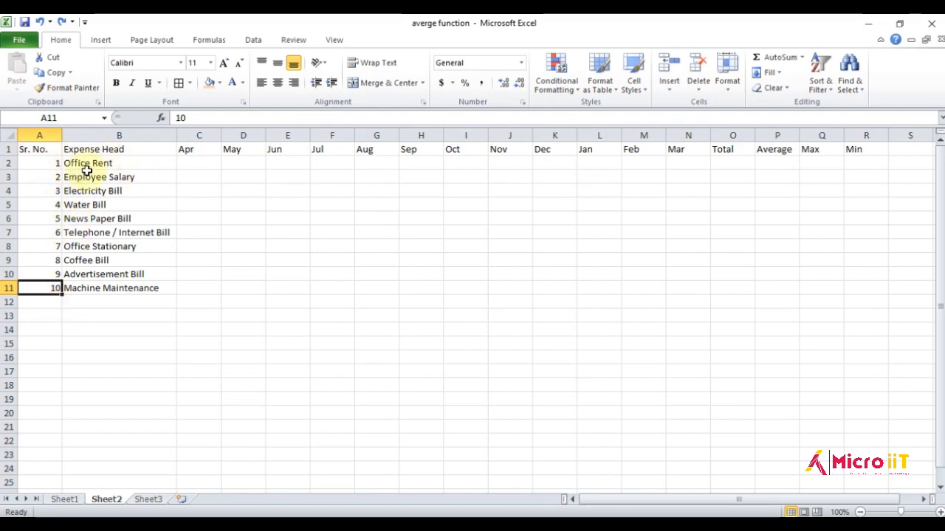
Fill the header row cells A1 to R1 with the recently used red color
left_click_drag(18, 149, 856, 150)
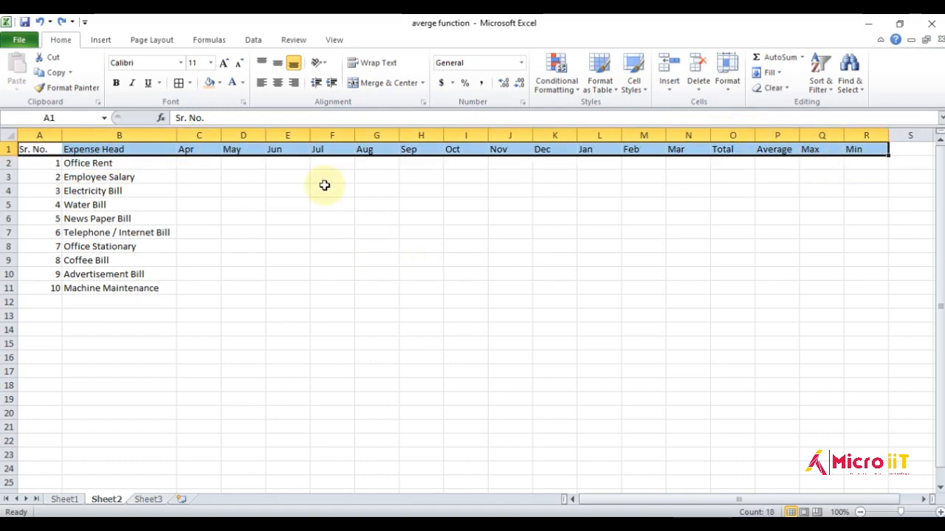
left_click(218, 83)
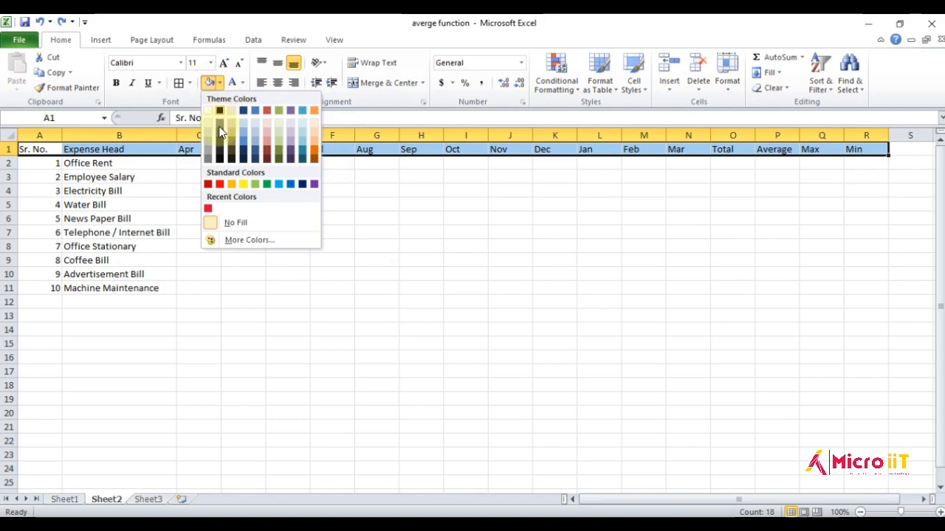
left_click(211, 210)
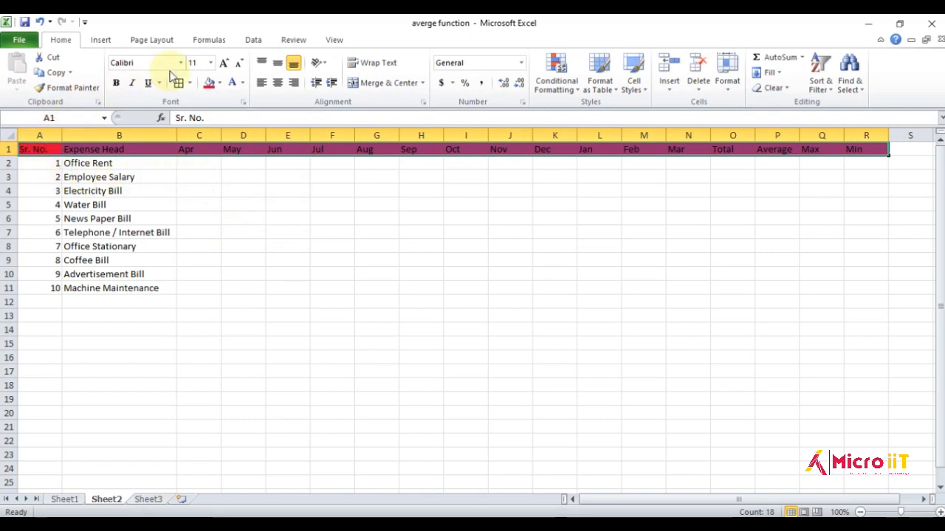
Set the header row text to size 12 and bold, and increase the height of row 1
left_click(224, 63)
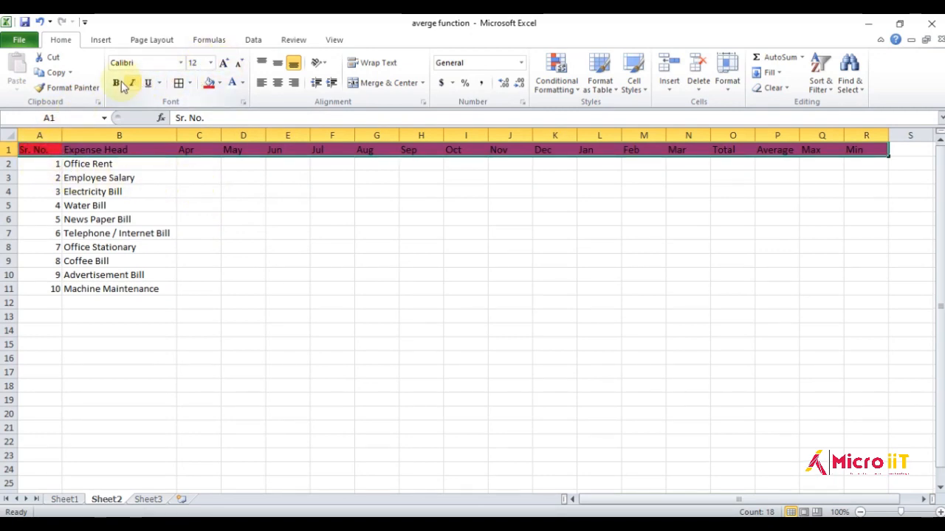
left_click(117, 82)
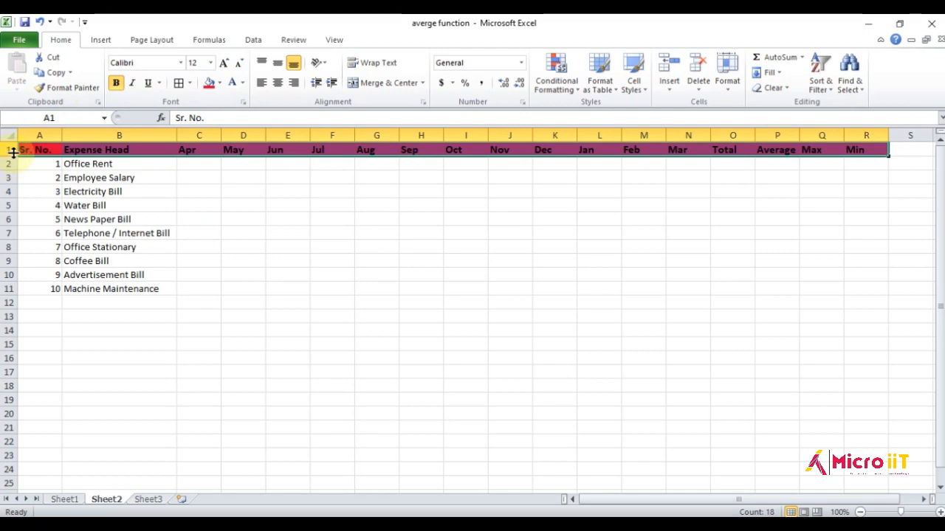
left_click_drag(11, 153, 15, 163)
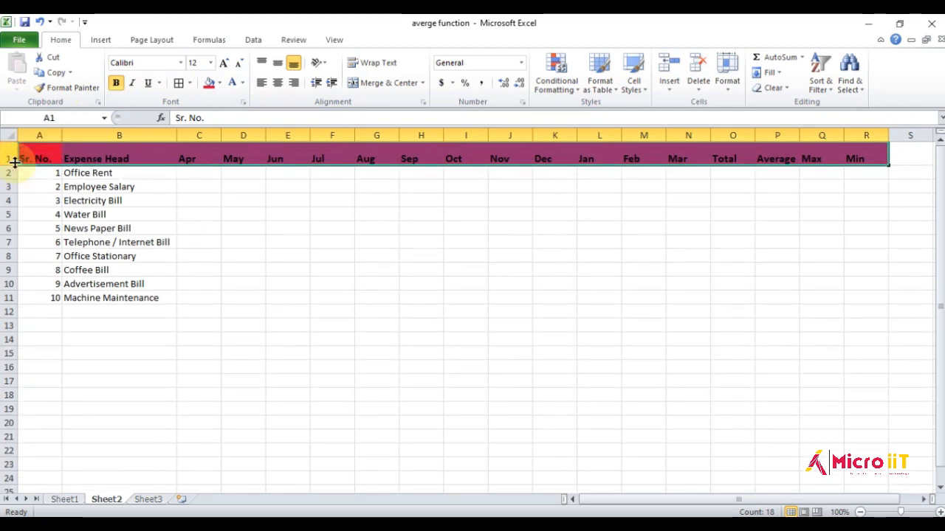
left_click(199, 202)
Change the font color of the headings in A1 to R1 to white
left_click_drag(48, 149, 854, 158)
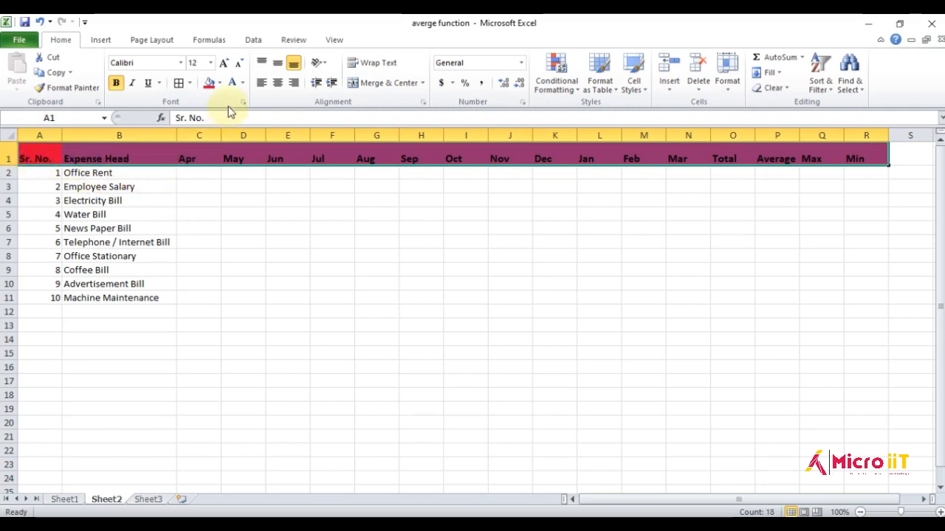
left_click(242, 82)
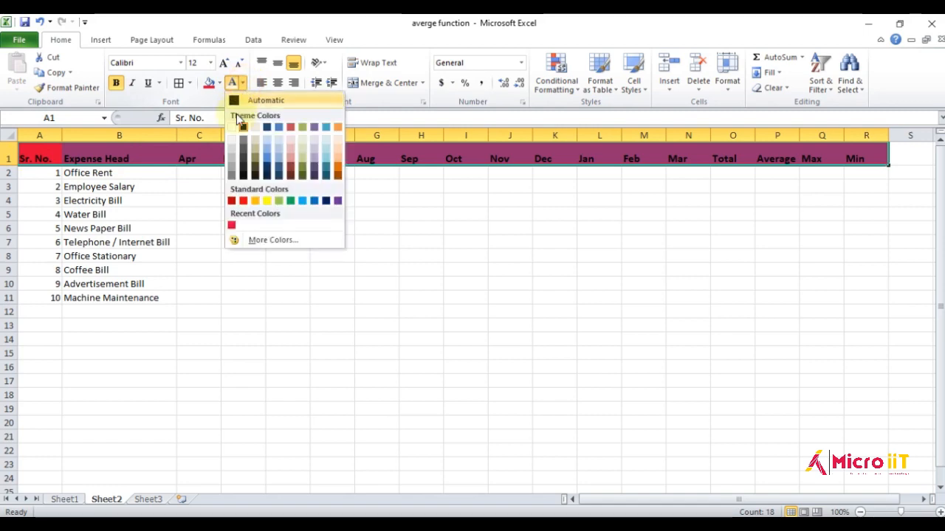
left_click(232, 127)
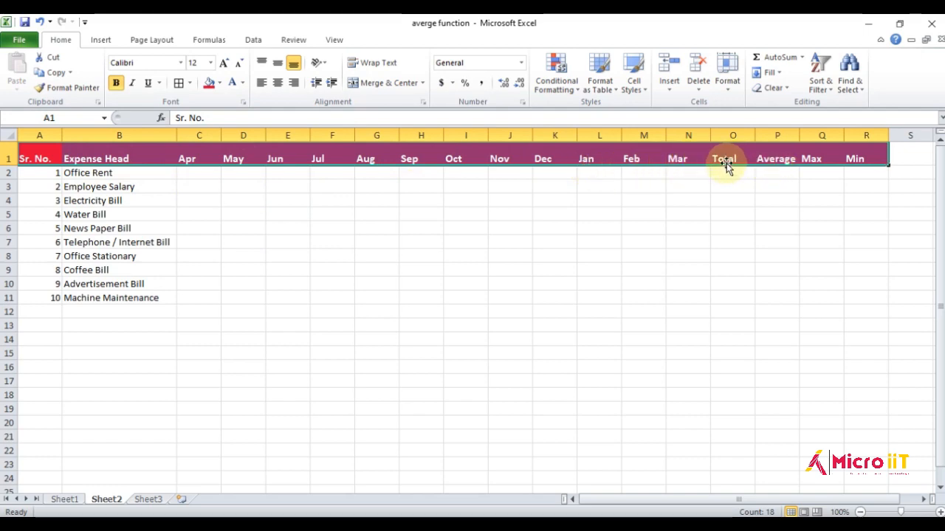
Align the headings in A1 to R1 to the middle vertically and center them horizontally
left_click(278, 63)
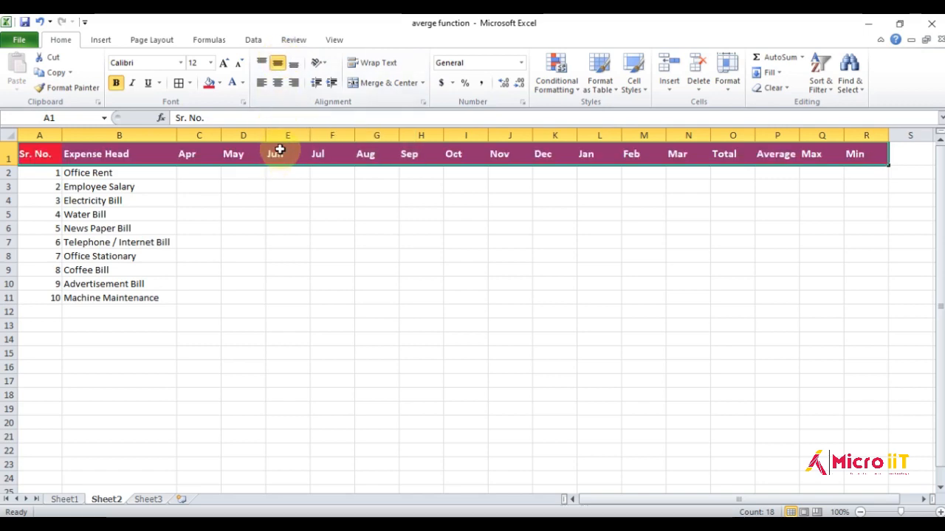
left_click(278, 83)
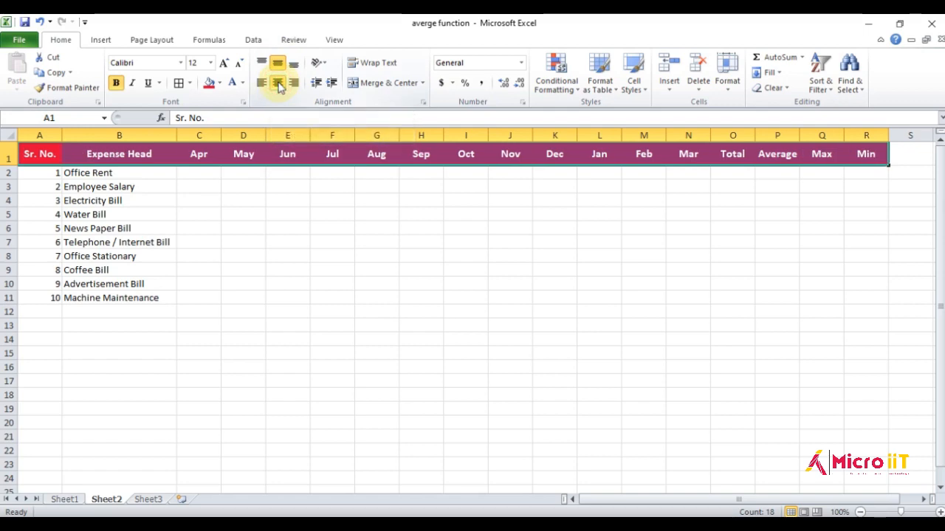
left_click(491, 187)
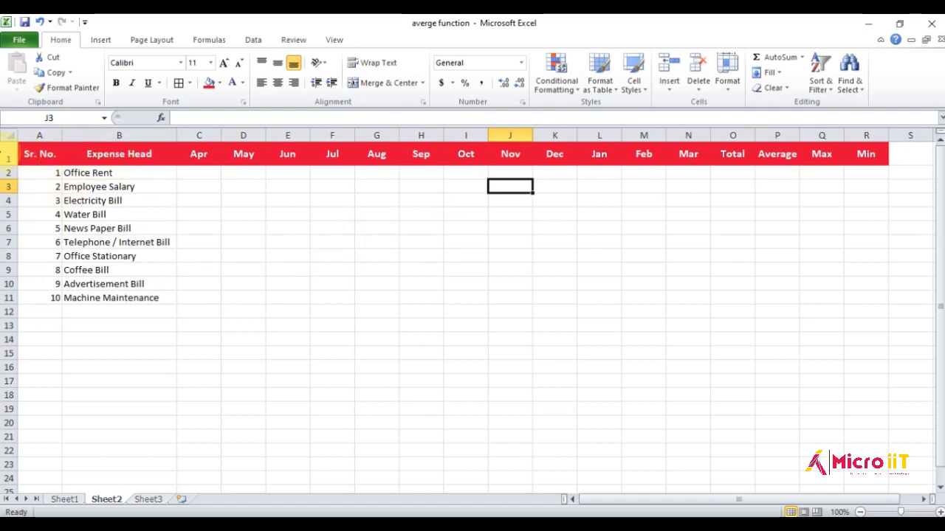
Insert a blank row above the header row
right_click(6, 154)
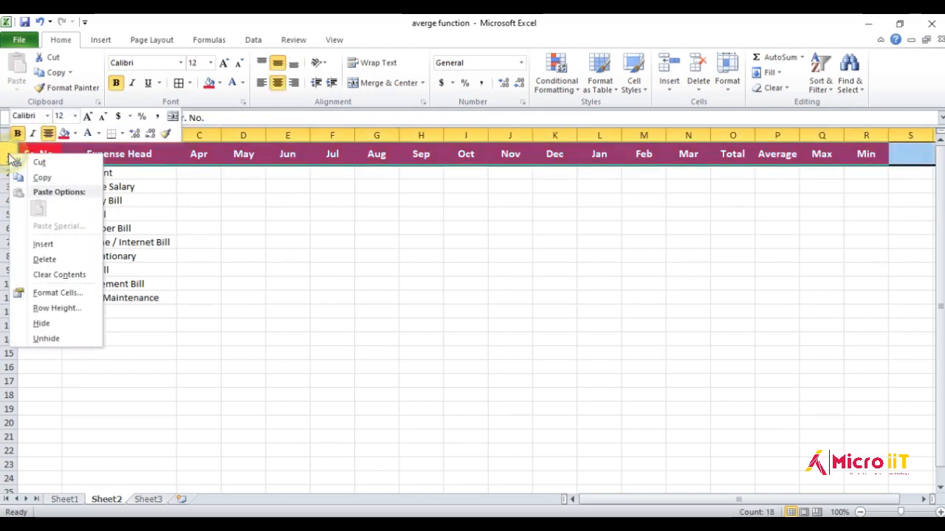
left_click(43, 244)
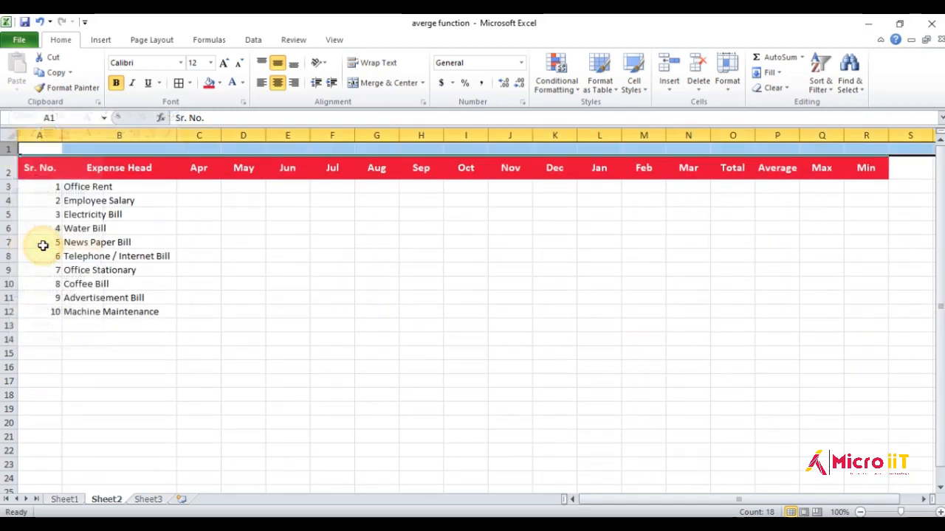
left_click(99, 152)
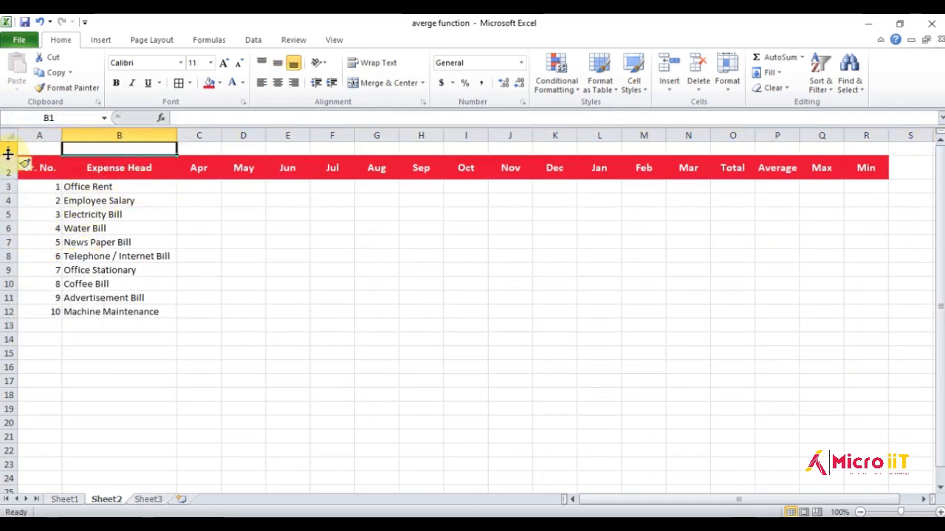
Increase the height of the blank row 1, and merge and center cells A1 to R1
left_click_drag(8, 153, 874, 172)
left_click(36, 164)
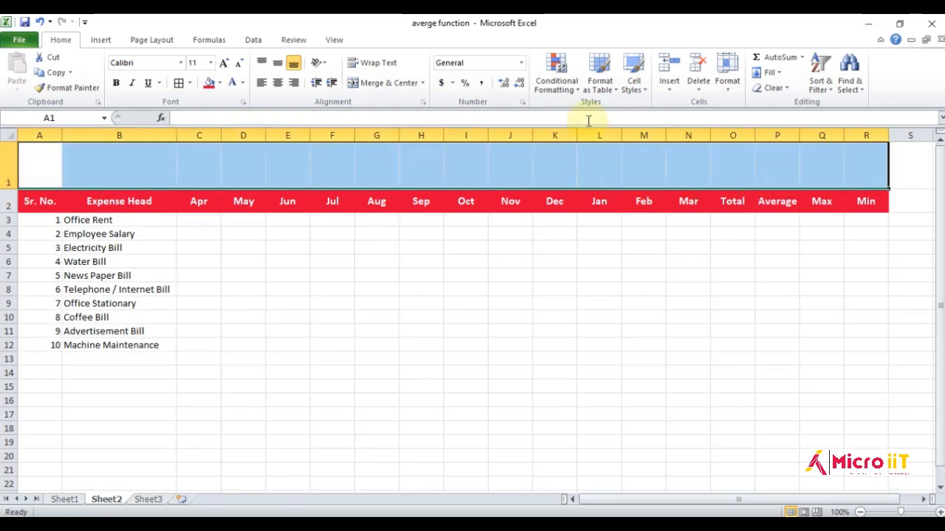
left_click(397, 84)
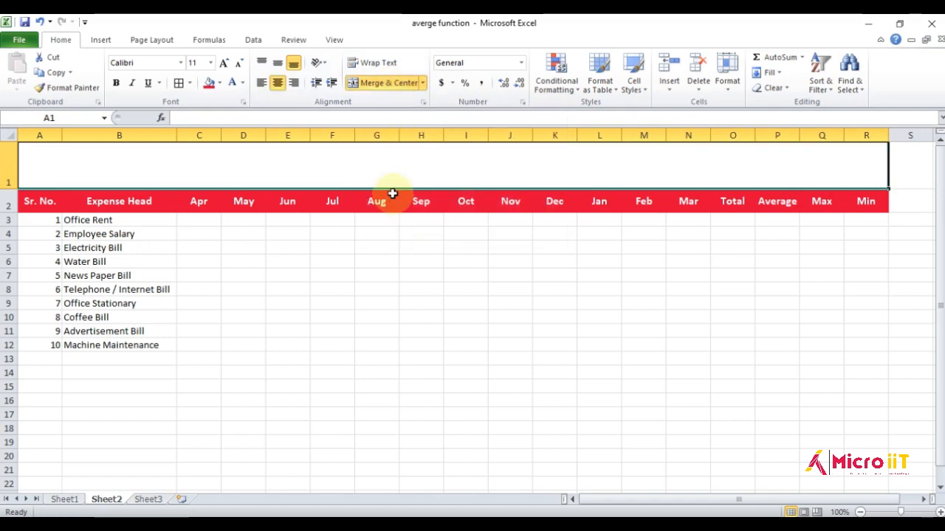
left_click(375, 275)
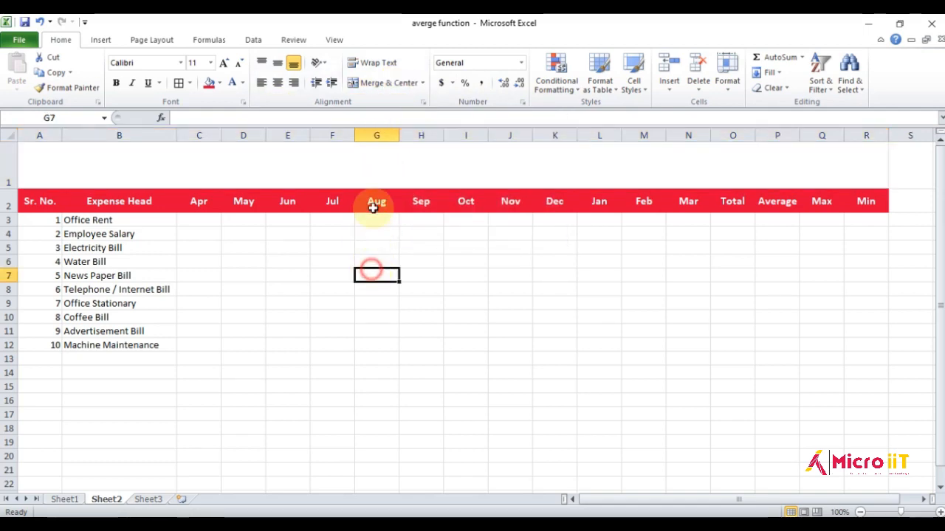
Enter the title "Micro iiT Expense Reeport for Financial year 2022-2023" in the merged cell A1
left_click(348, 161)
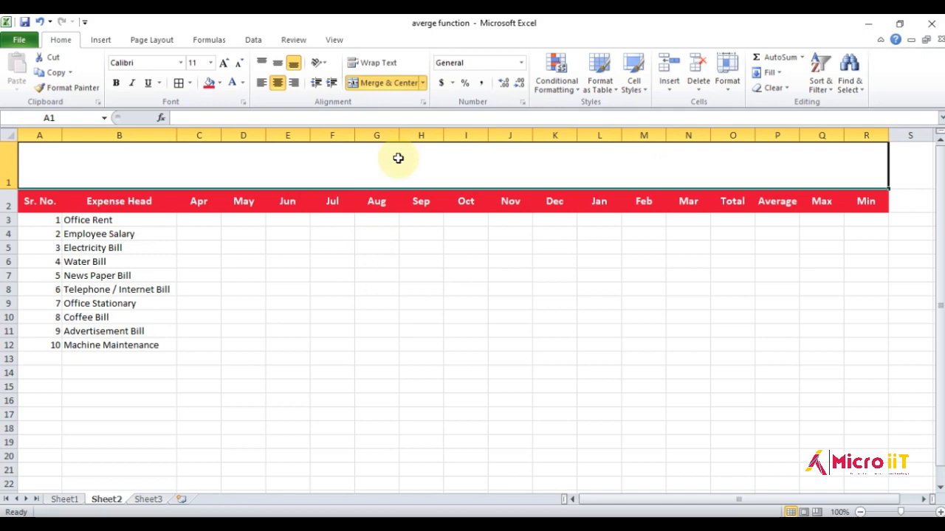
type("Micro")
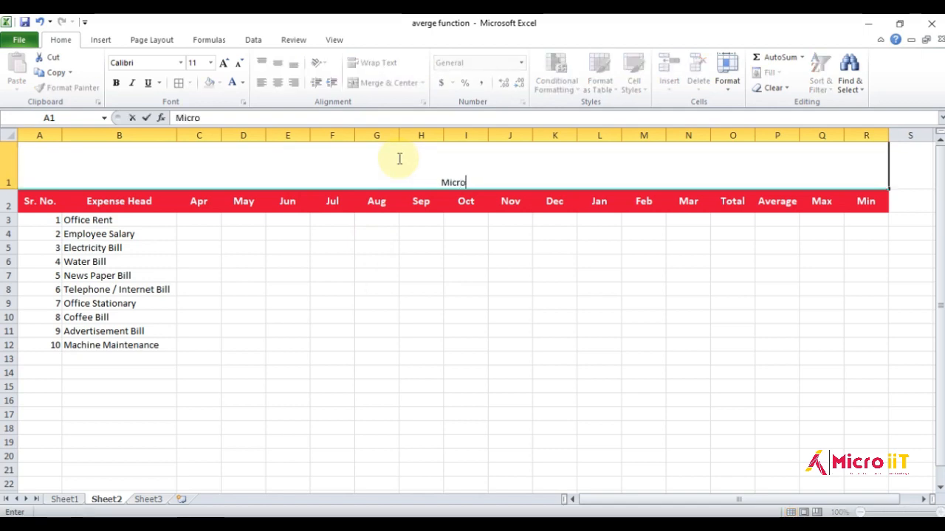
type(" iiT Expen")
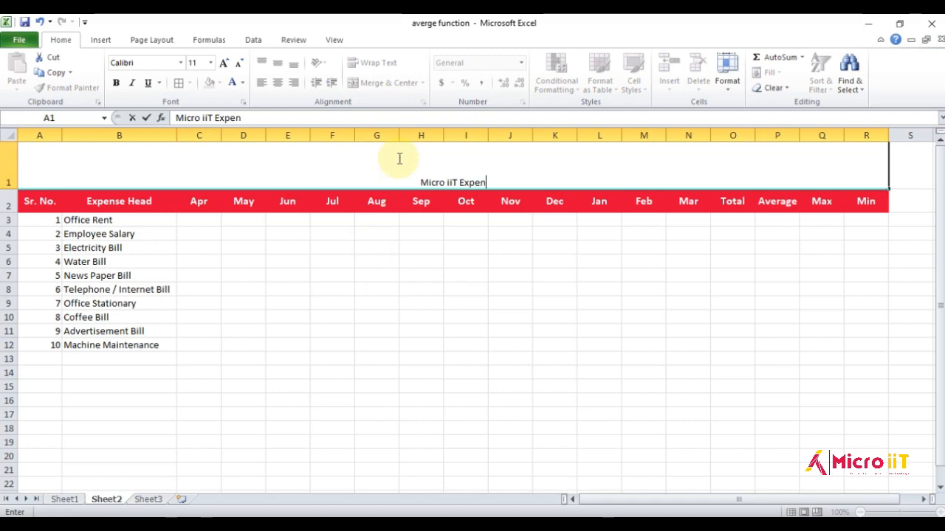
type("se Reep")
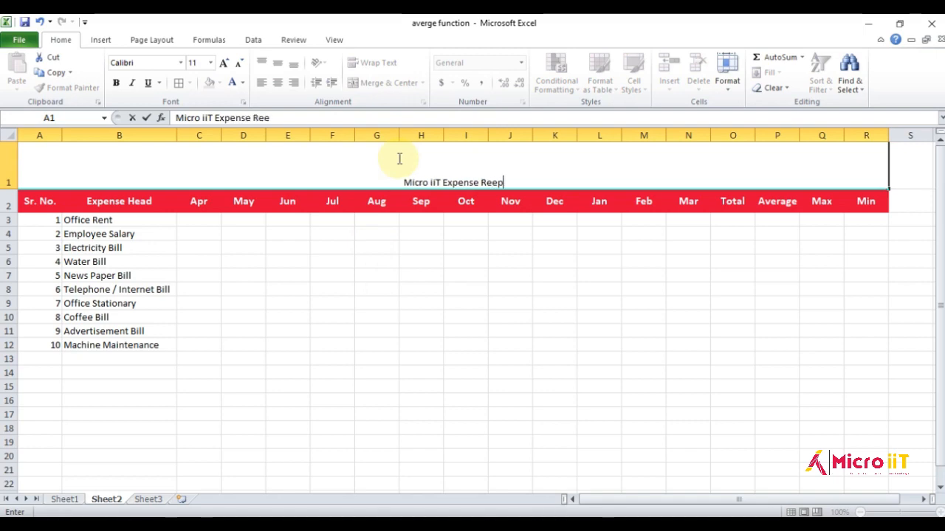
type("ort for ")
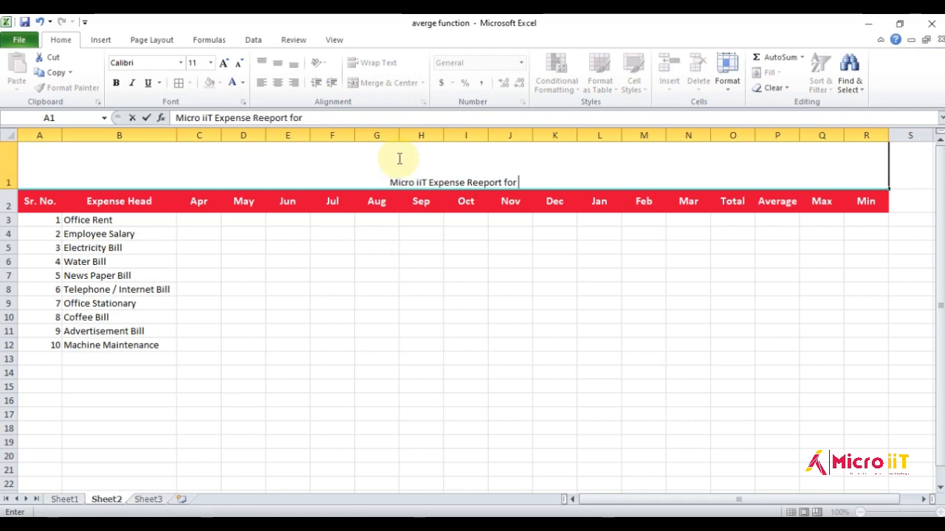
type("Finan")
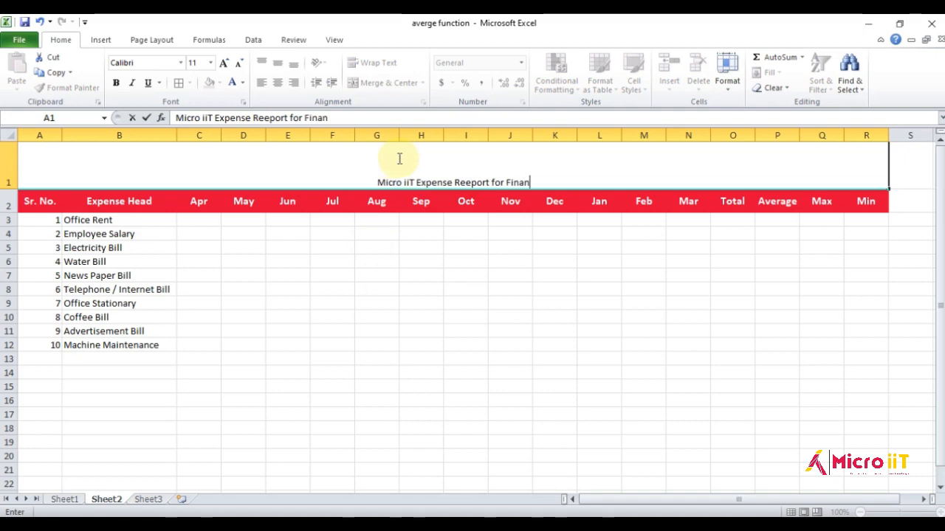
type("cial year ")
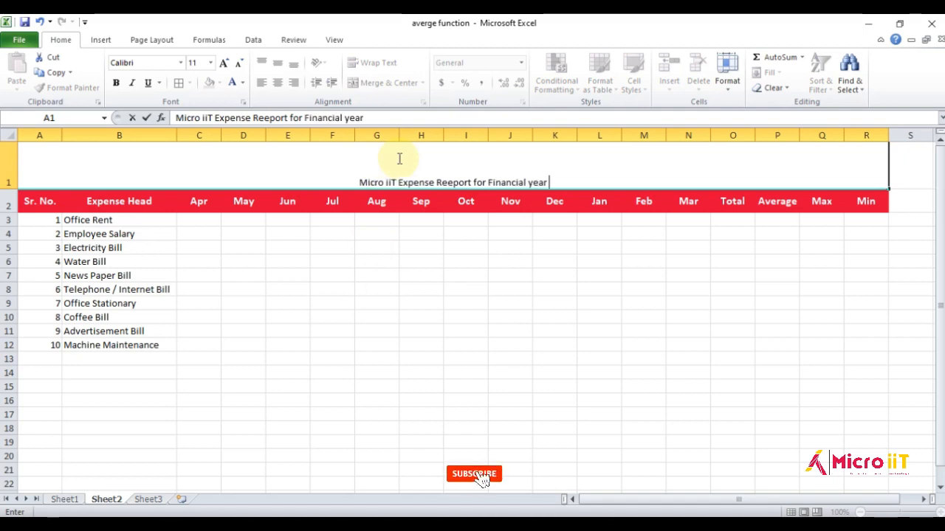
type("2022")
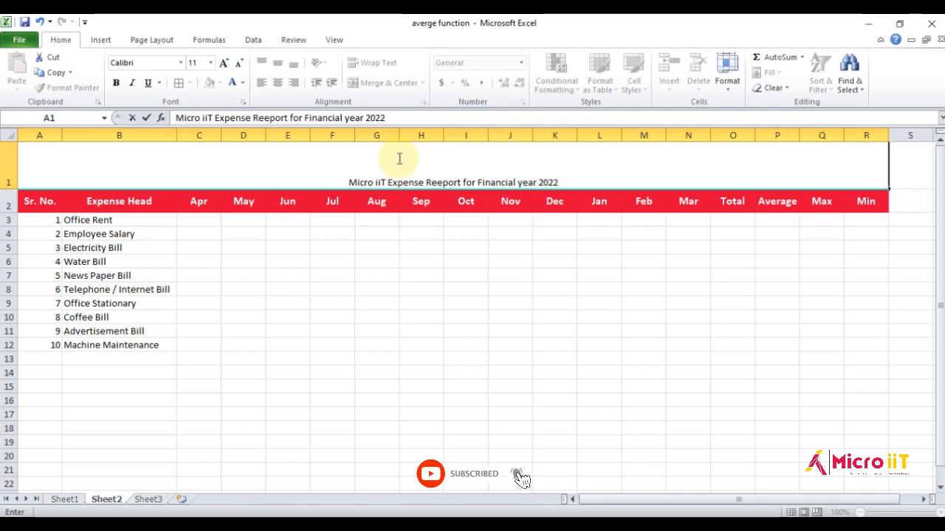
type("-2023")
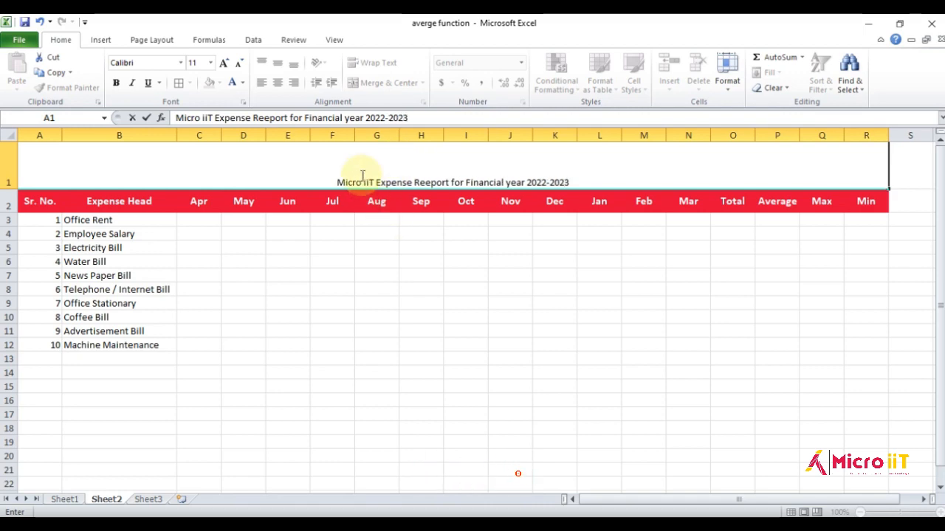
key("ctrl+Return")
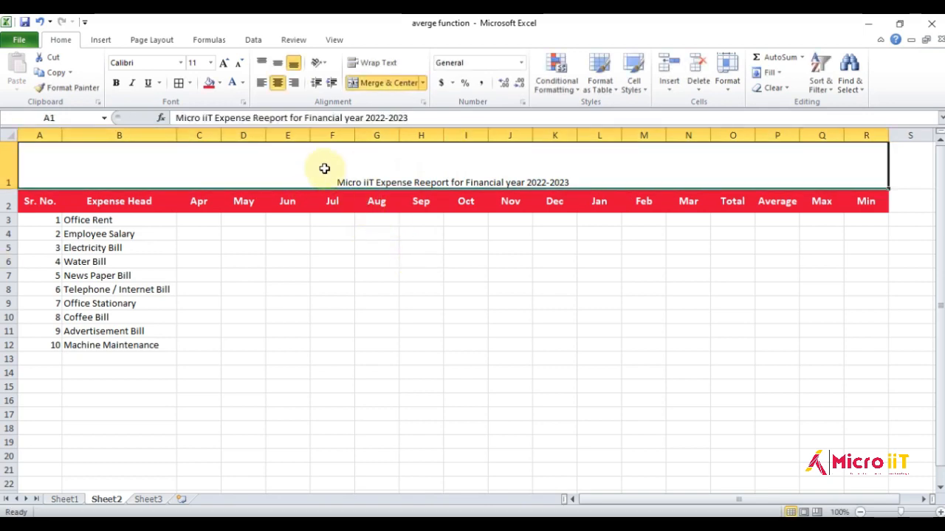
Enlarge the report title in A1 to font size 36 and make it bold
left_click(226, 63)
left_click(226, 63)
left_click(226, 63)
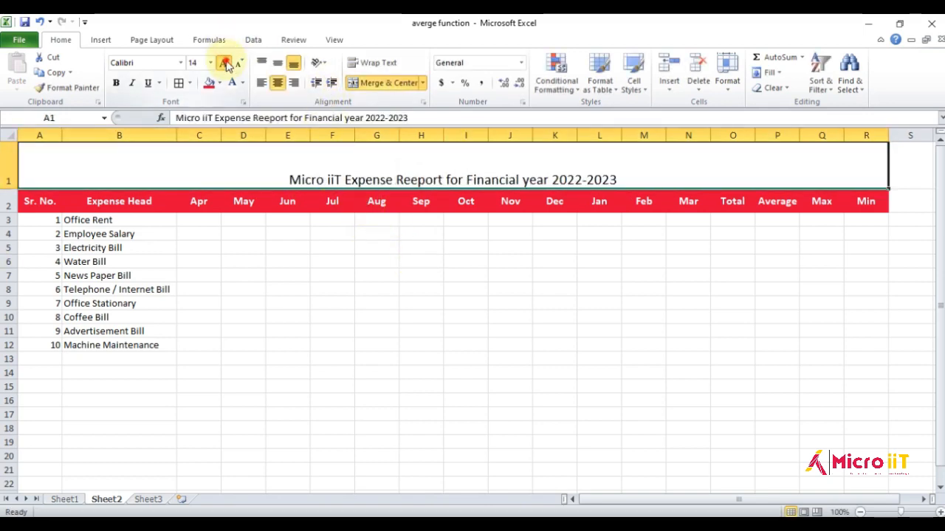
left_click(226, 63)
left_click(226, 63)
left_click(226, 63)
left_click(226, 62)
left_click(225, 63)
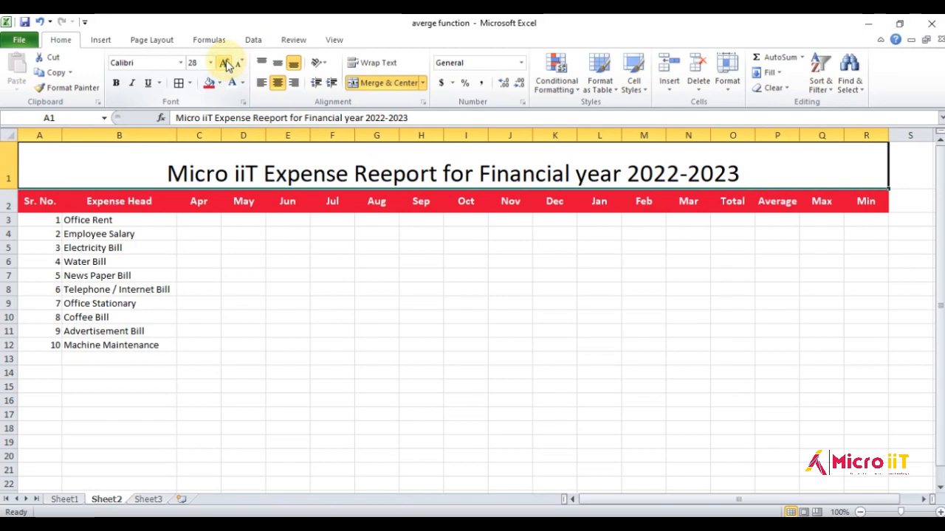
left_click(226, 63)
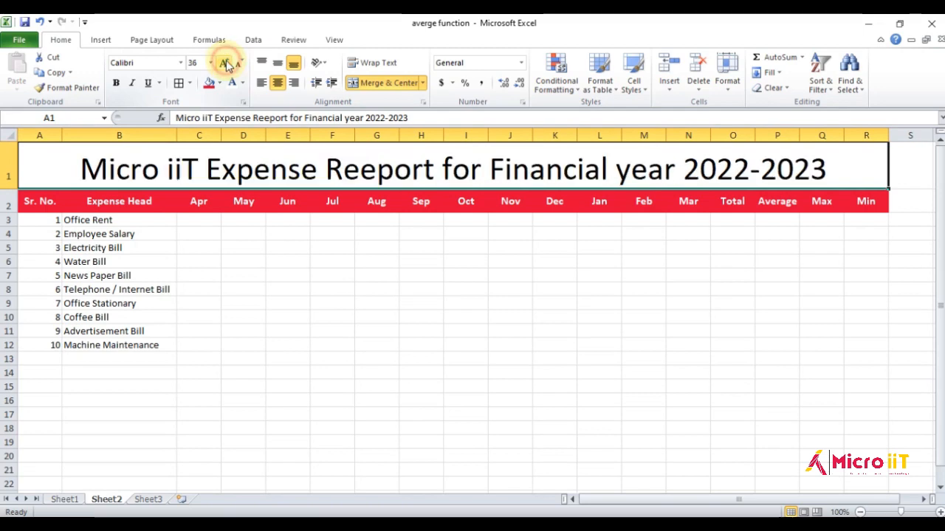
left_click(117, 82)
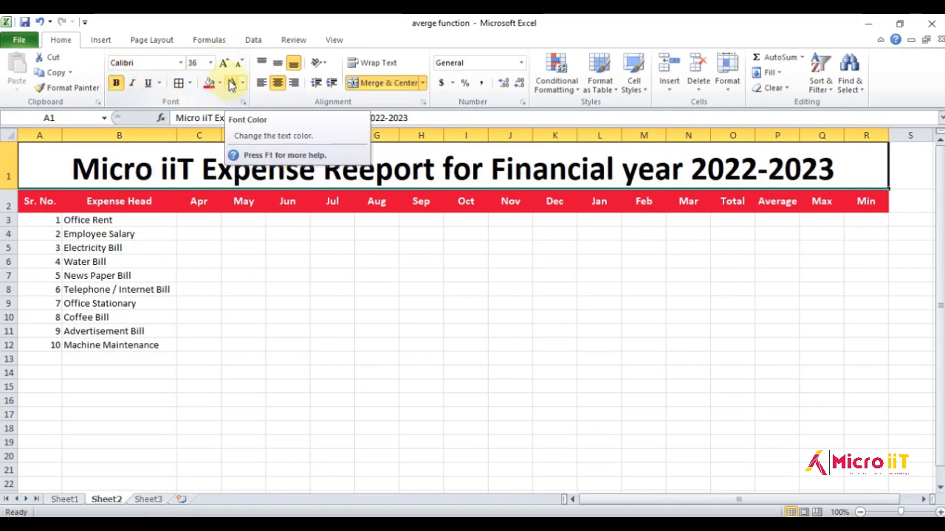
Style the title cell A1 with white text, middle vertical alignment and a dark blue theme fill
left_click(231, 84)
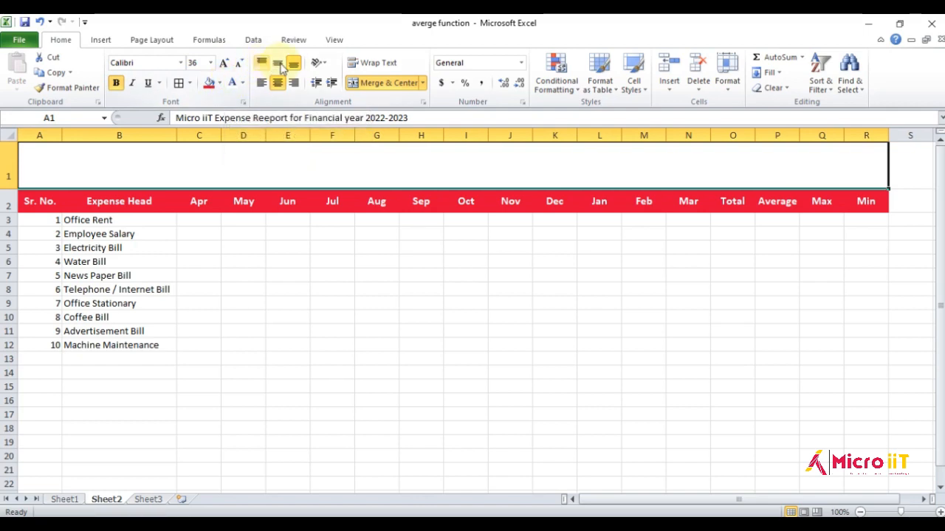
left_click(274, 69)
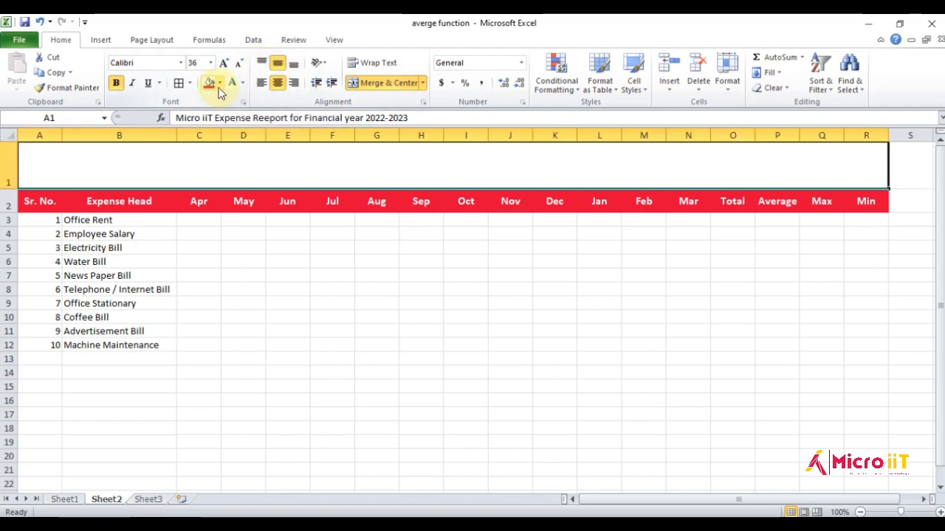
left_click(220, 83)
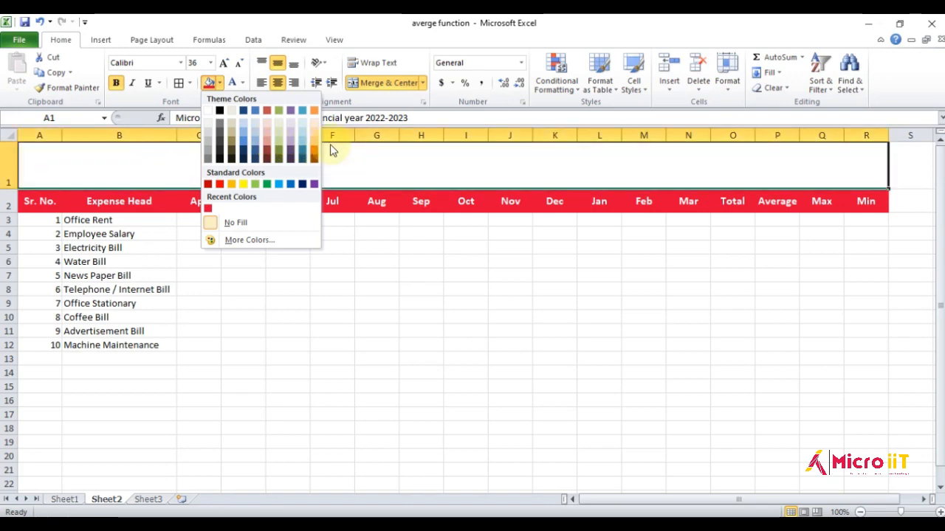
left_click(243, 157)
left_click(249, 307)
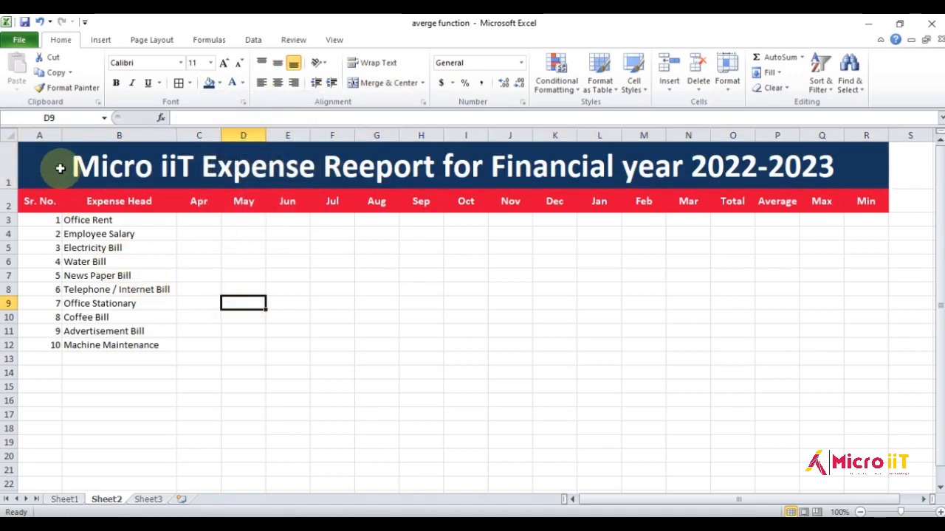
Merge and center cells A13 and B13 below the expense heads and enter the label "Grand Total" there
left_click(35, 160)
left_click_drag(69, 193, 237, 304)
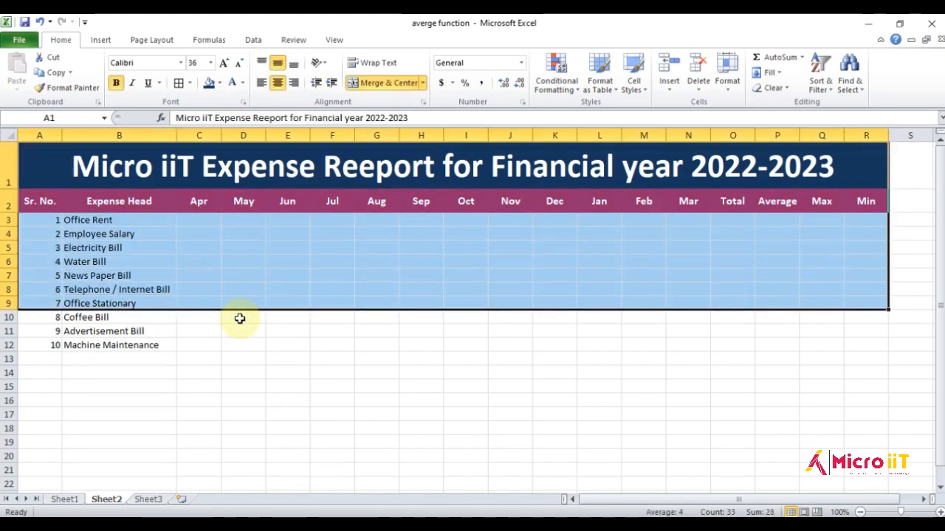
left_click_drag(42, 361, 87, 362)
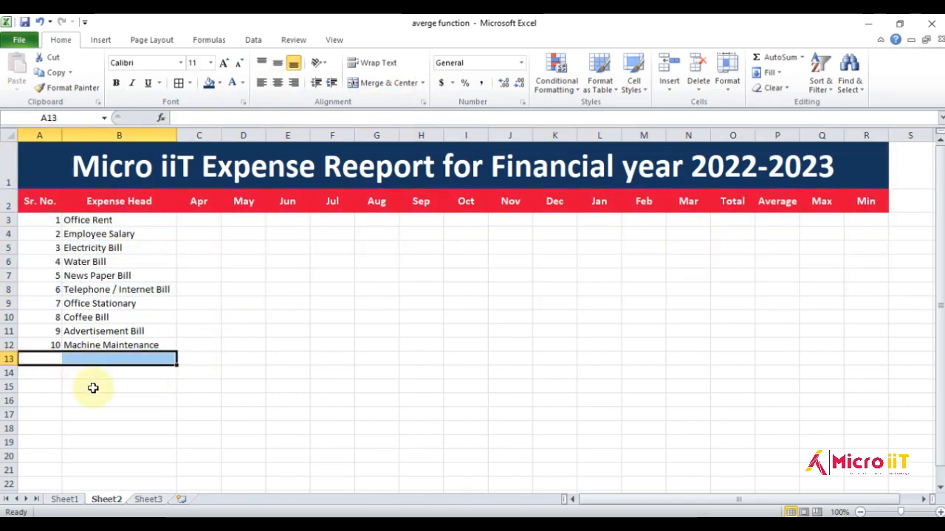
left_click(64, 371)
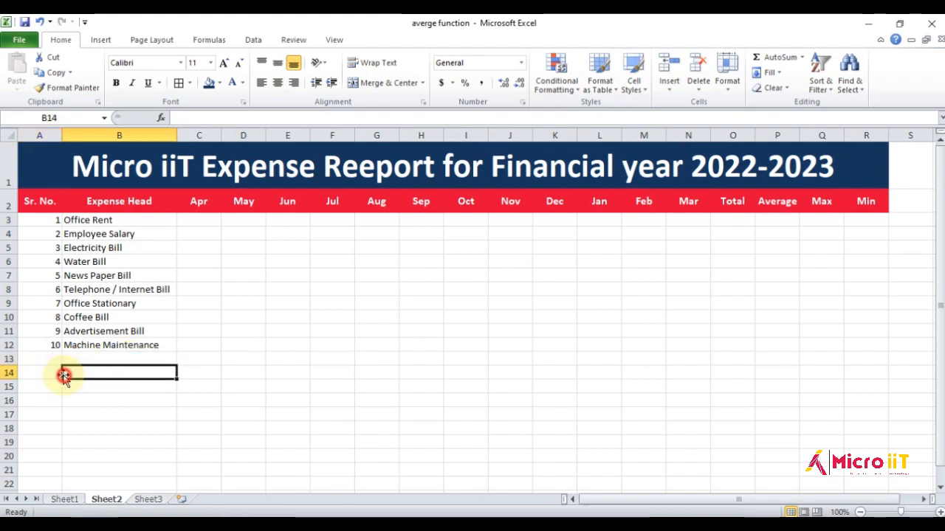
left_click(56, 358)
left_click_drag(57, 358, 91, 356)
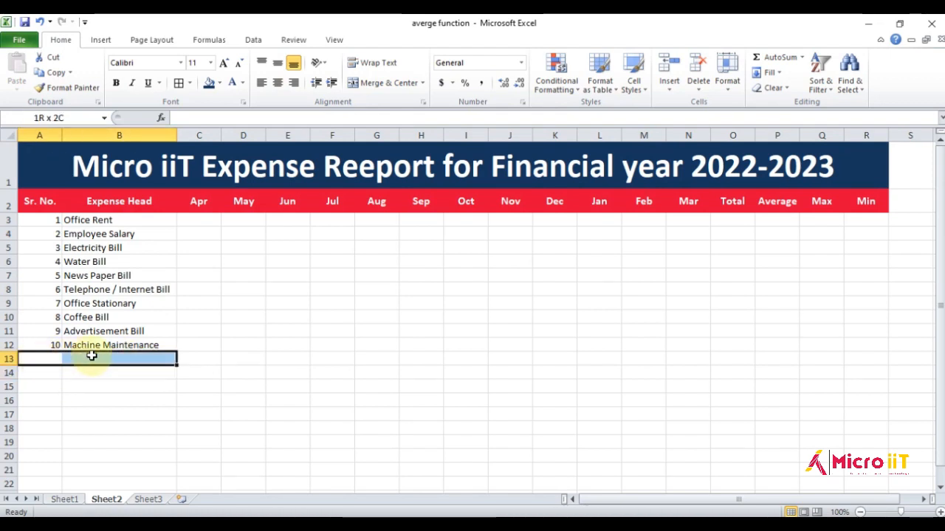
left_click(383, 83)
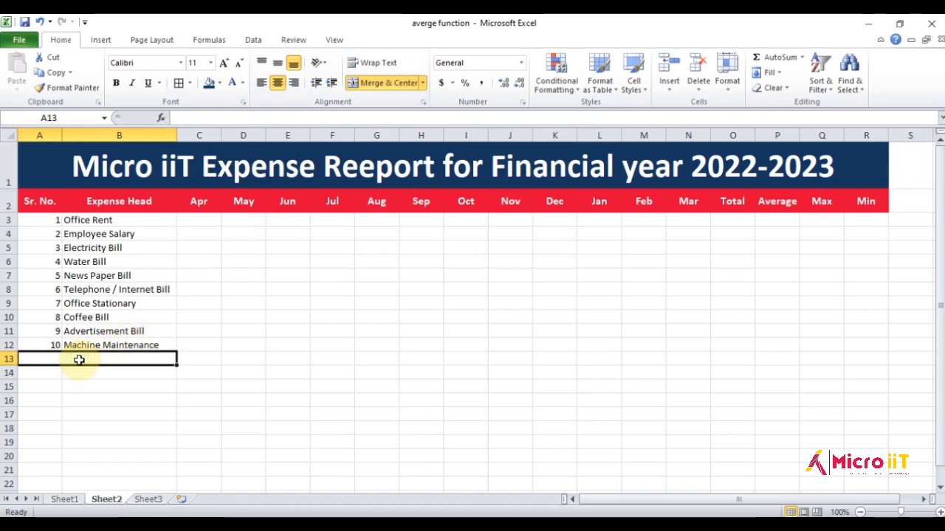
type("Grand")
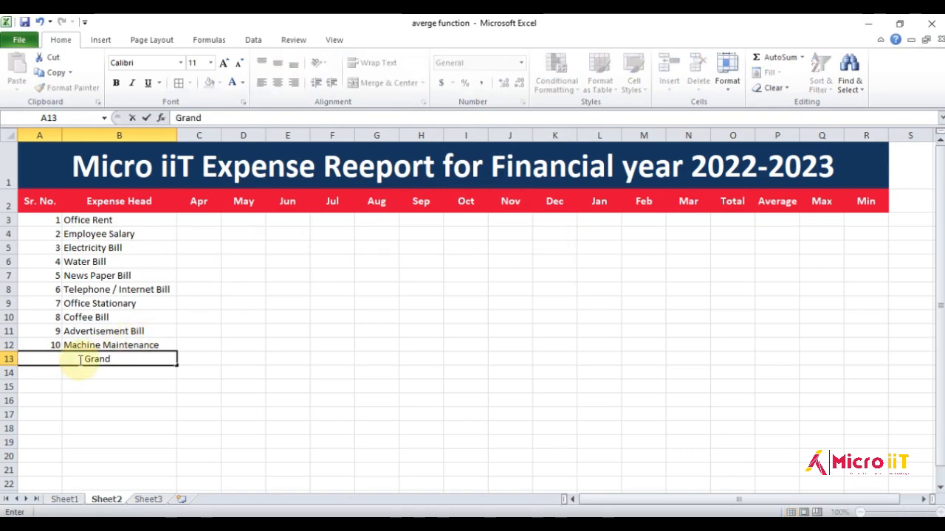
type(" Total")
key("Tab")
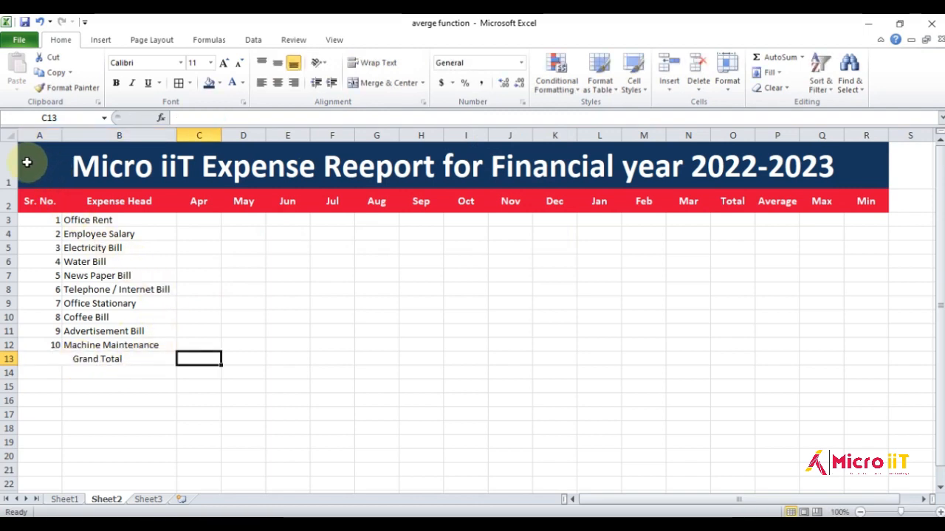
Apply all borders to the whole report range A1:R13
left_click_drag(30, 160, 378, 363)
left_click_drag(44, 164, 209, 367)
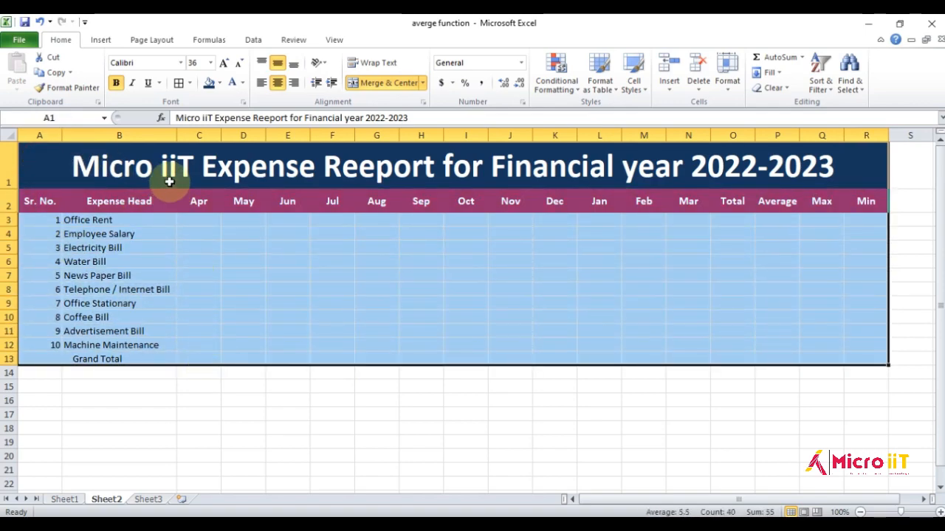
left_click(191, 83)
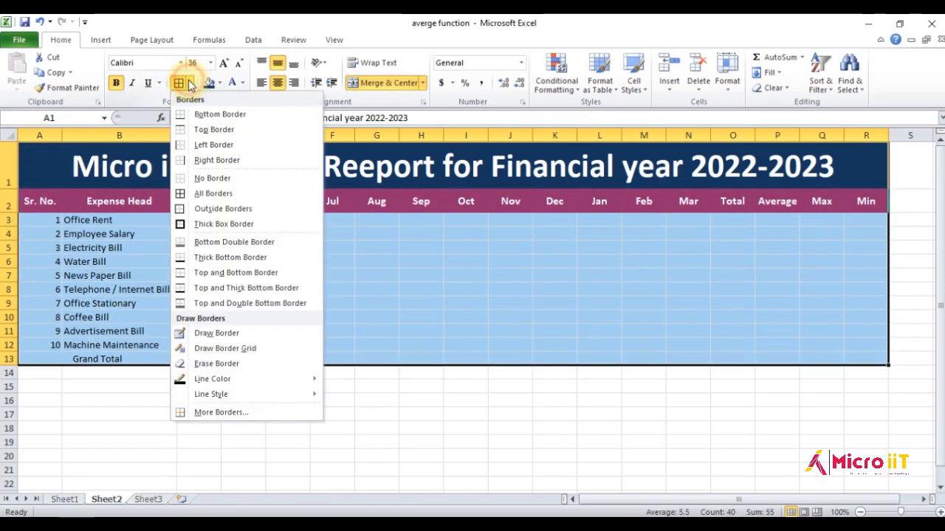
left_click(198, 194)
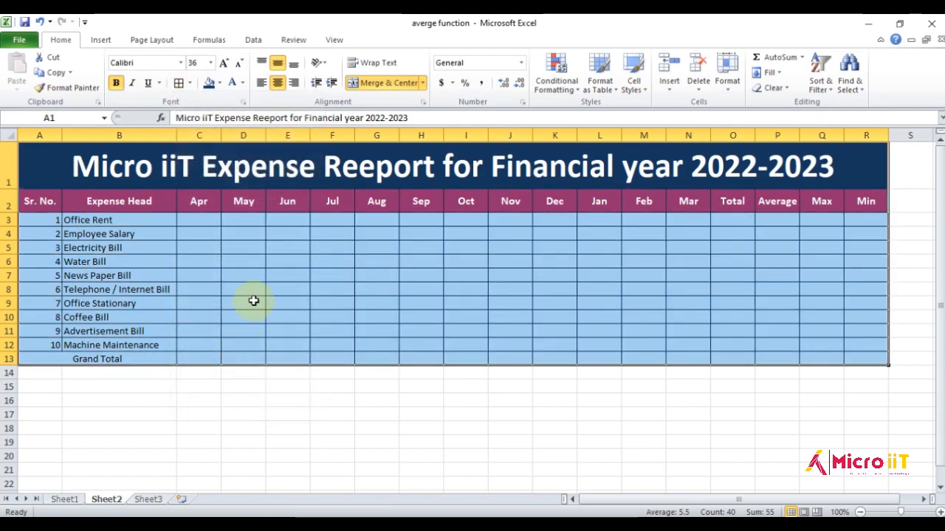
left_click(253, 303)
left_click(701, 304)
left_click(513, 304)
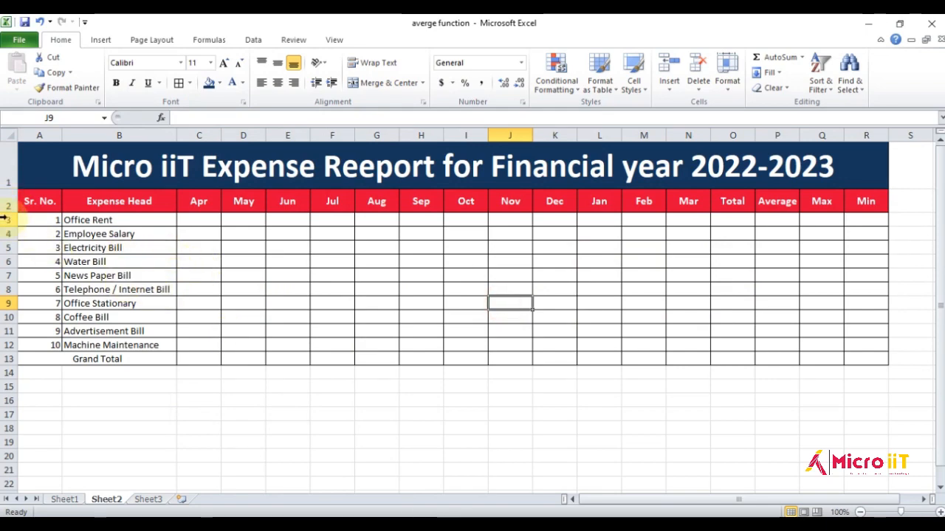
Increase the height of rows 3 to 13 uniformly, from Office Rent through Grand Total
left_click_drag(6, 218, 6, 359)
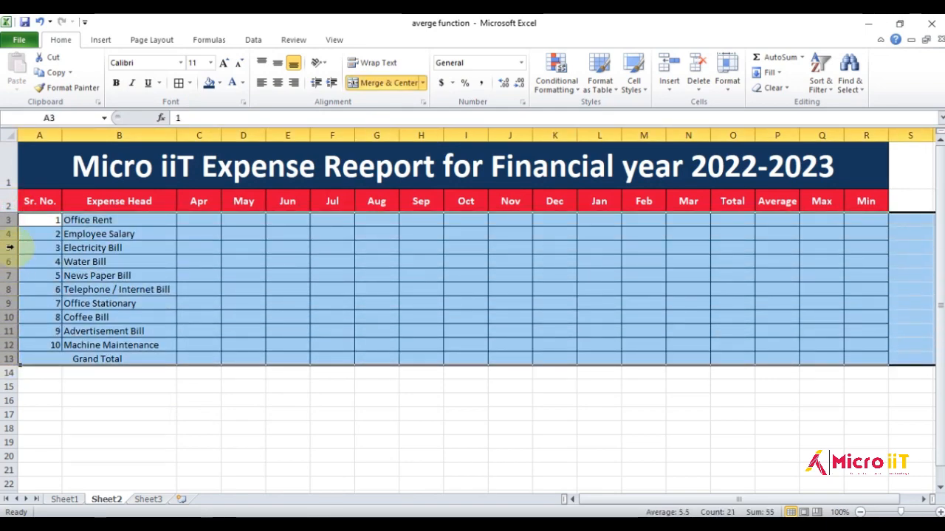
left_click_drag(7, 220, 7, 359)
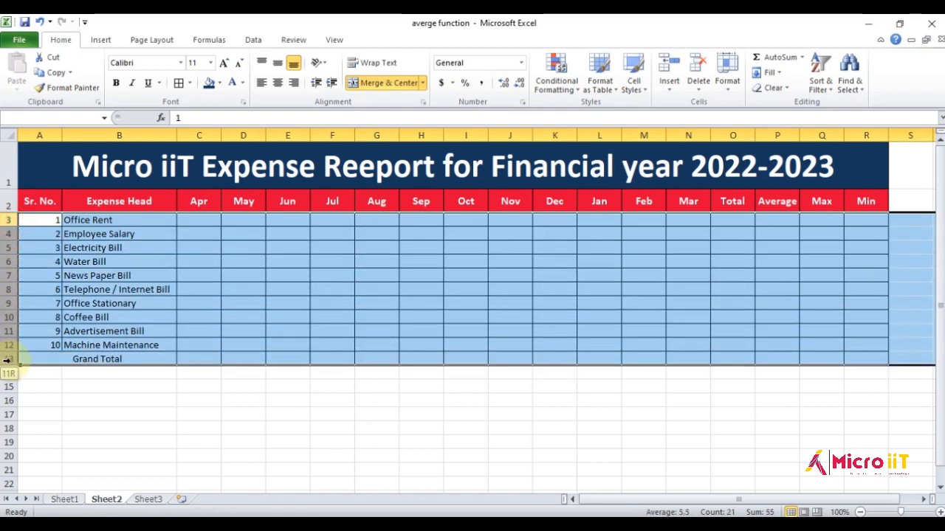
left_click_drag(6, 220, 11, 341)
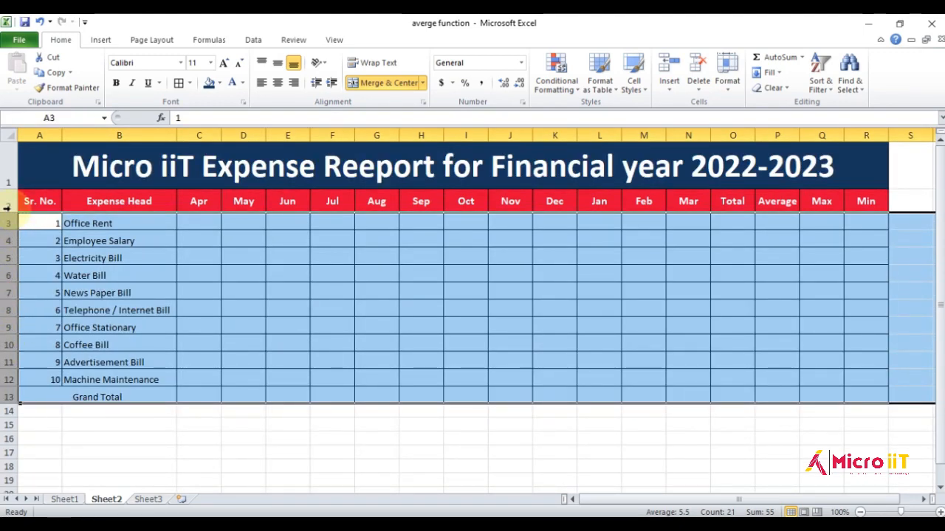
left_click(109, 439)
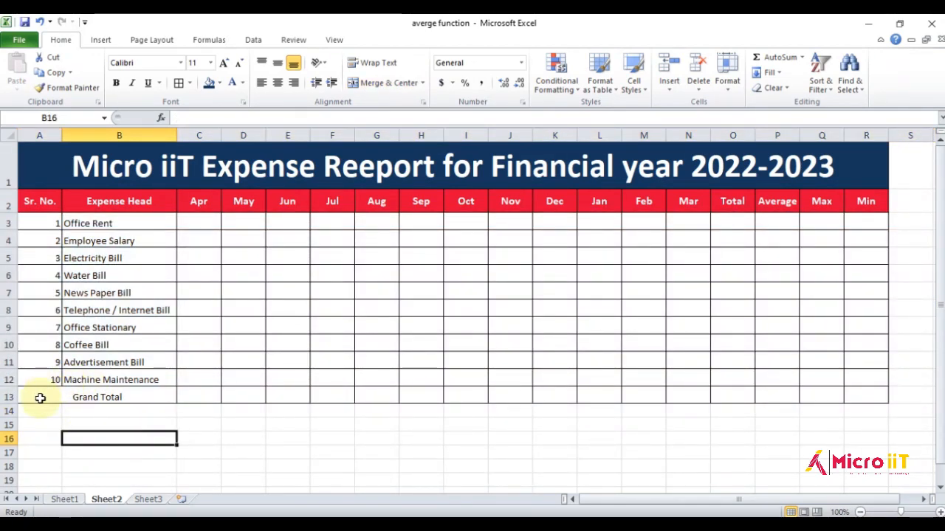
Format the Grand Total row A13:R13 with dark blue fill, bold white text and middle vertical alignment
left_click_drag(39, 398, 865, 394)
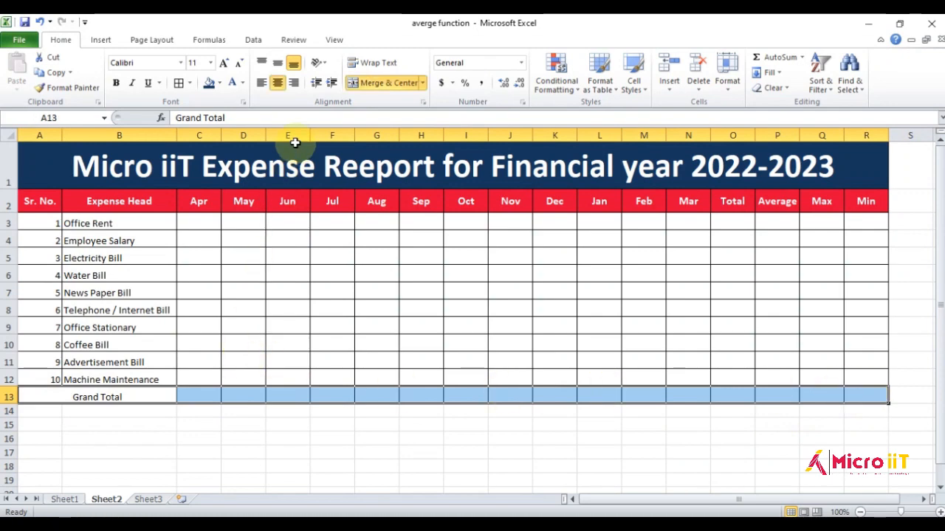
left_click(209, 84)
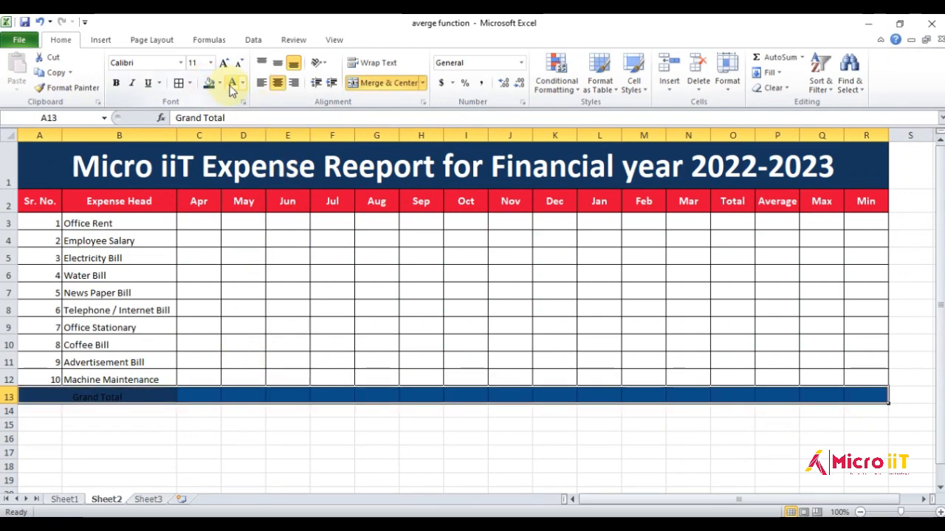
left_click(118, 83)
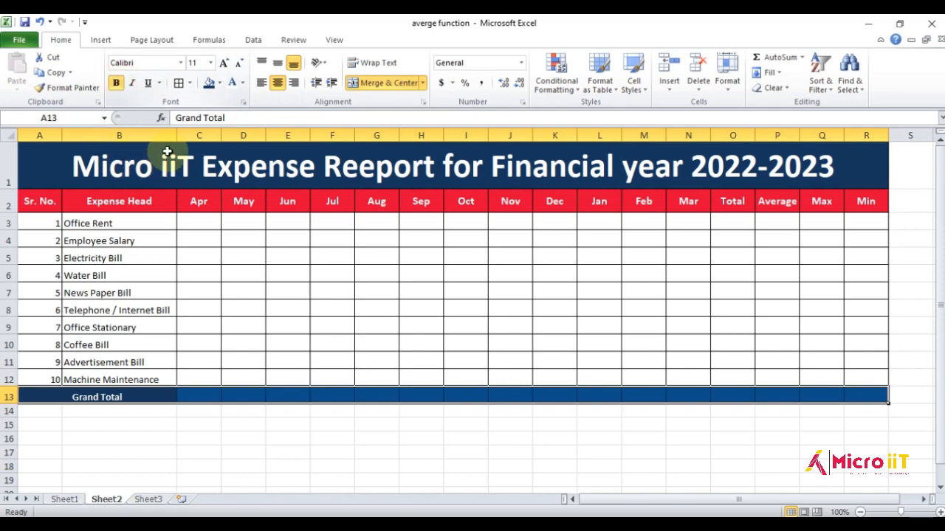
left_click(280, 65)
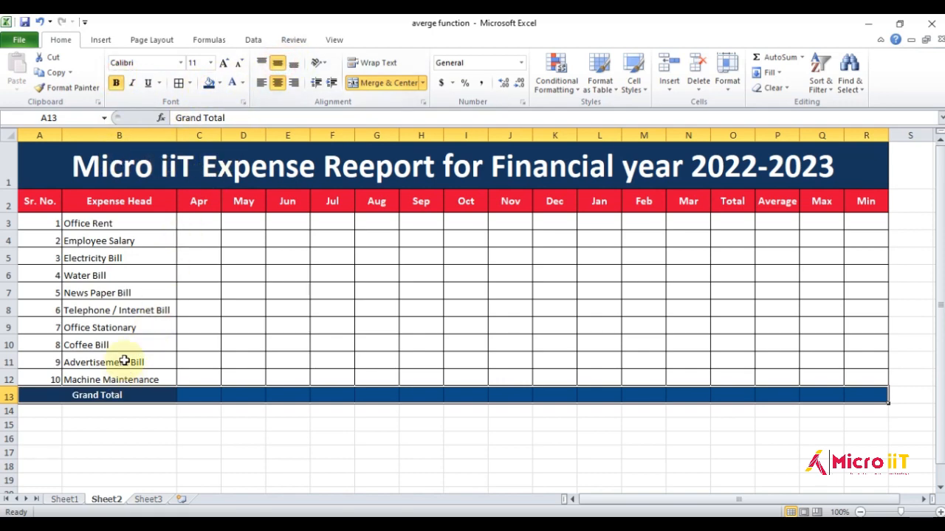
left_click(235, 436)
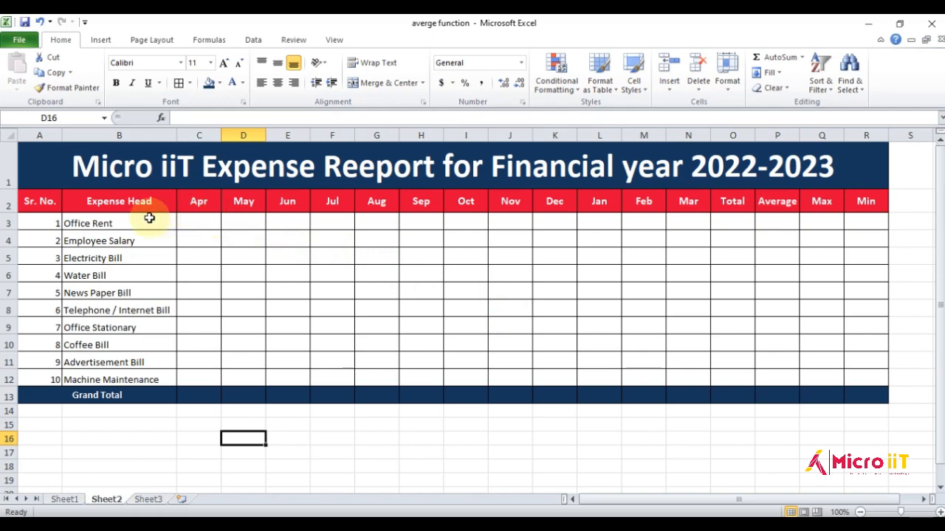
left_click(124, 220)
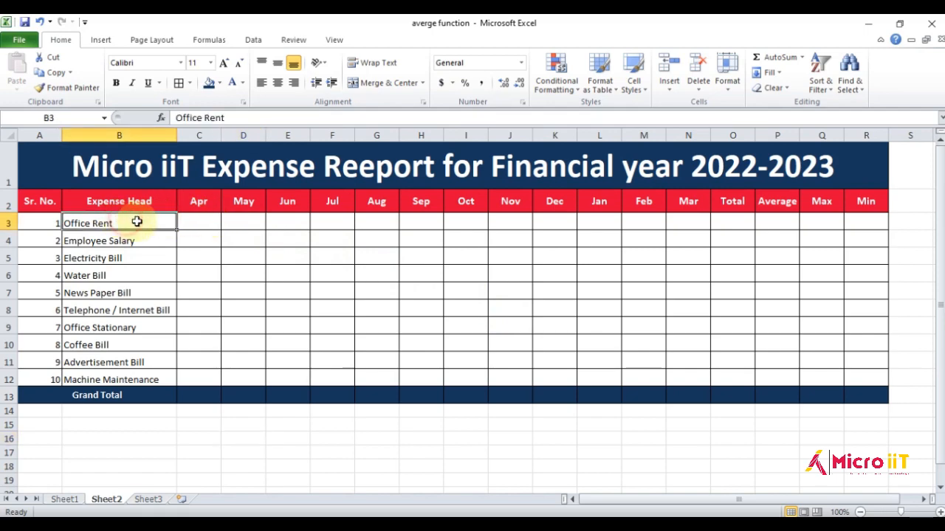
left_click(204, 220)
left_click(238, 219)
left_click(303, 224)
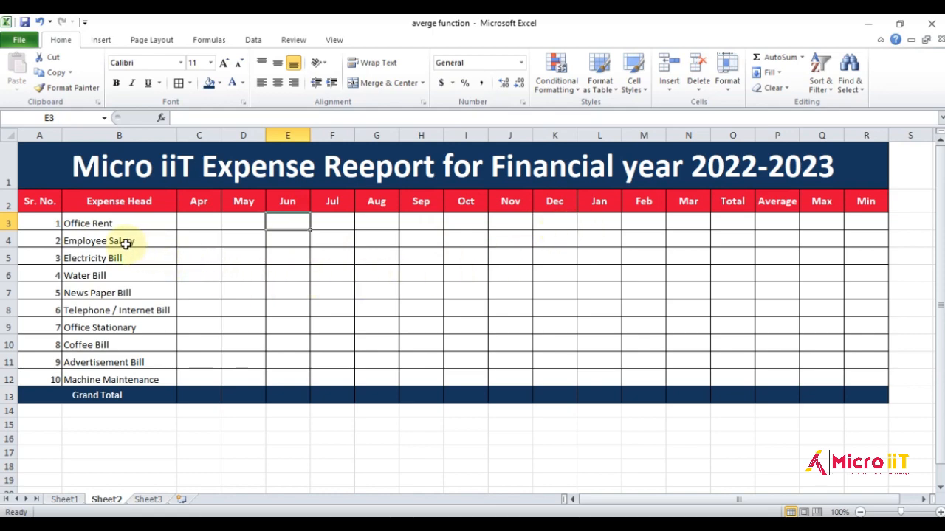
left_click(126, 244)
left_click(204, 242)
left_click(329, 242)
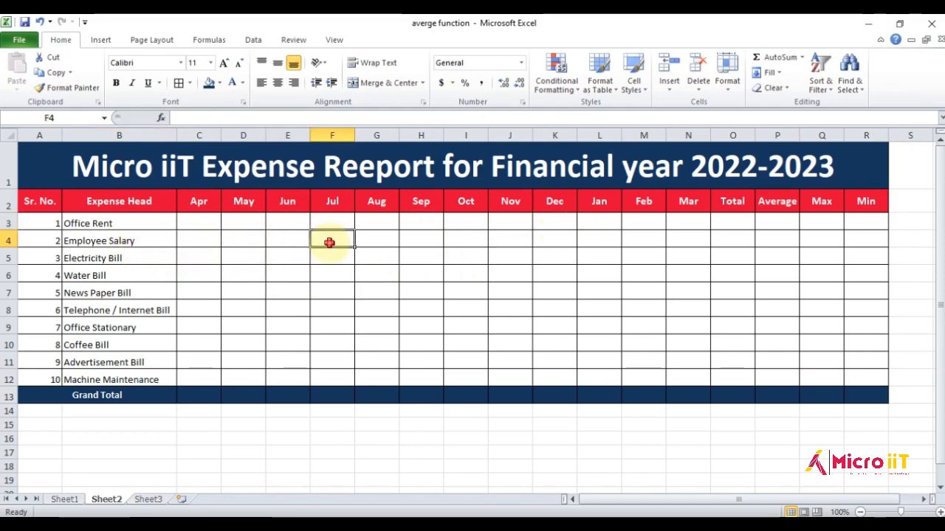
left_click(418, 243)
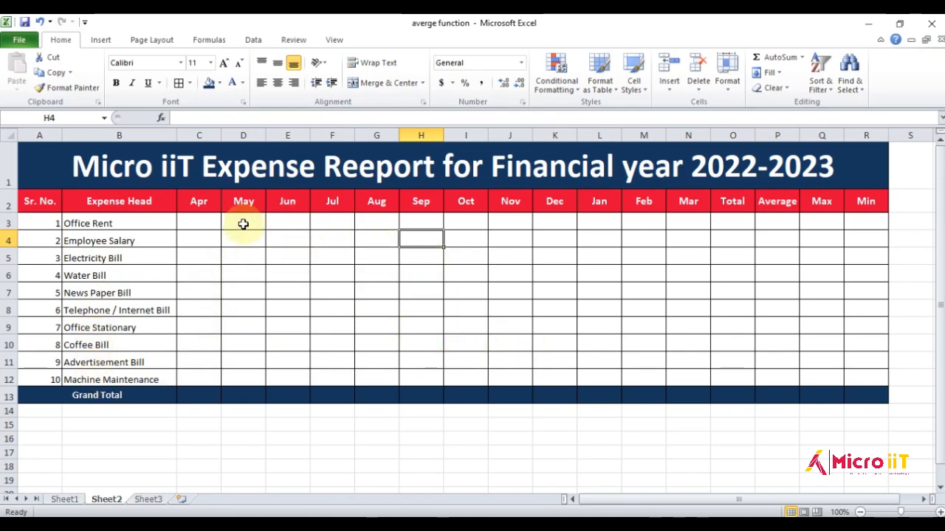
left_click_drag(200, 221, 738, 379)
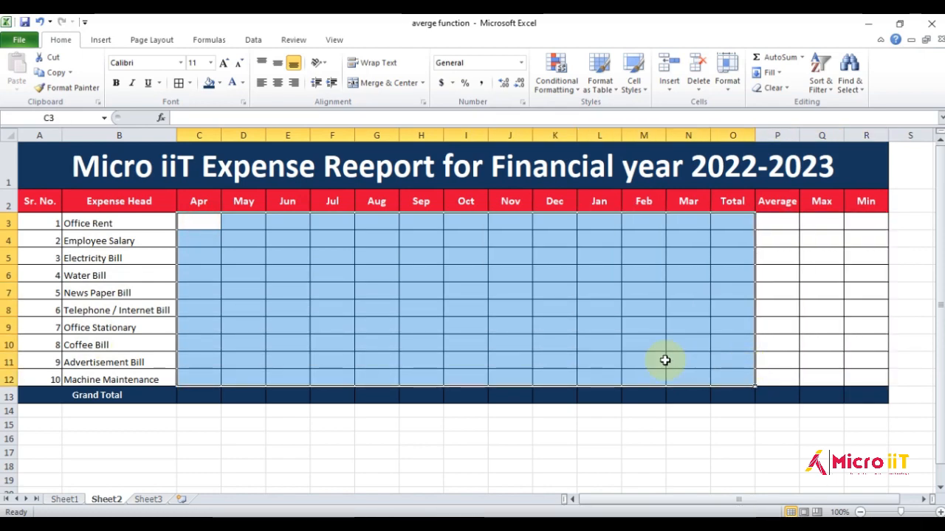
left_click(203, 228)
left_click(200, 247)
left_click(205, 225)
left_click(197, 238)
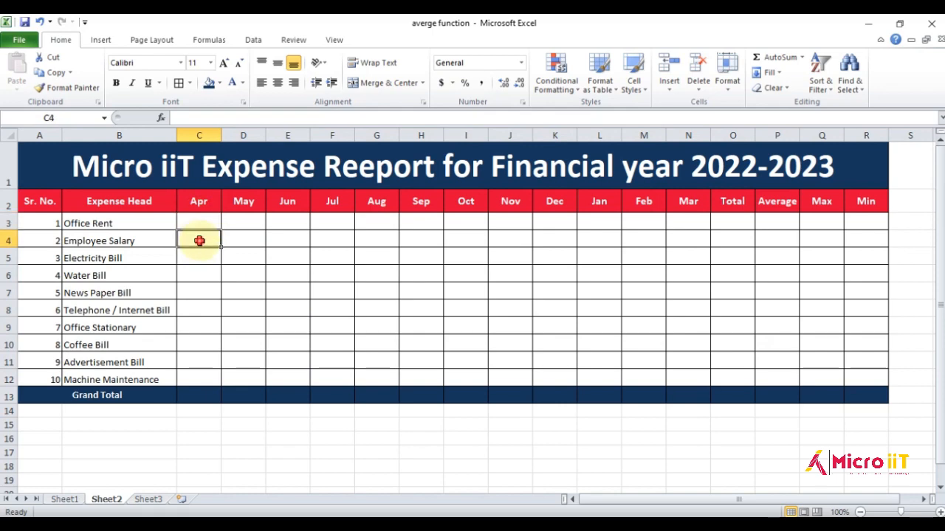
left_click(203, 223)
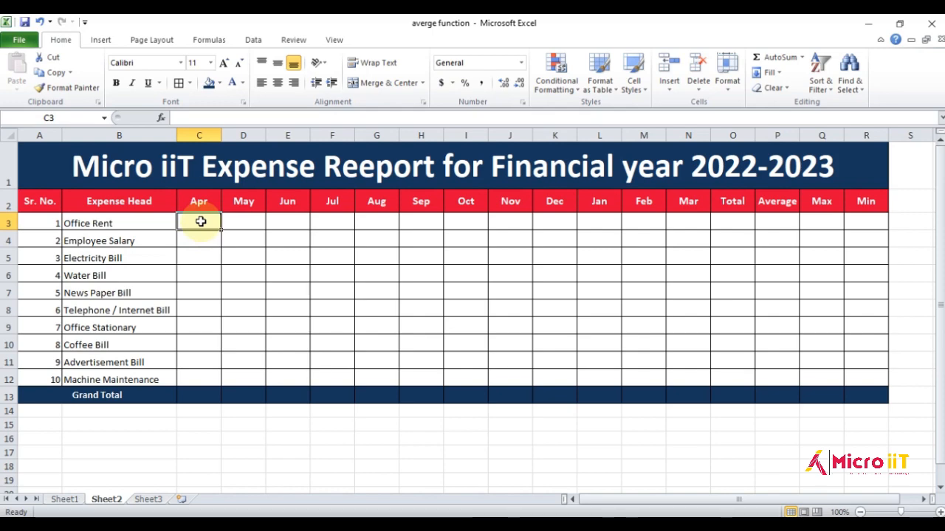
type("=between")
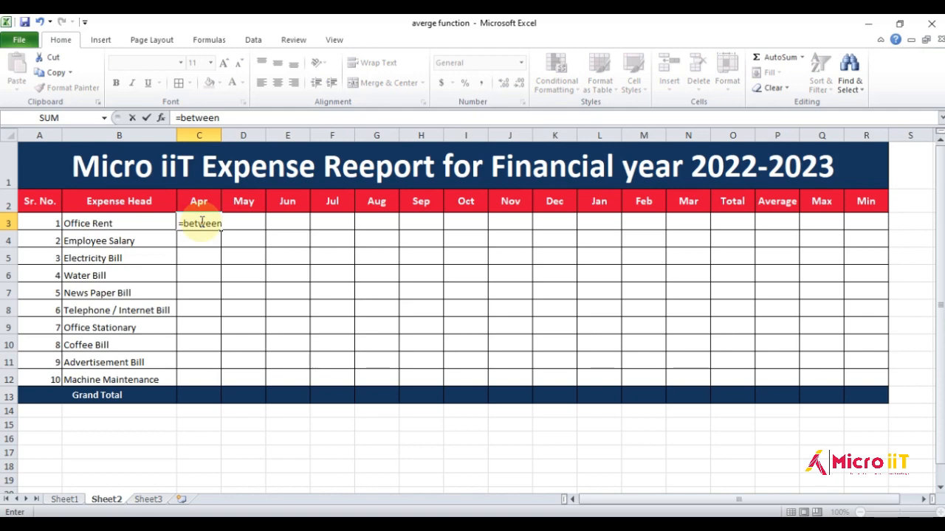
key("BackSpace")
key("BackSpace")
key("BackSpace")
key("BackSpace")
key("BackSpace")
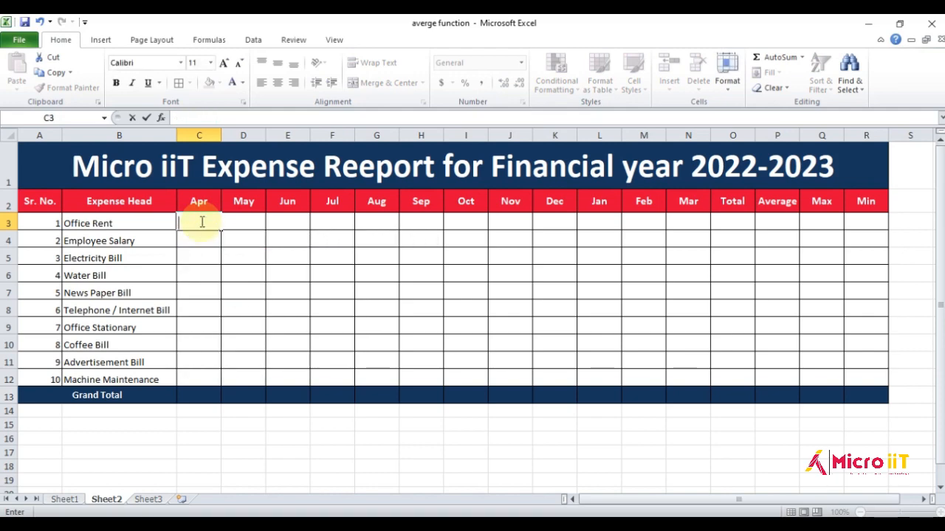
type("ra")
left_click(240, 273)
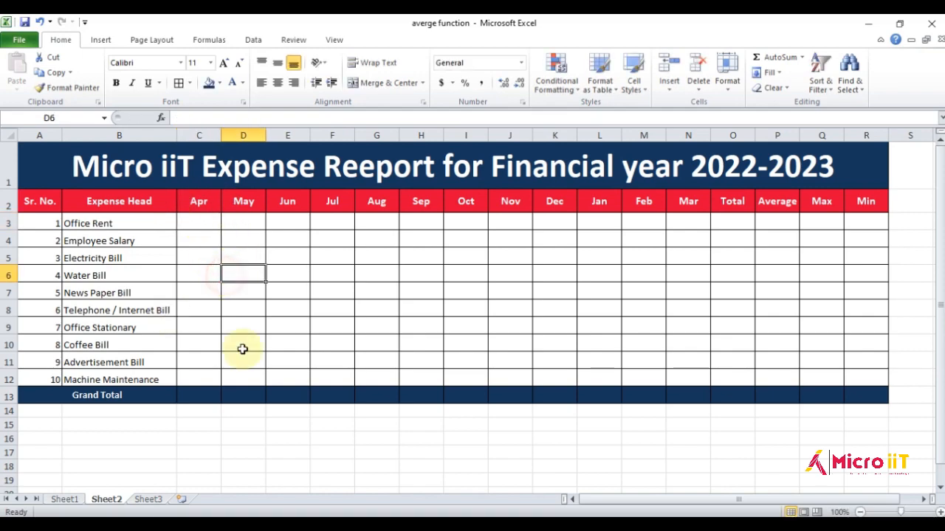
left_click(196, 219)
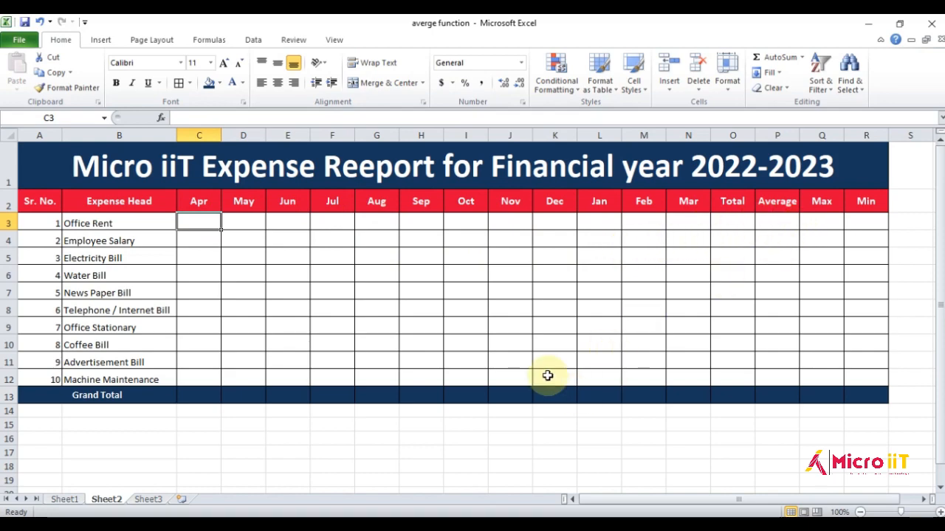
left_click_drag(198, 224, 717, 382)
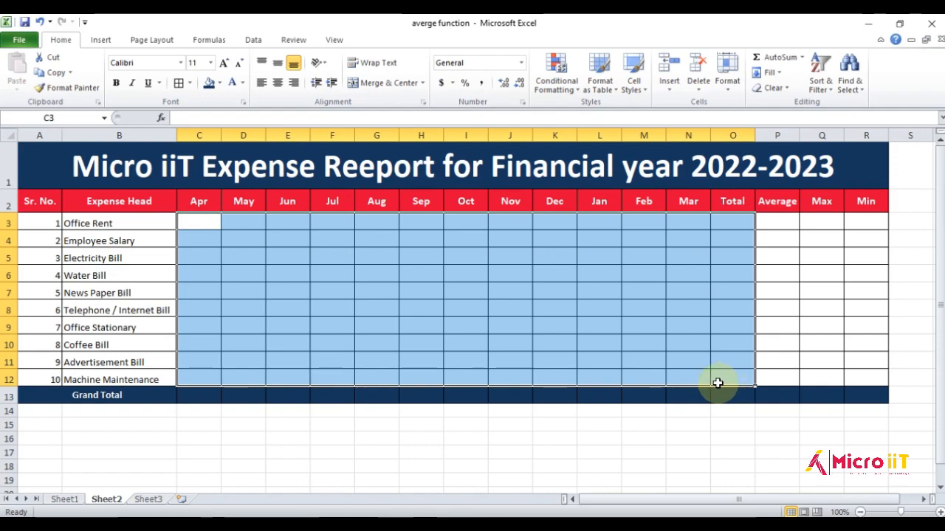
left_click(201, 239)
left_click(200, 226)
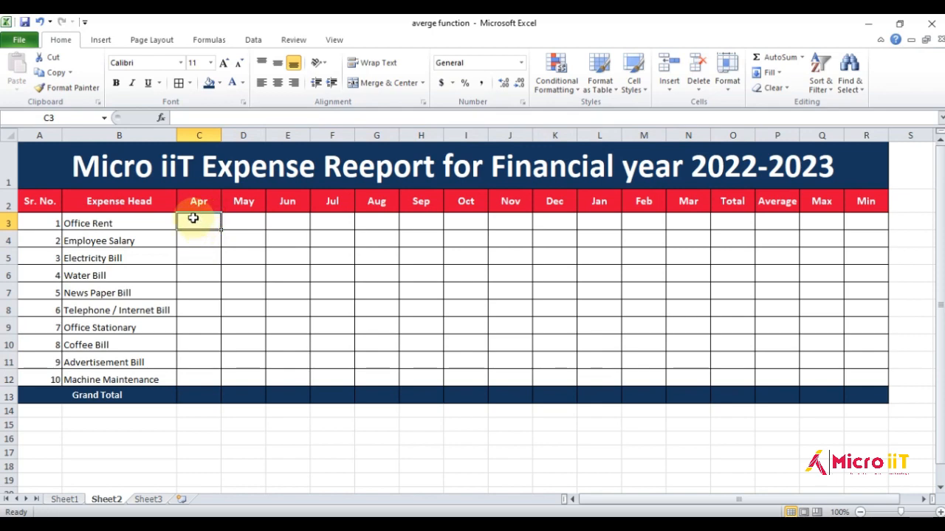
left_click_drag(193, 218, 672, 374)
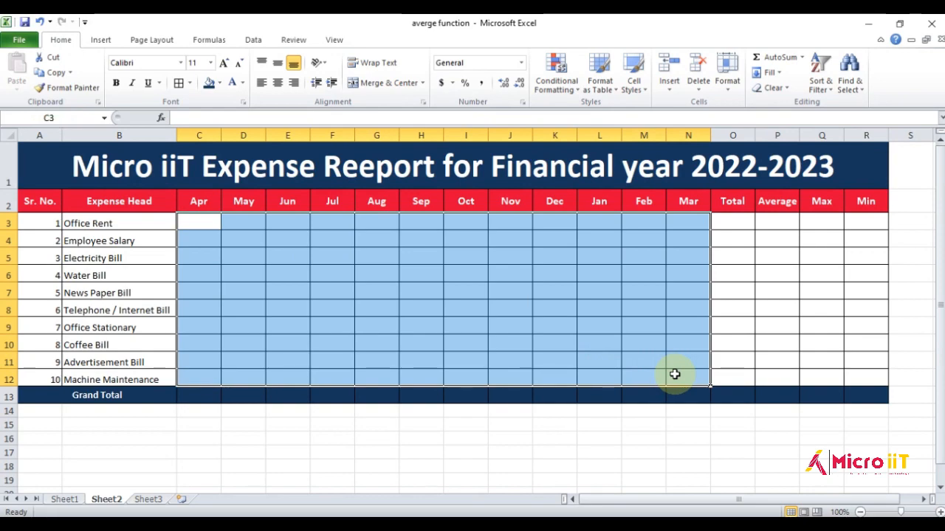
left_click(215, 244)
Enter the formula =RANDBETWEEN(430,700) in C3, the April amount for Office Rent
left_click(195, 222)
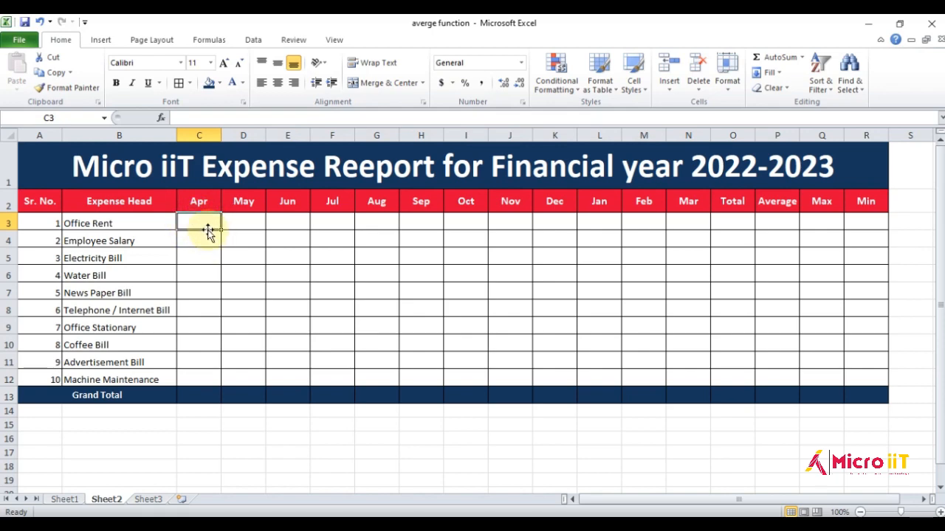
type("=randbet")
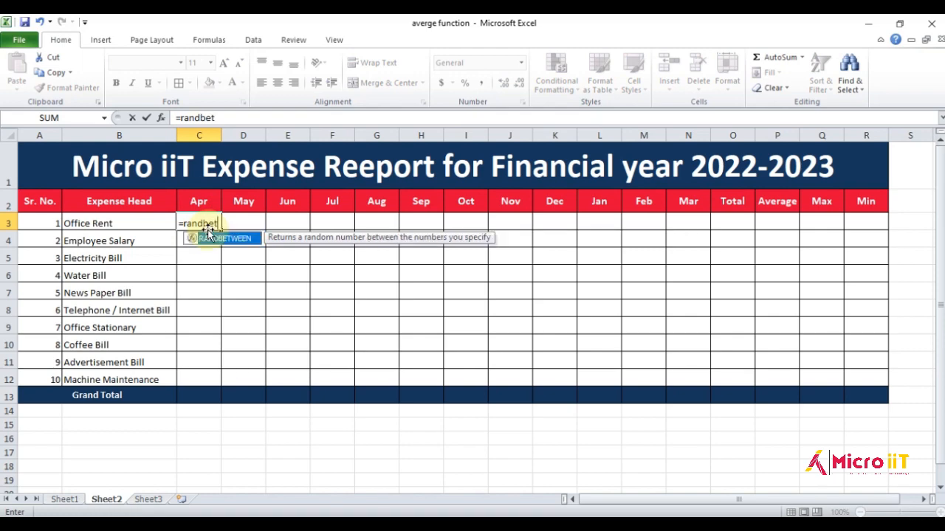
type("en(430,700")
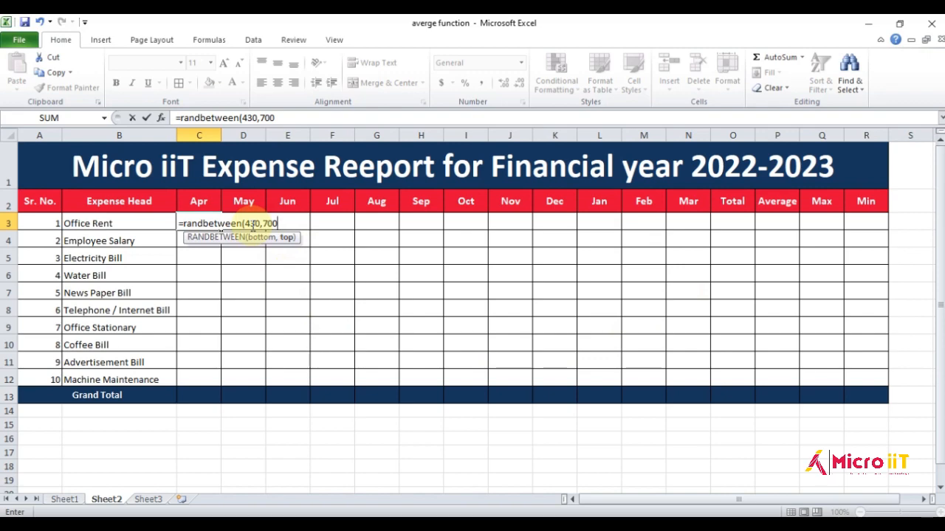
key("Return")
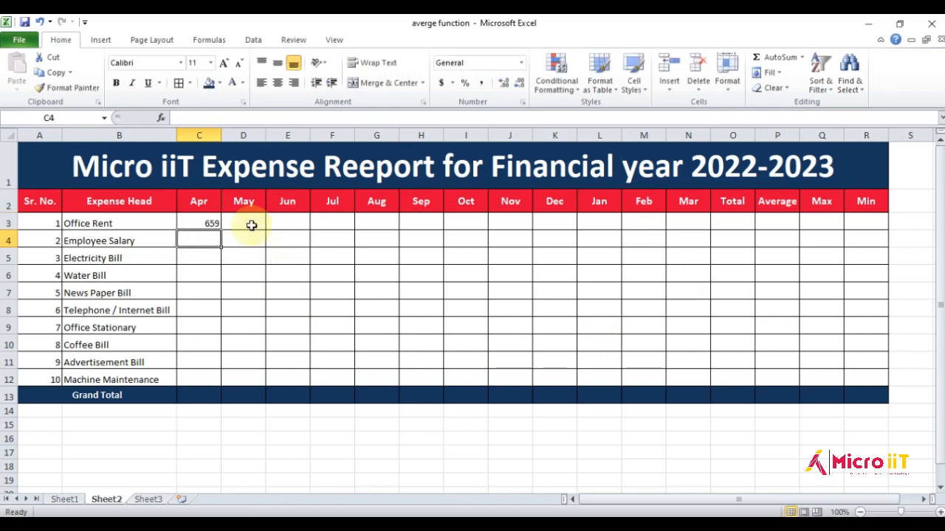
Fill the C3 random-number formula across to March and down to Machine Maintenance, covering C3:N12
left_click(197, 223)
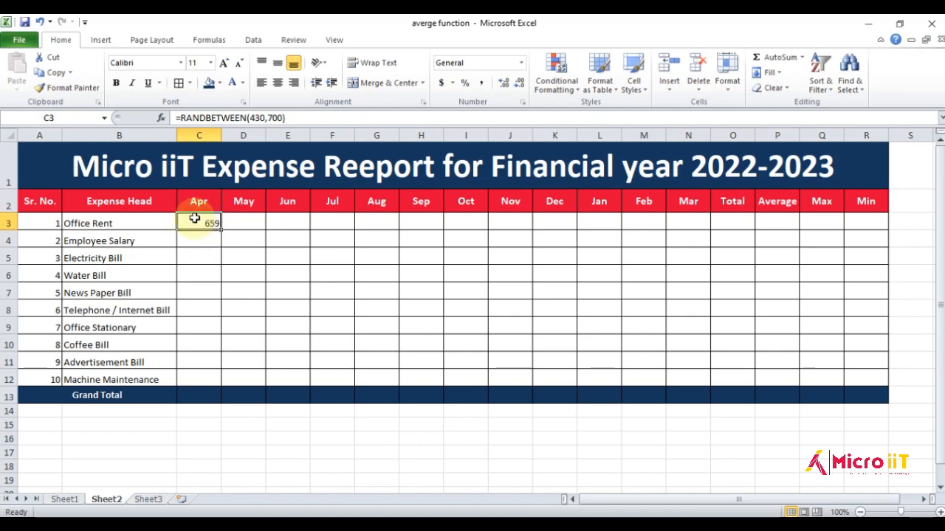
left_click_drag(222, 231, 699, 238)
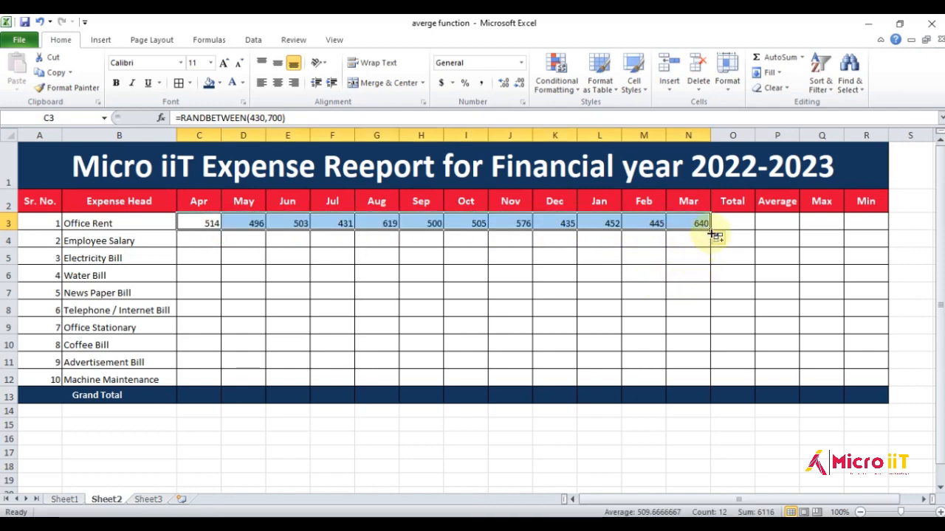
left_click_drag(710, 231, 702, 381)
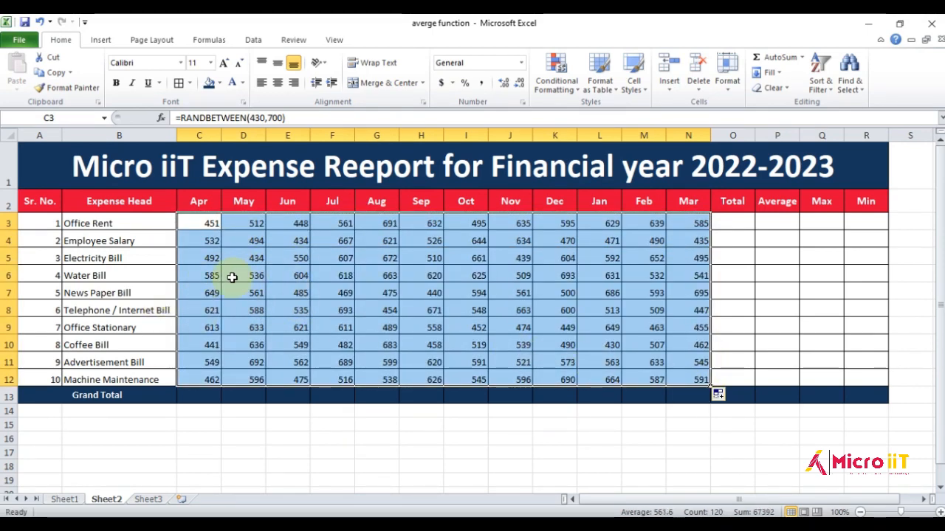
left_click(233, 308)
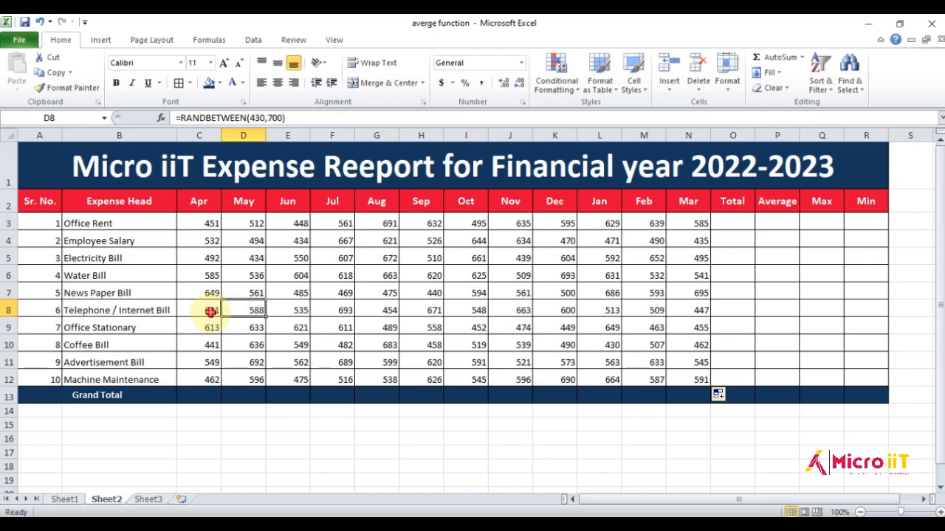
left_click(210, 310)
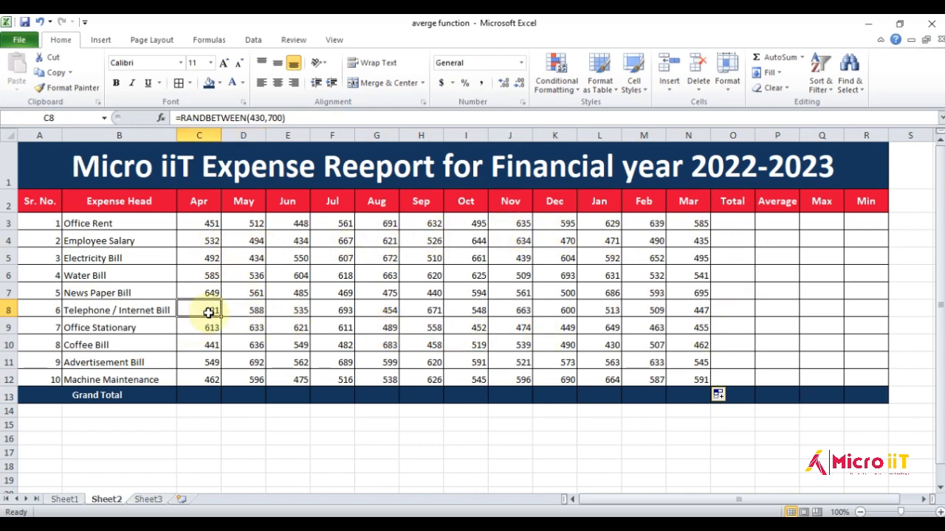
left_click(205, 223)
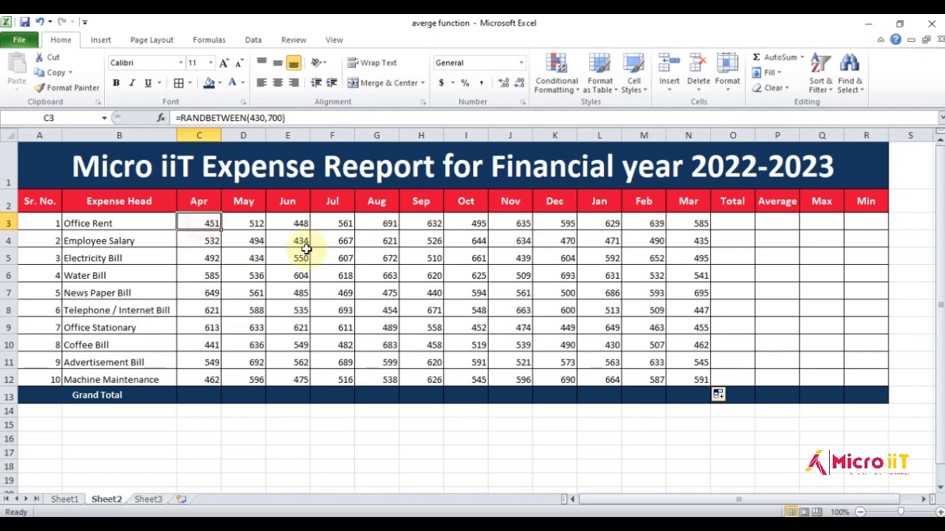
left_click(337, 223)
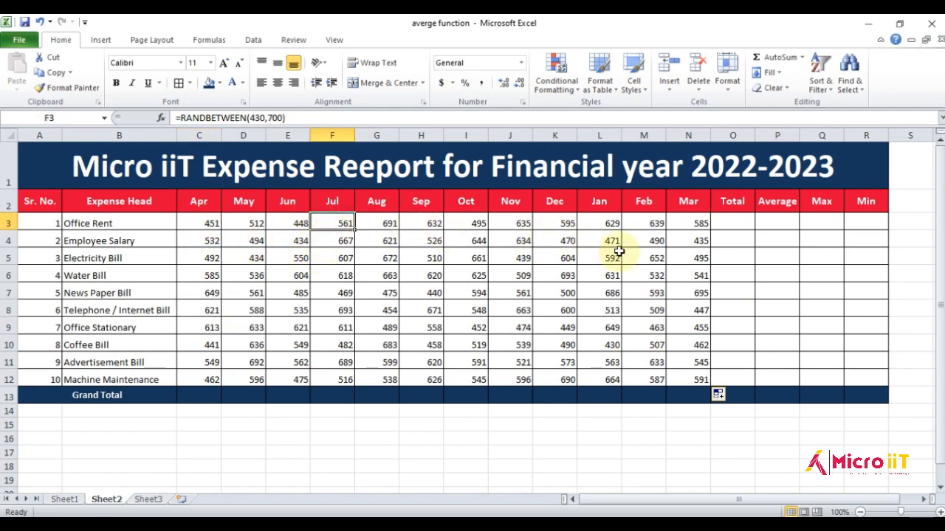
Enter the formula =SUM(C3:N3) in O3 to total Office Rent from April to March
left_click(733, 222)
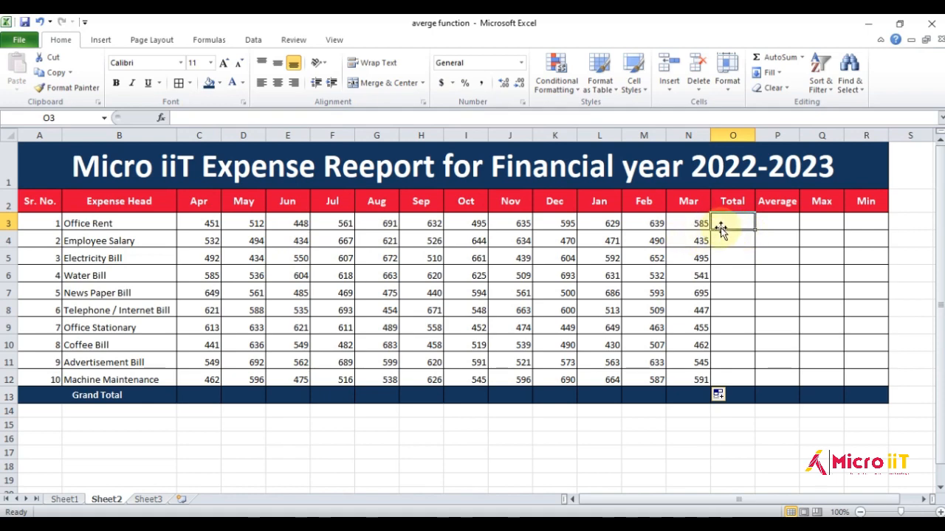
type("=sum")
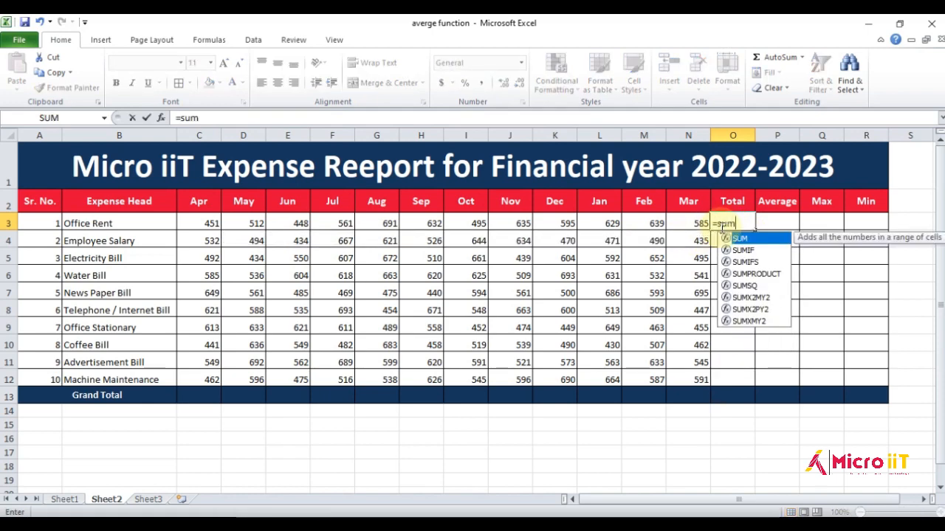
type("(")
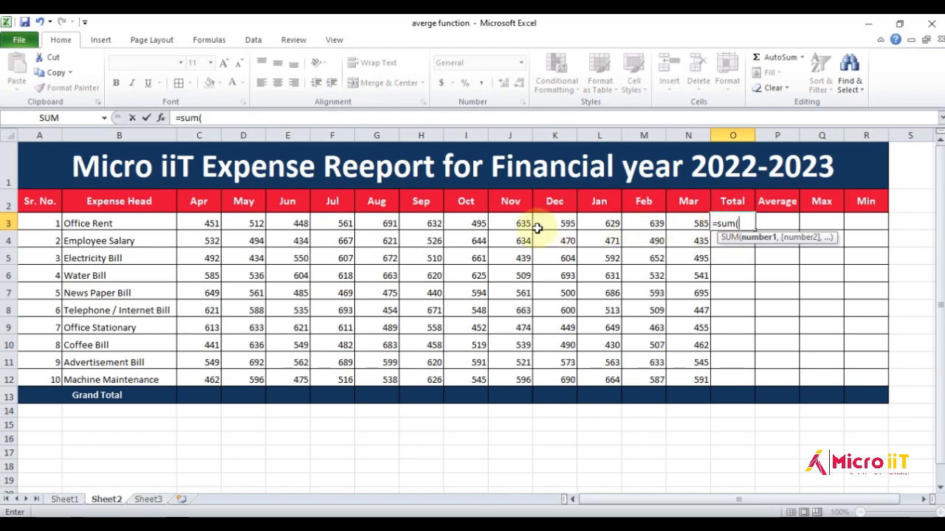
left_click(206, 224)
left_click_drag(206, 225, 685, 224)
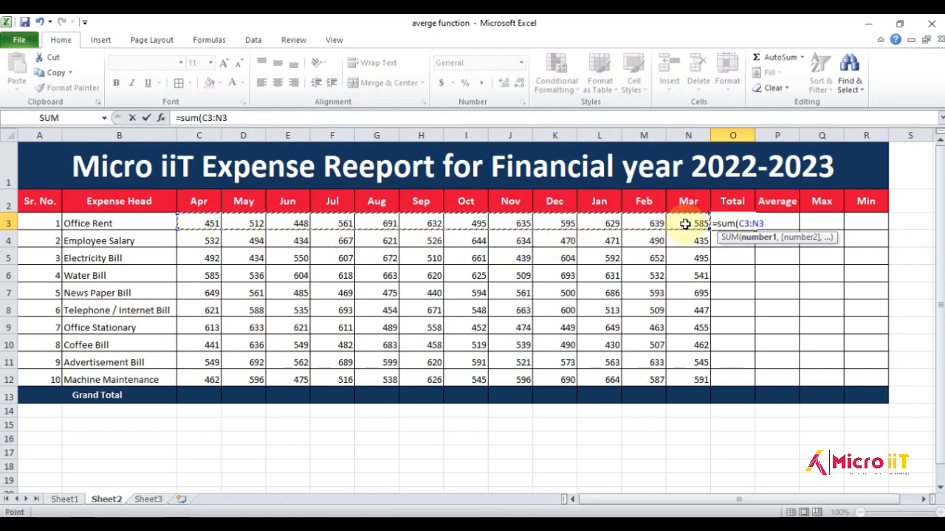
type(")")
key("Return")
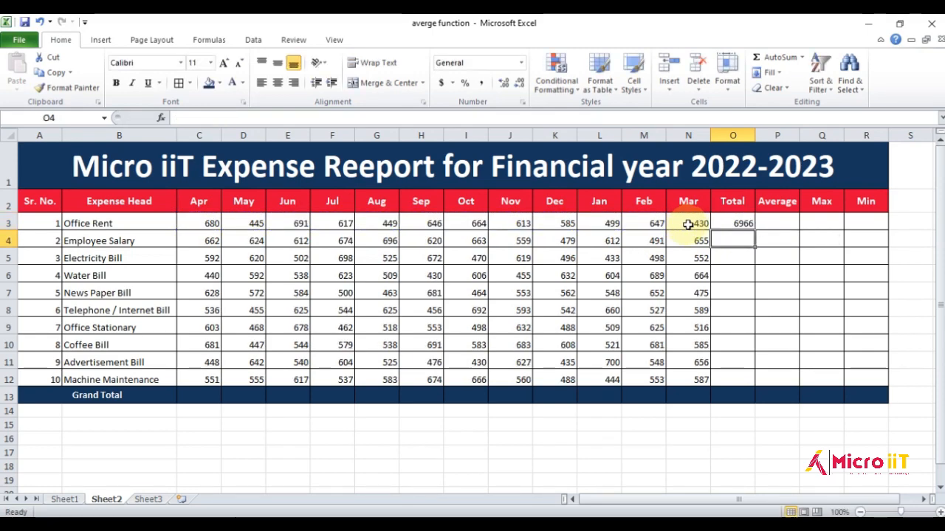
Try filling the O3 total formula down to Machine Maintenance in O12, and undo both the fill and the O3 formula
left_click(733, 223)
left_click_drag(753, 232, 751, 384)
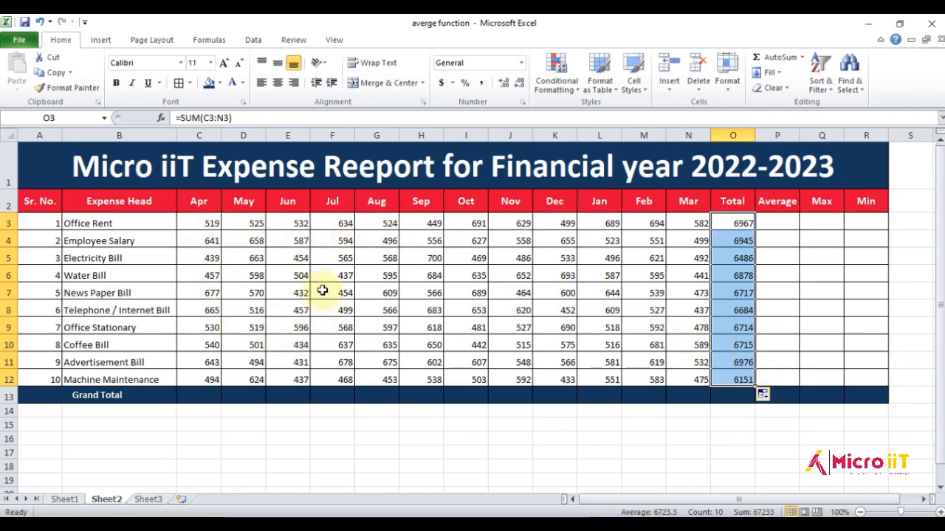
key("ctrl+z")
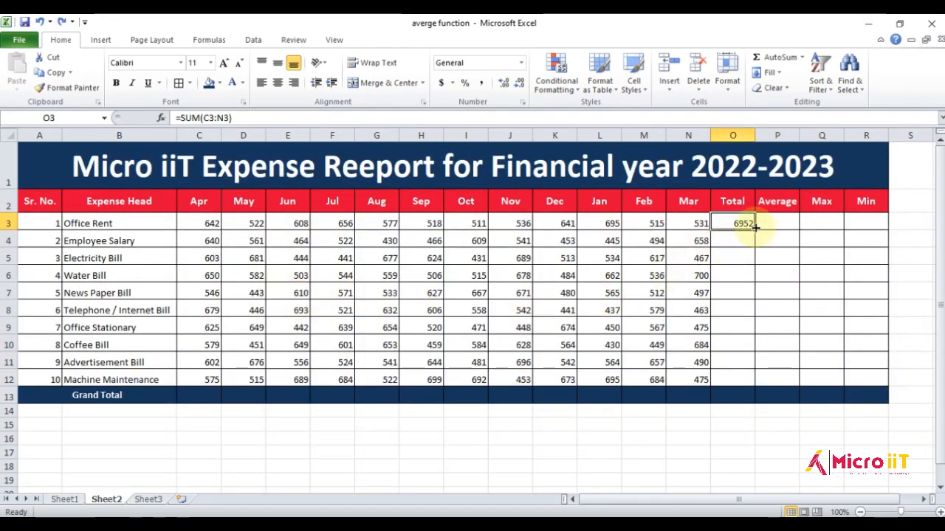
left_click_drag(757, 231, 752, 381)
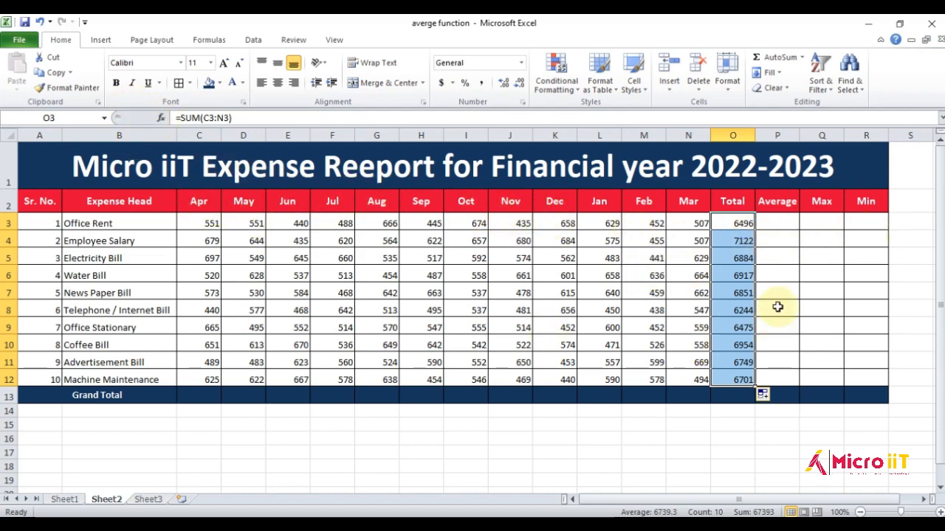
left_click(40, 21)
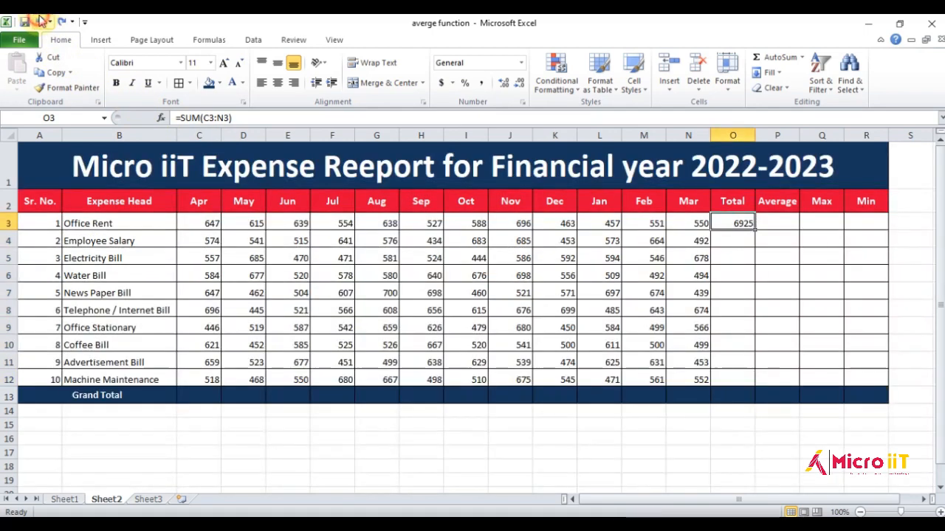
left_click(40, 21)
Replace the random-number formulas in C3:N12 with fixed amounts by copying the range and pasting it over itself as Values only
left_click(198, 221)
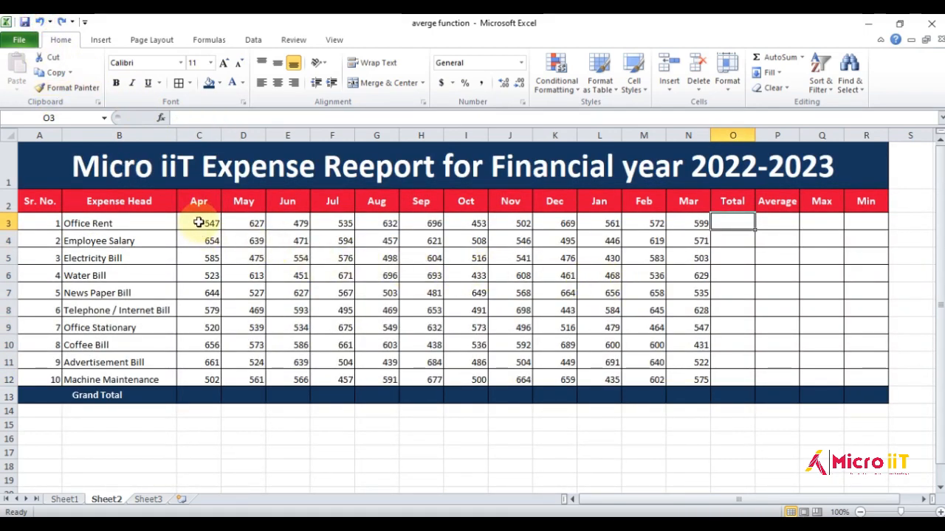
left_click_drag(233, 240, 690, 378)
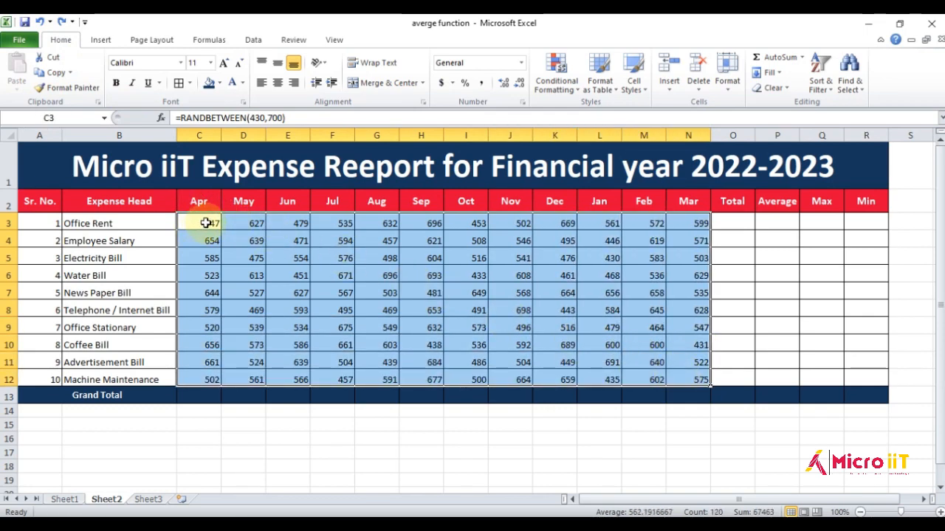
left_click_drag(206, 223, 681, 375)
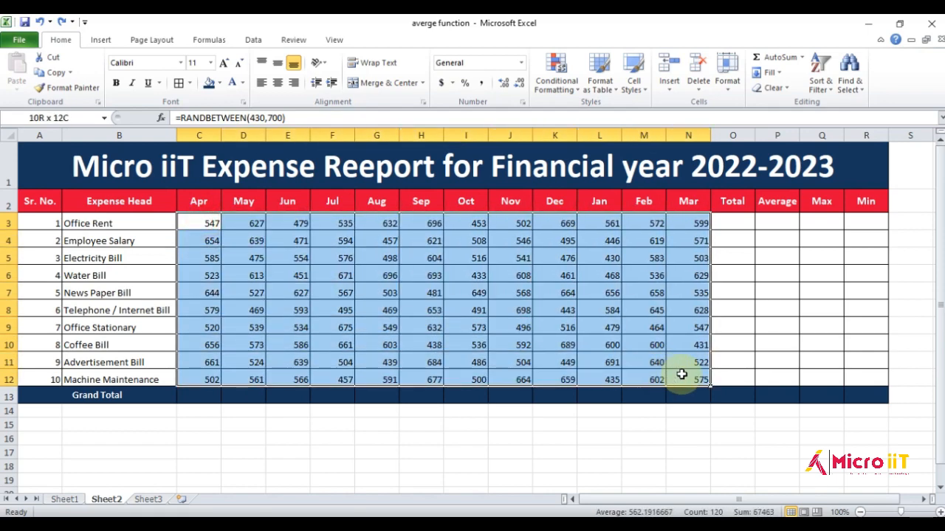
left_click(54, 73)
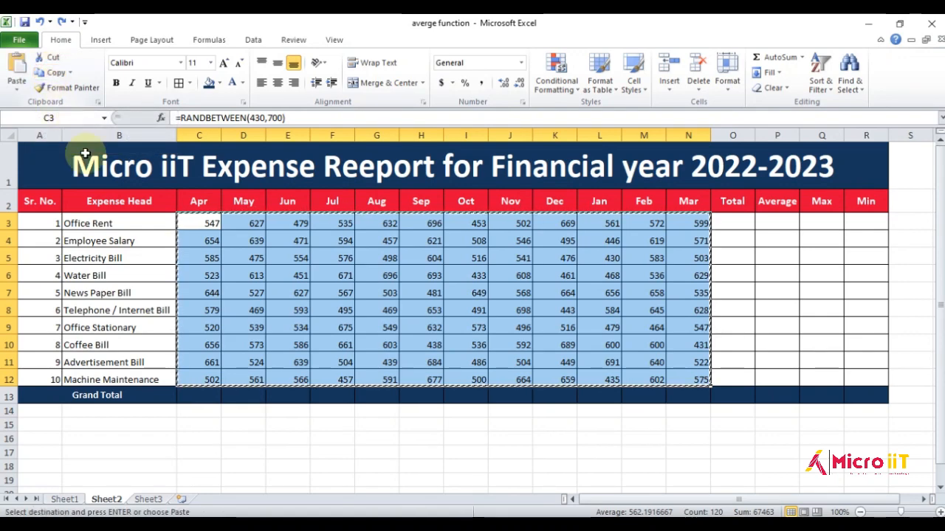
left_click(199, 223)
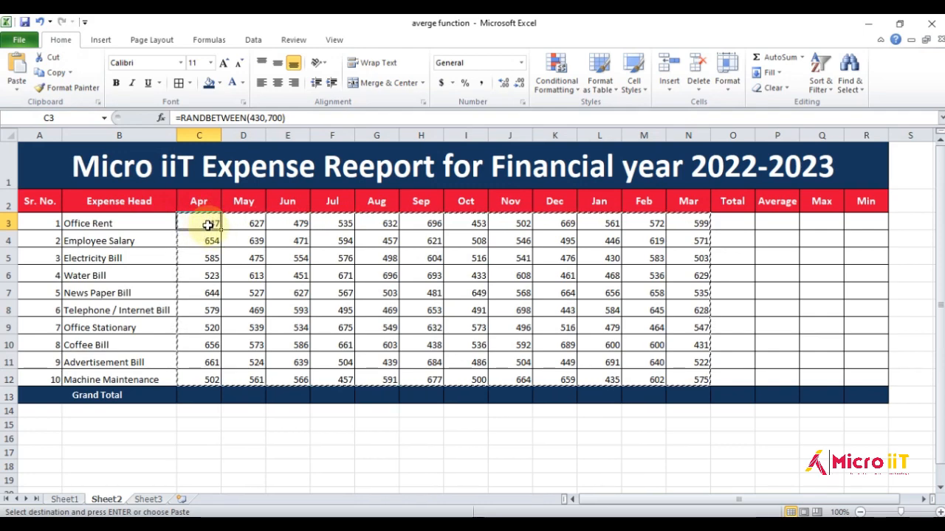
left_click(18, 95)
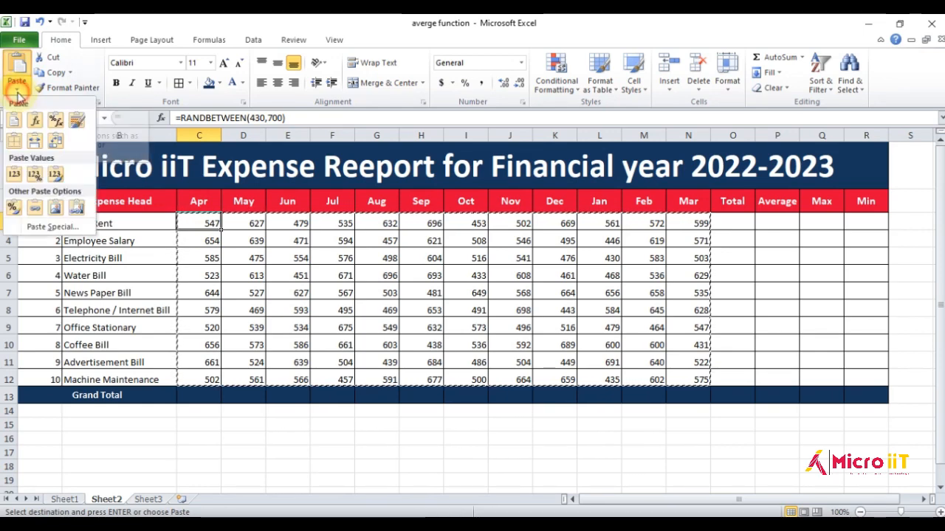
left_click(52, 226)
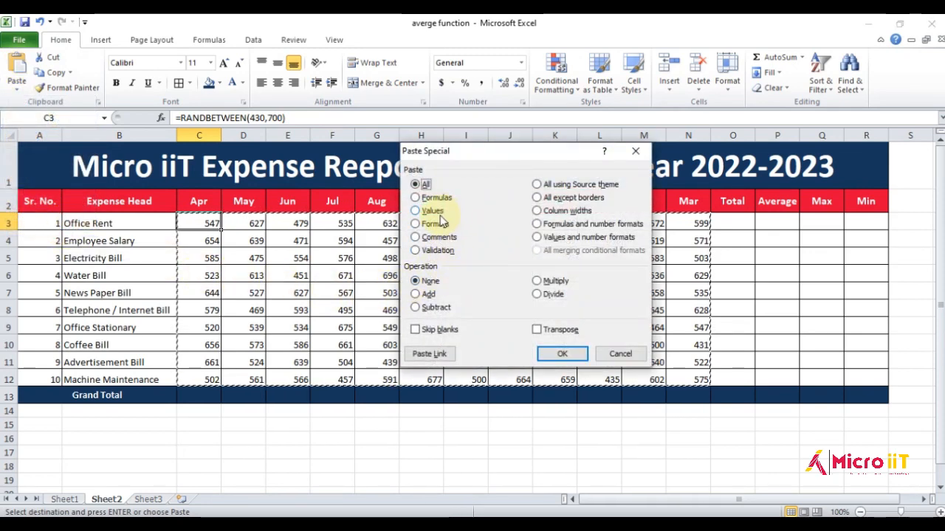
left_click(433, 212)
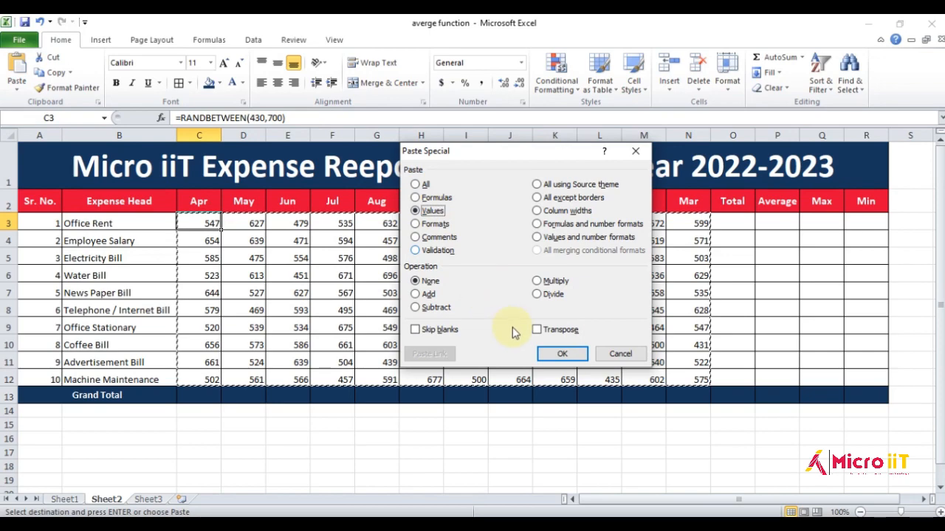
left_click(562, 354)
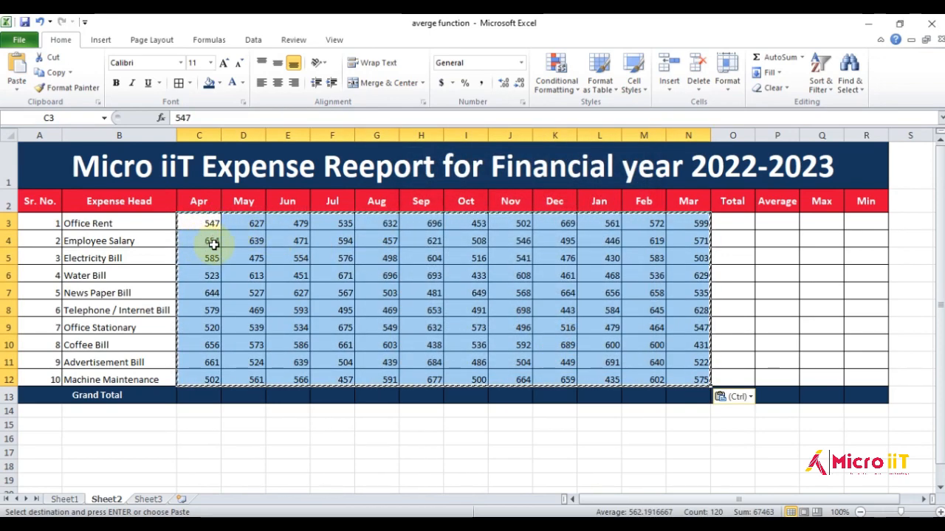
left_click(212, 242)
left_click(243, 241)
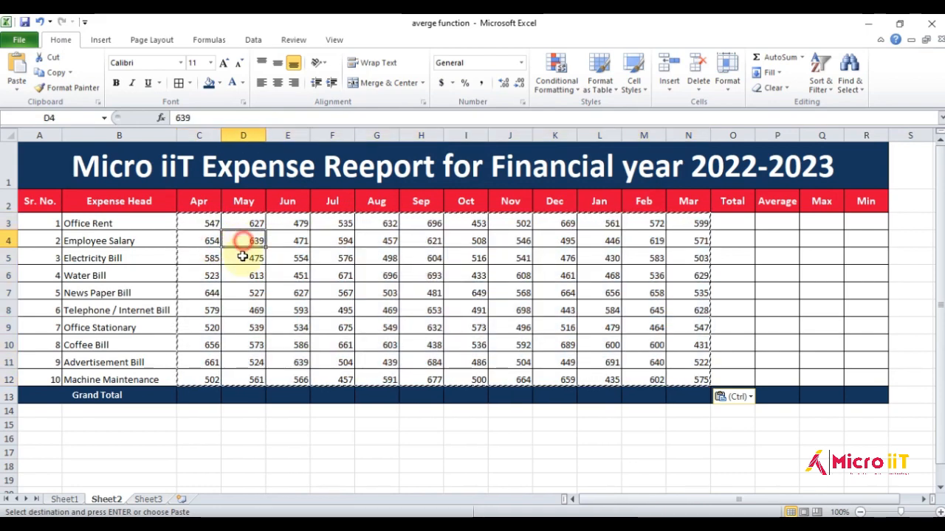
left_click(211, 274)
left_click(293, 251)
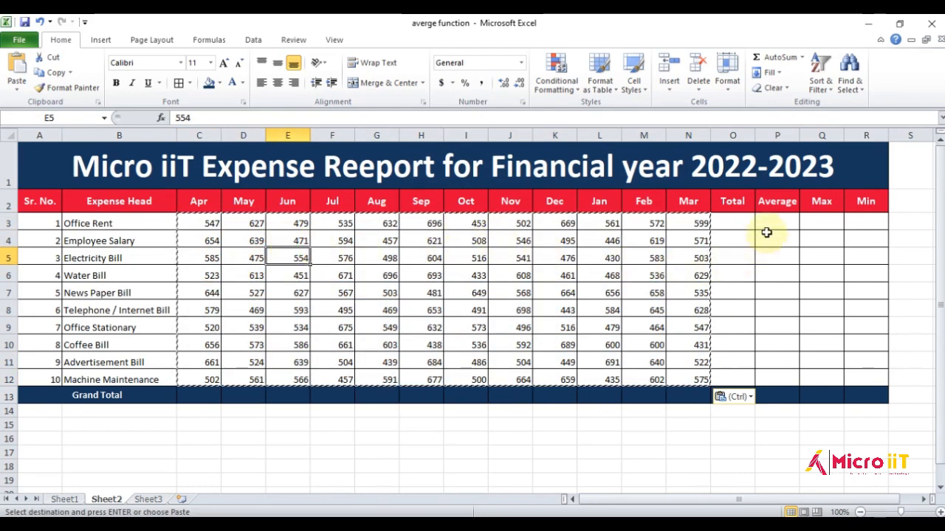
Total every expense head's April to March amounts with =SUM(C3:N3) in O3, filled down to Machine Maintenance in O12
left_click(733, 225)
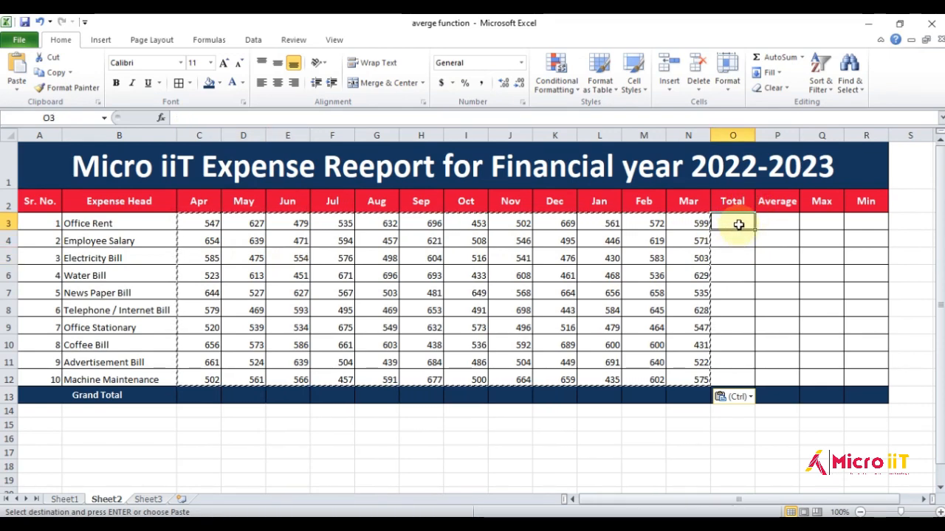
type("=su")
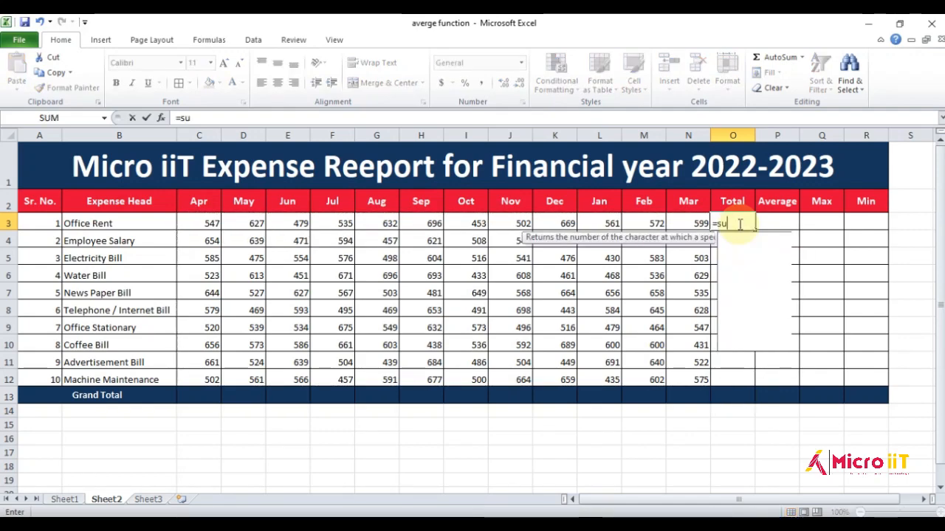
type("m(")
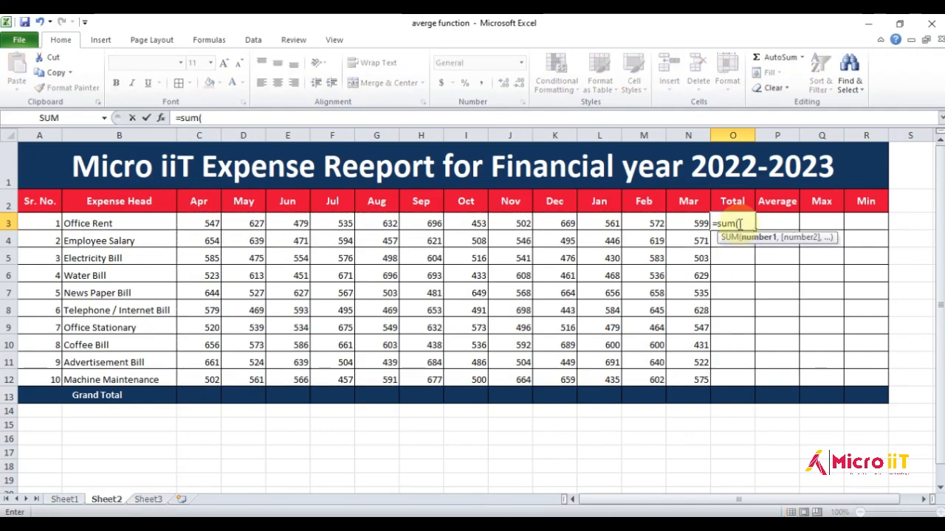
left_click_drag(210, 224, 689, 226)
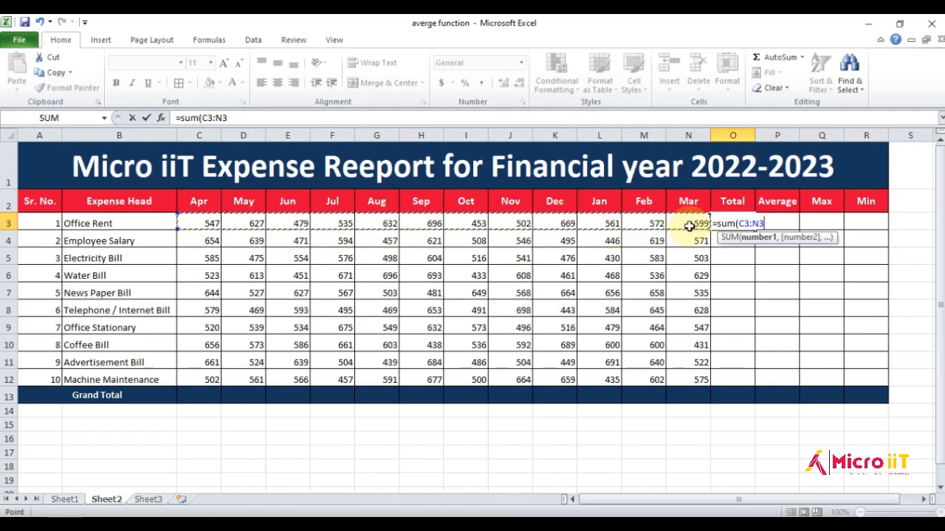
type(")")
key("Return")
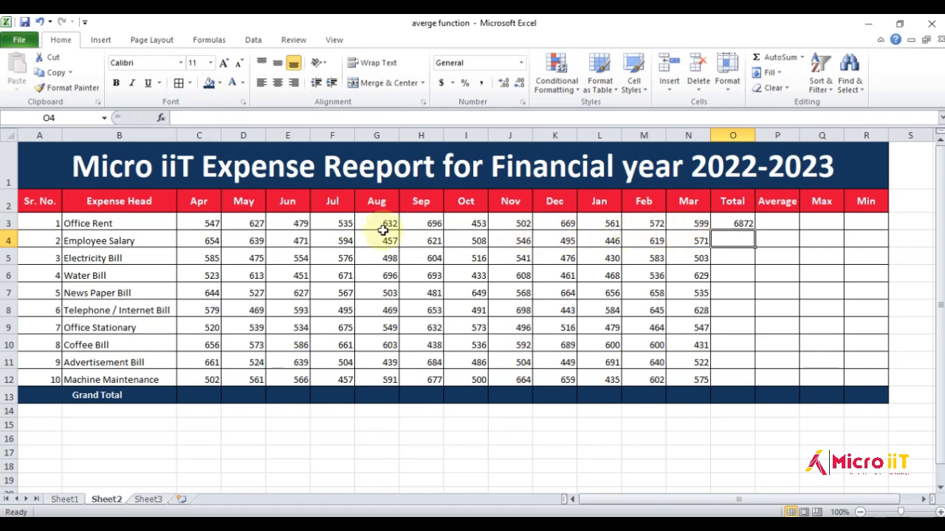
left_click(738, 222)
left_click_drag(758, 230, 758, 385)
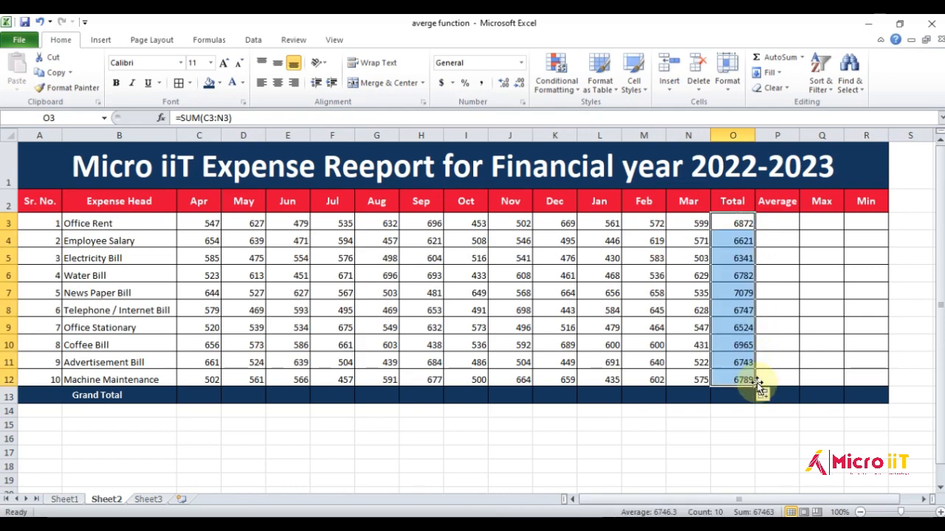
Enter =RANDBETWEEN(11100,15100) as the April Employee Salary amount in C4 and fill it across to March in N4
left_click(731, 224)
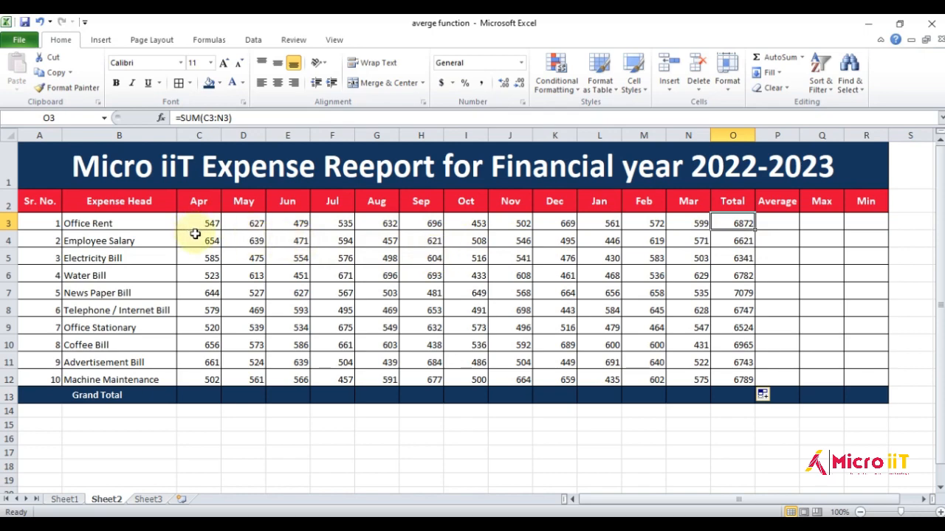
left_click_drag(195, 234, 700, 235)
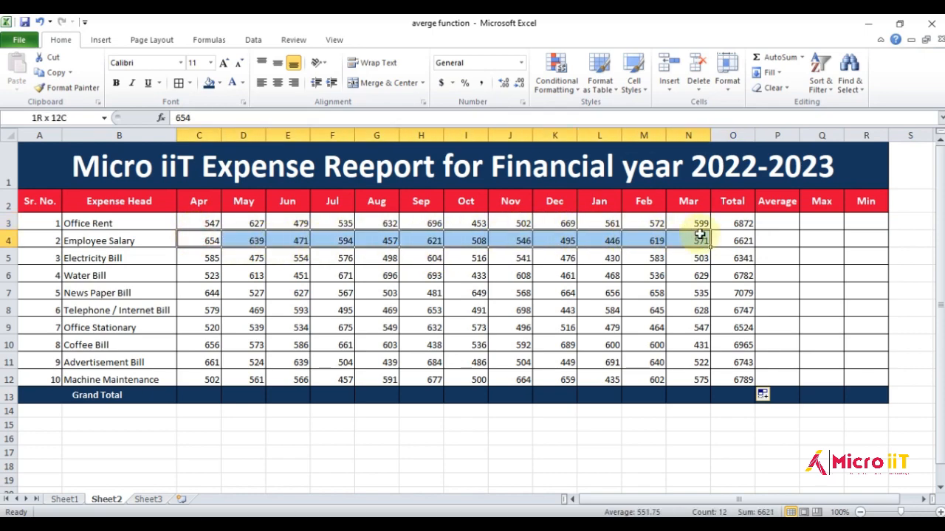
left_click(200, 241)
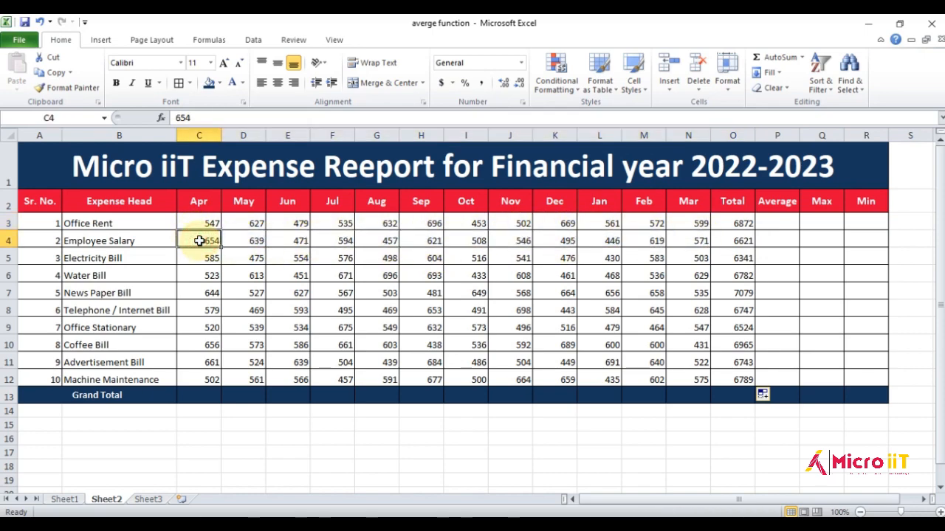
type("=")
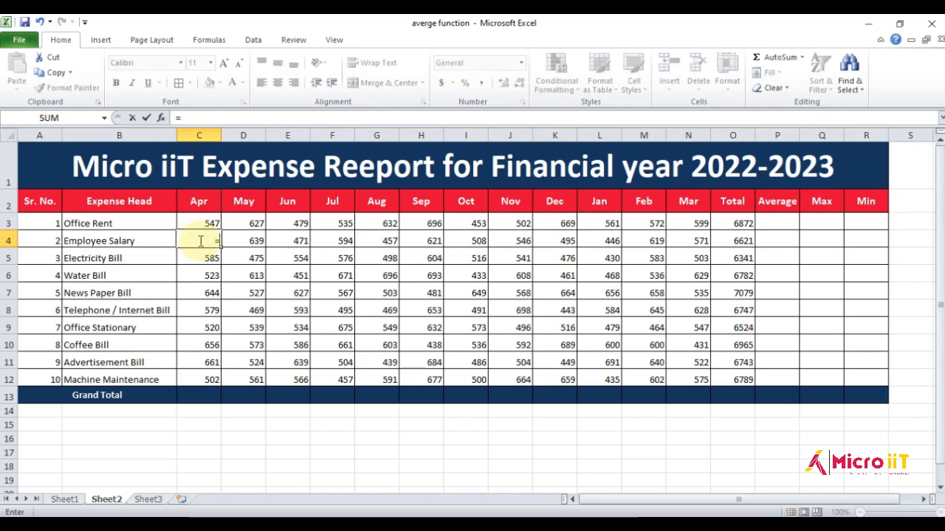
type("randb")
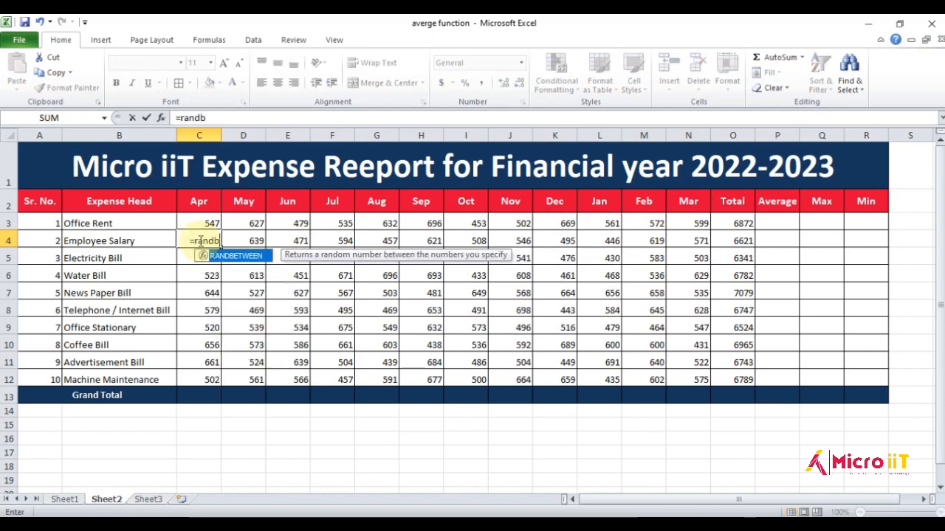
type("etween")
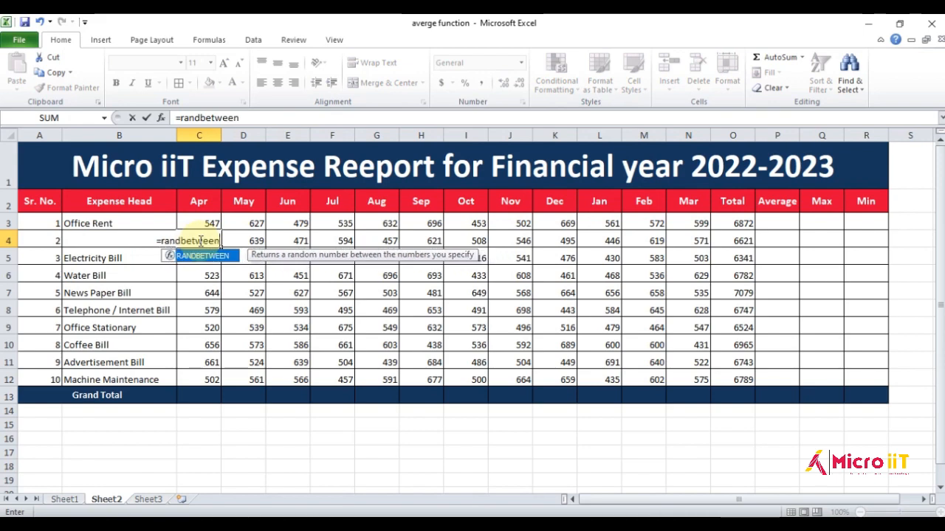
type("(")
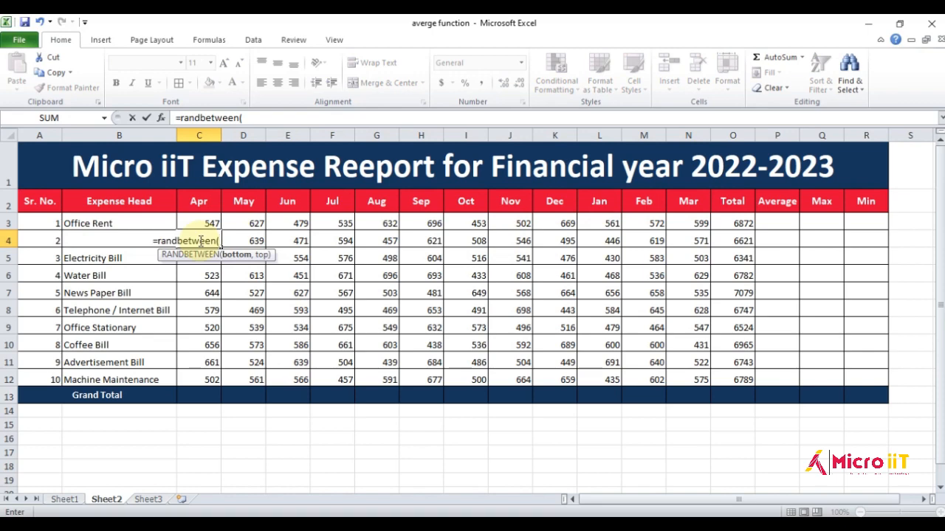
type("11")
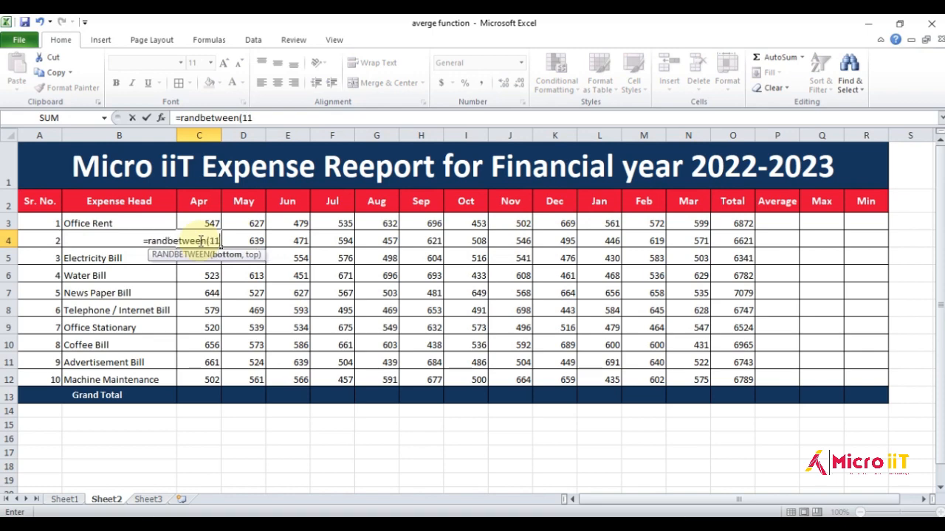
type("100")
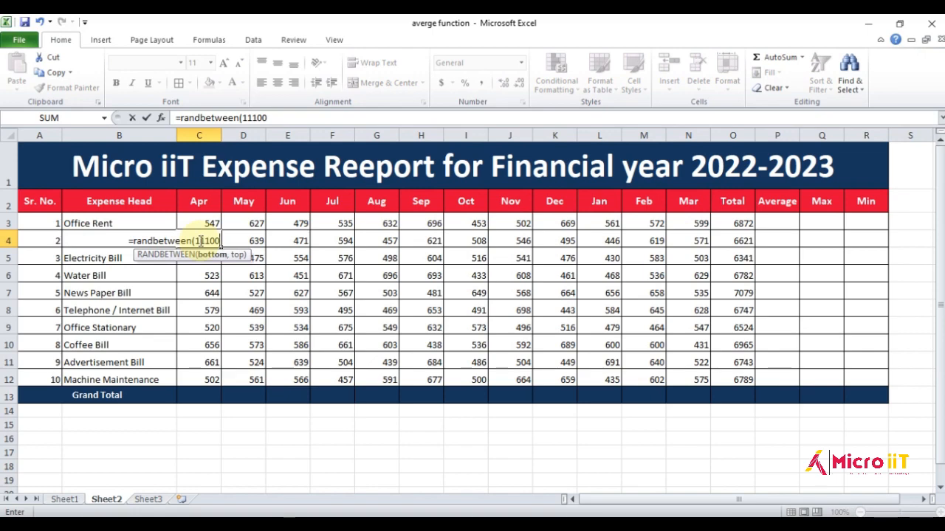
type(",")
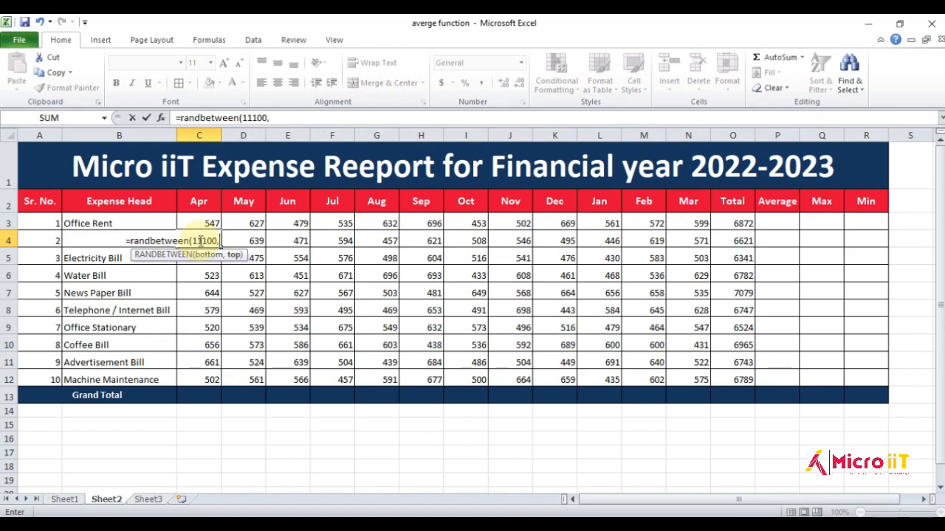
type("15")
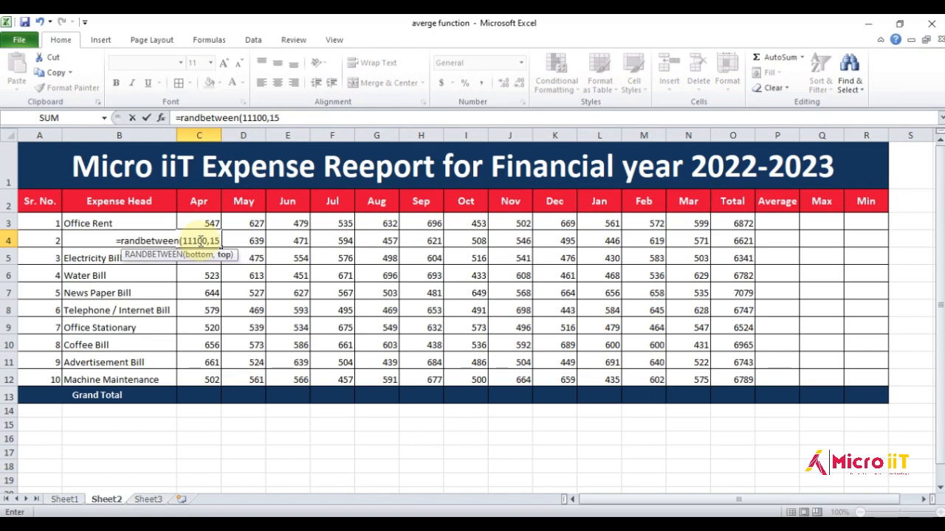
type("100")
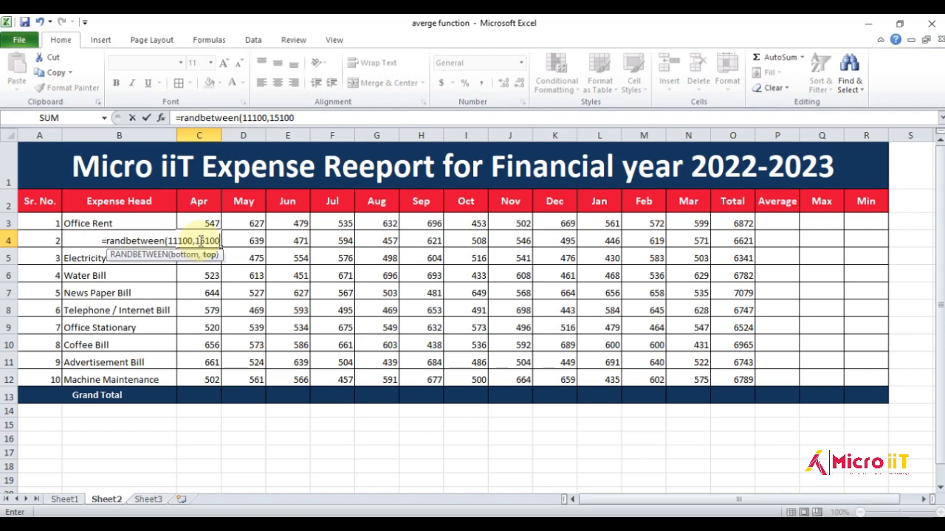
type(")")
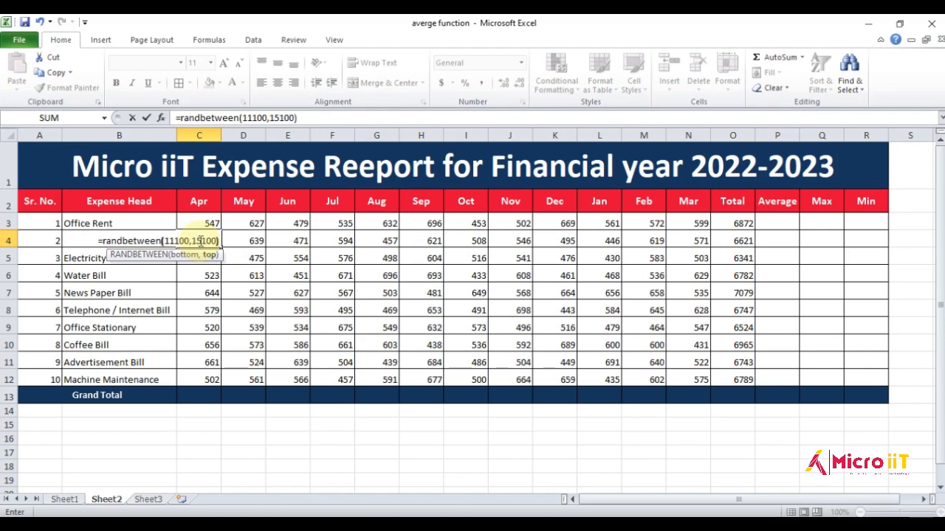
key("Return")
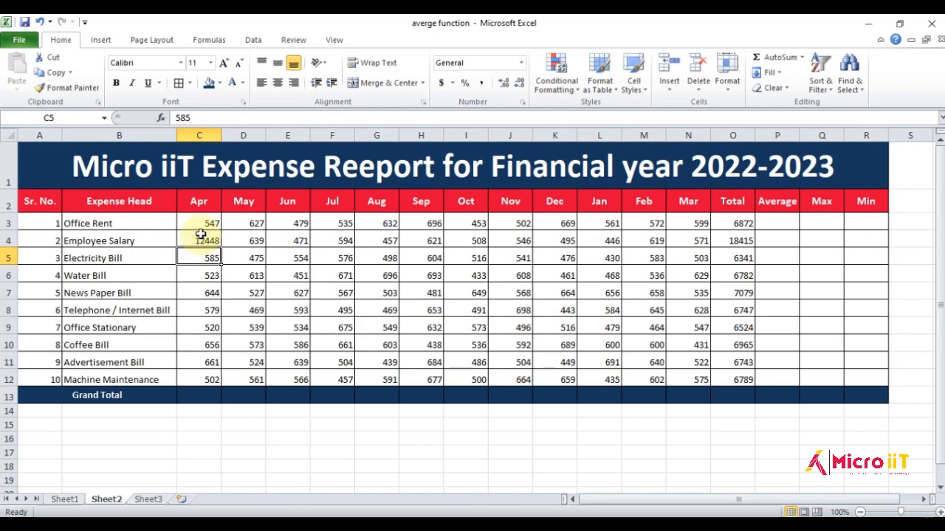
left_click(198, 237)
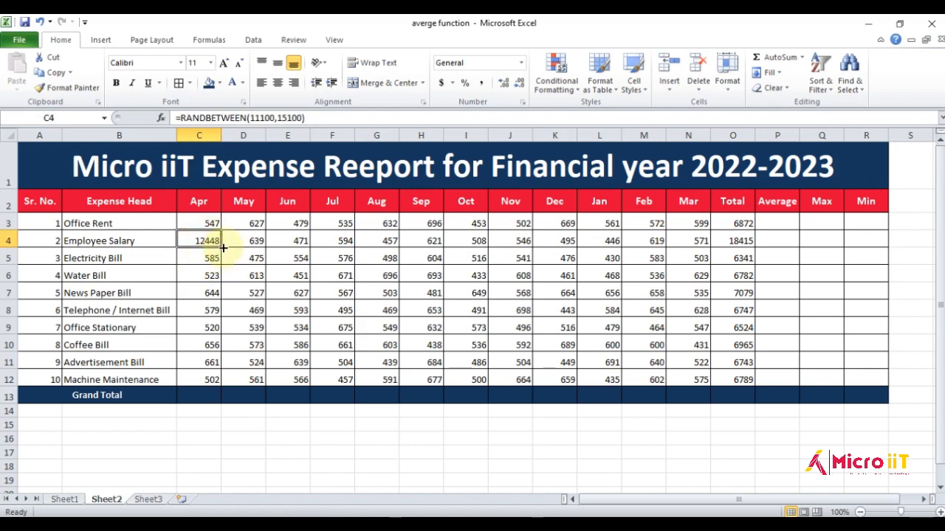
left_click_drag(223, 248, 708, 249)
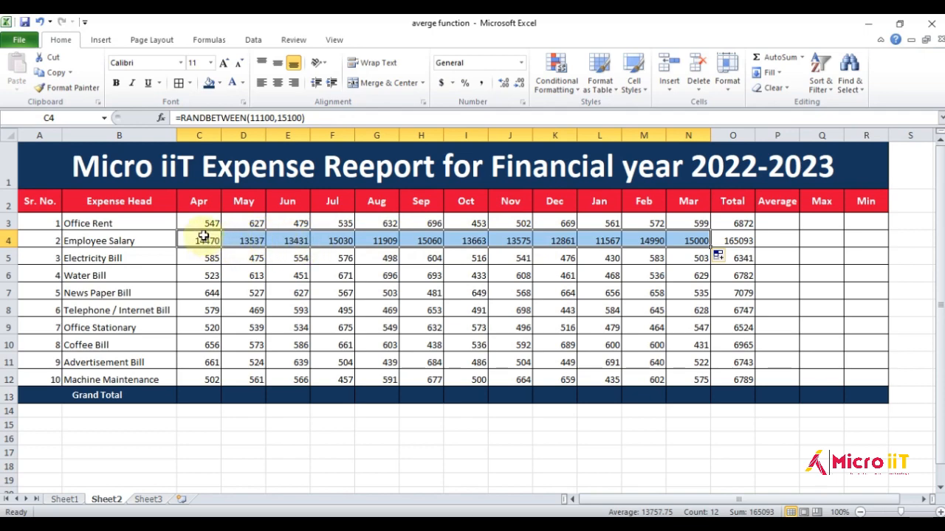
Replace the random-number formulas in the Employee Salary row C4:N4 with fixed amounts by copying them and using Paste Special with Values
left_click(53, 73)
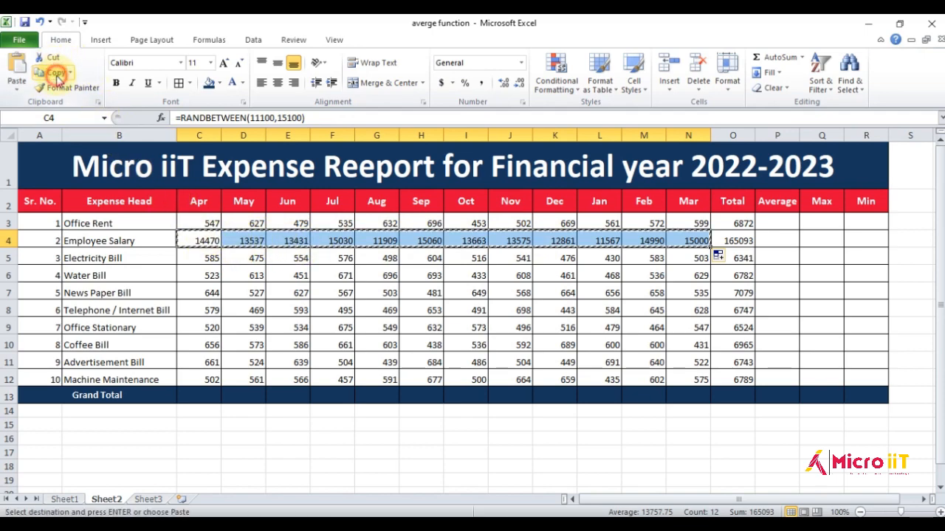
left_click(199, 240)
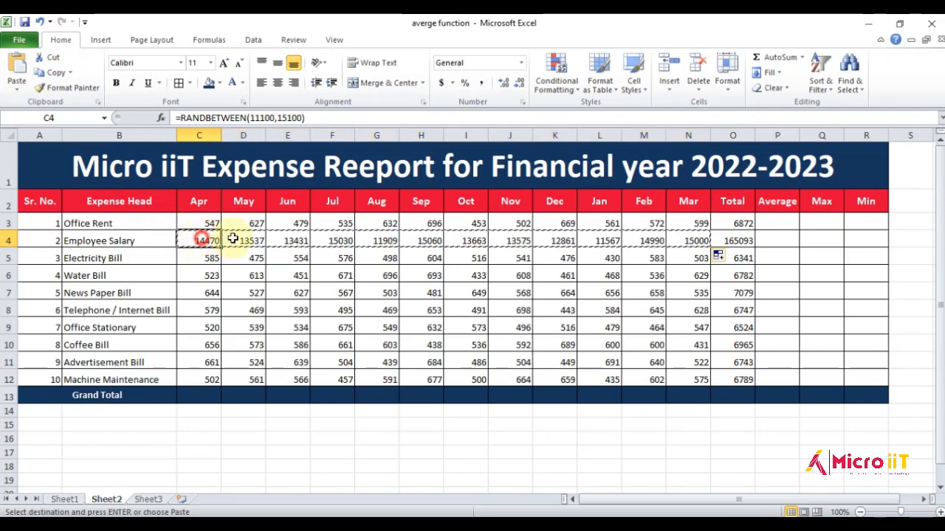
left_click_drag(233, 239, 709, 240)
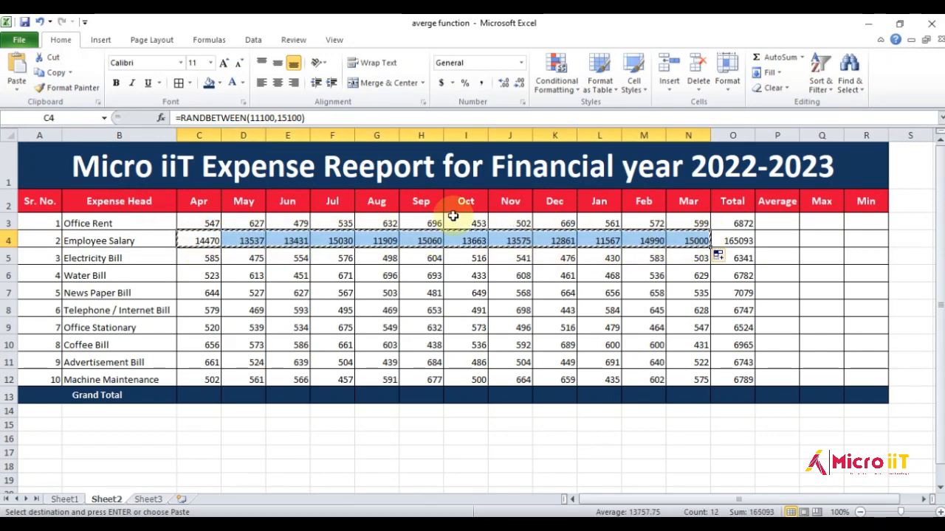
left_click(18, 90)
left_click(35, 225)
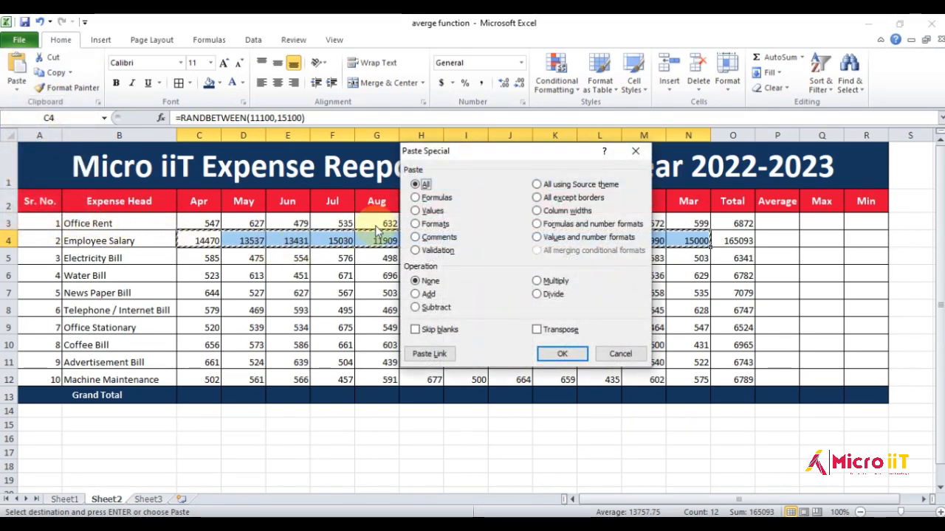
left_click(418, 210)
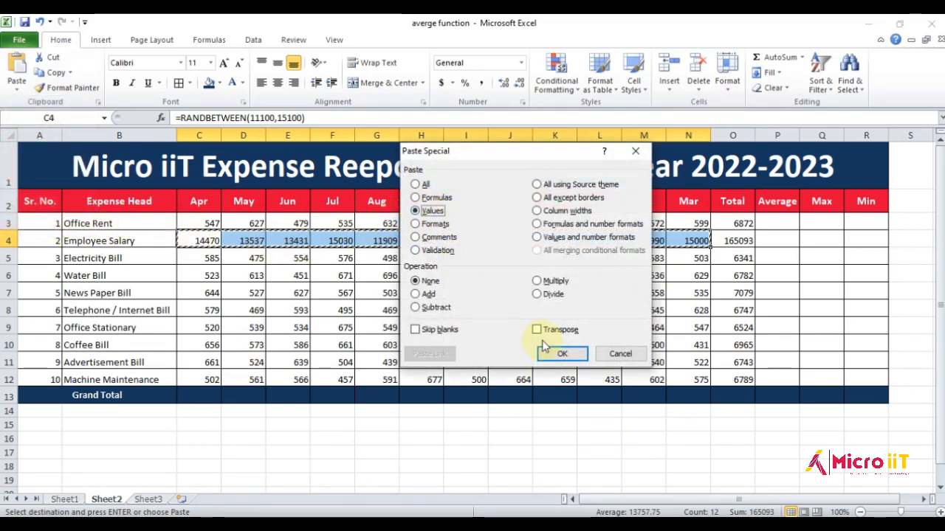
left_click(562, 354)
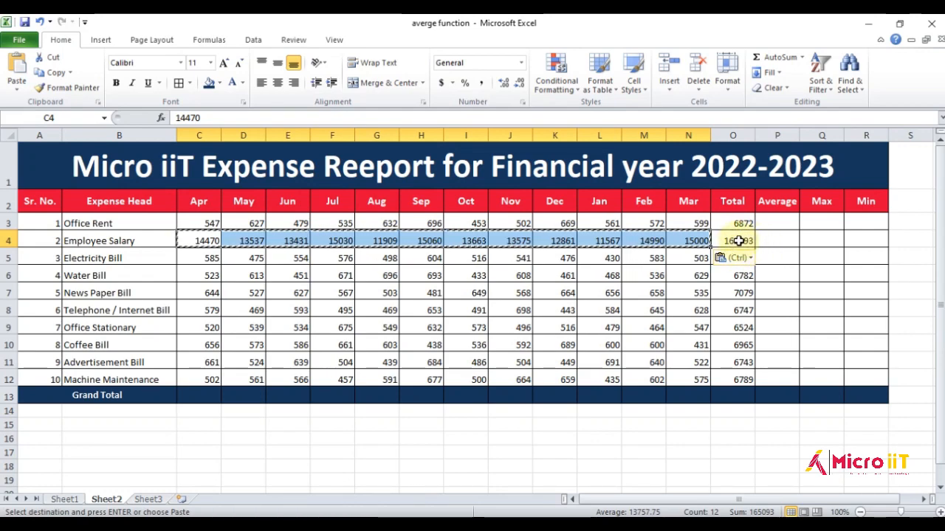
Widen the Average column P slightly
left_click(772, 223)
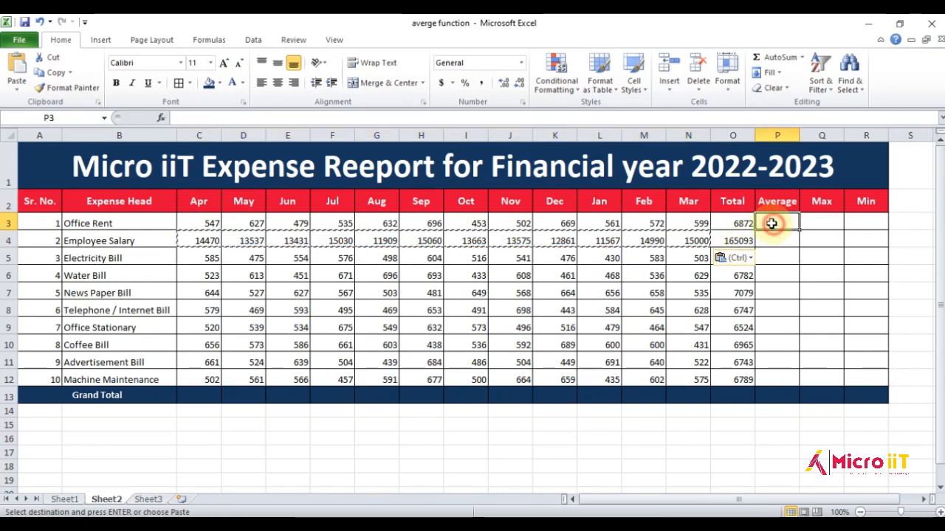
left_click_drag(801, 140, 805, 140)
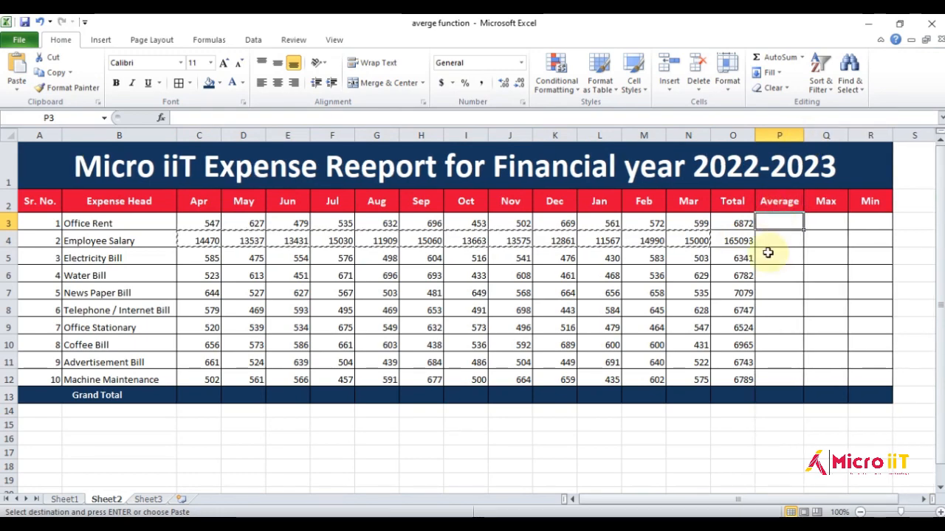
Look through the Office Rent monthly amounts in row 3, working back from March to August
left_click(698, 224)
left_click(650, 224)
left_click(616, 224)
left_click(560, 223)
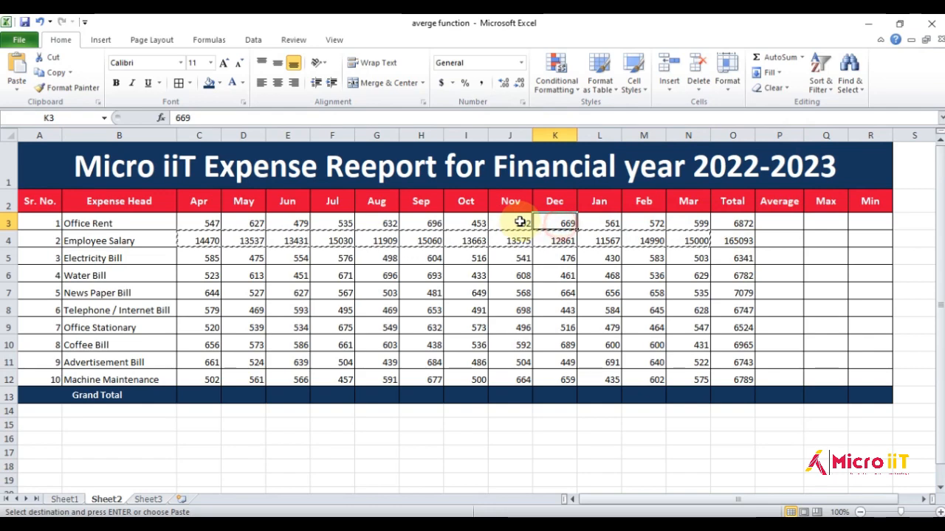
left_click(515, 223)
left_click(474, 224)
left_click(434, 223)
left_click(390, 222)
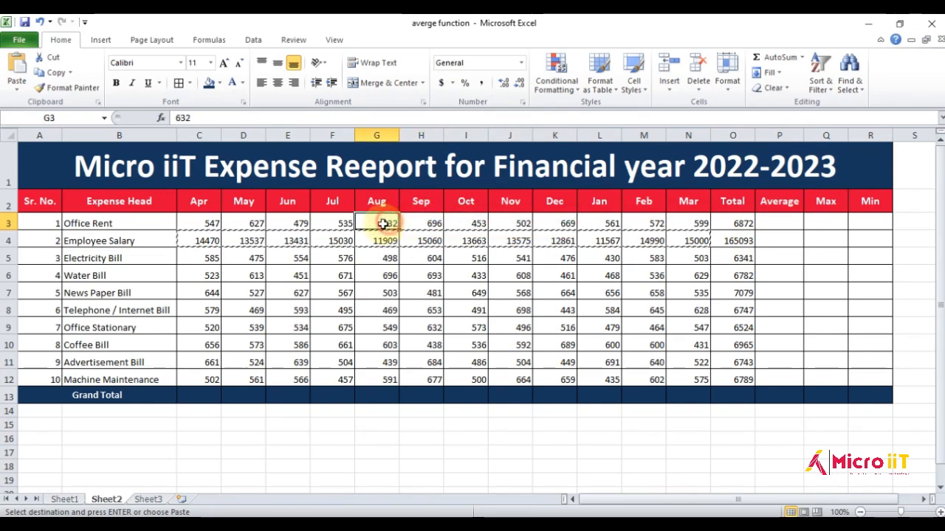
left_click(126, 223)
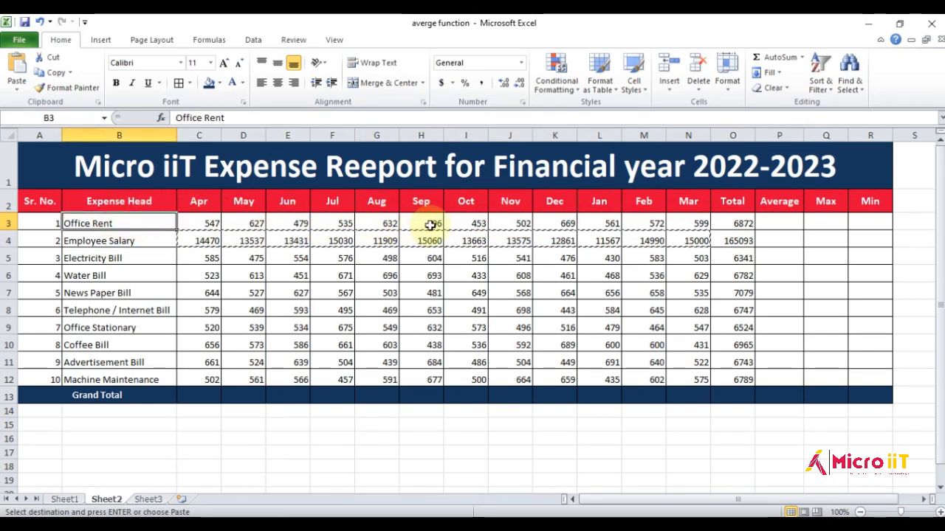
Enter the formula =AVERAGE(C3:N3) in P3 to average Office Rent from April to March
left_click(779, 222)
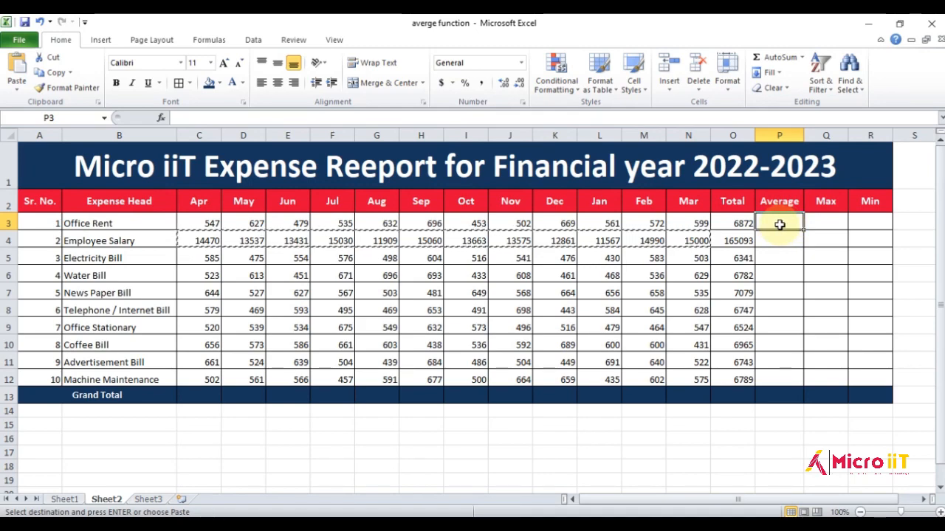
type("=average")
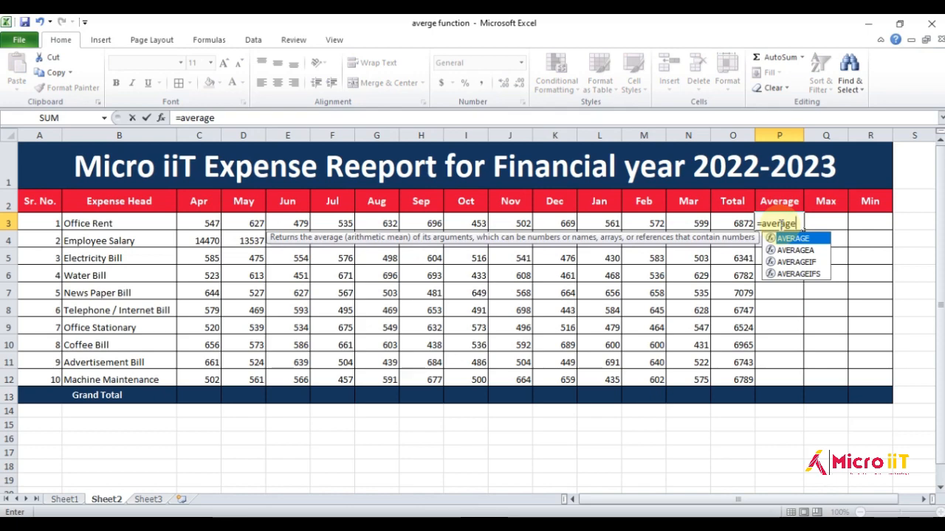
type("(")
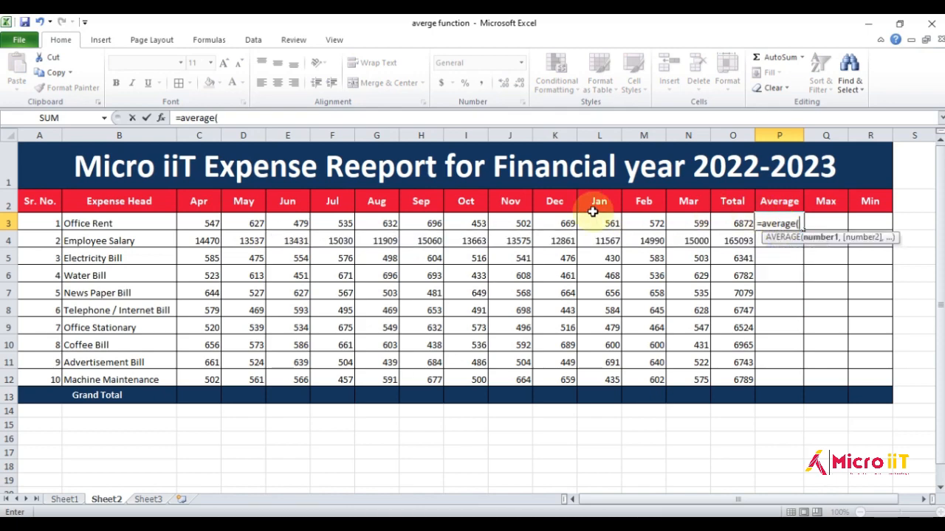
left_click_drag(207, 222, 698, 223)
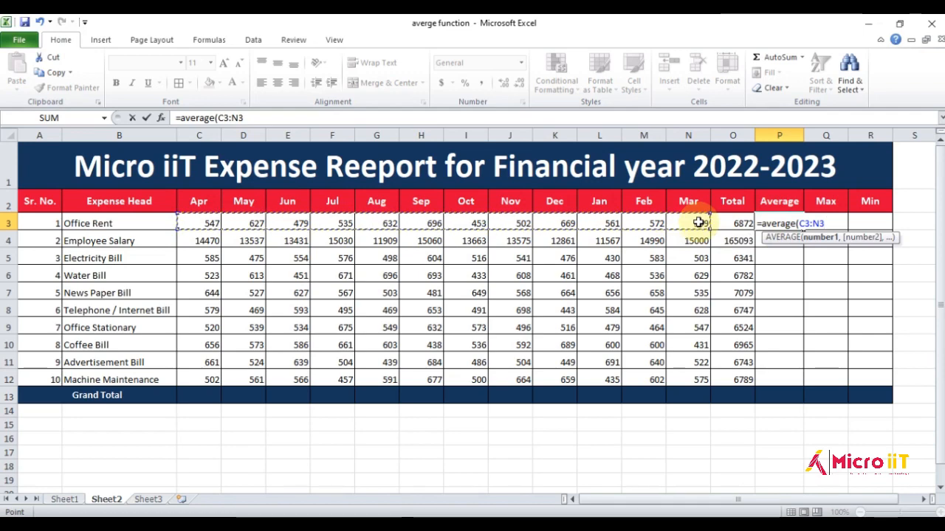
left_click(697, 222)
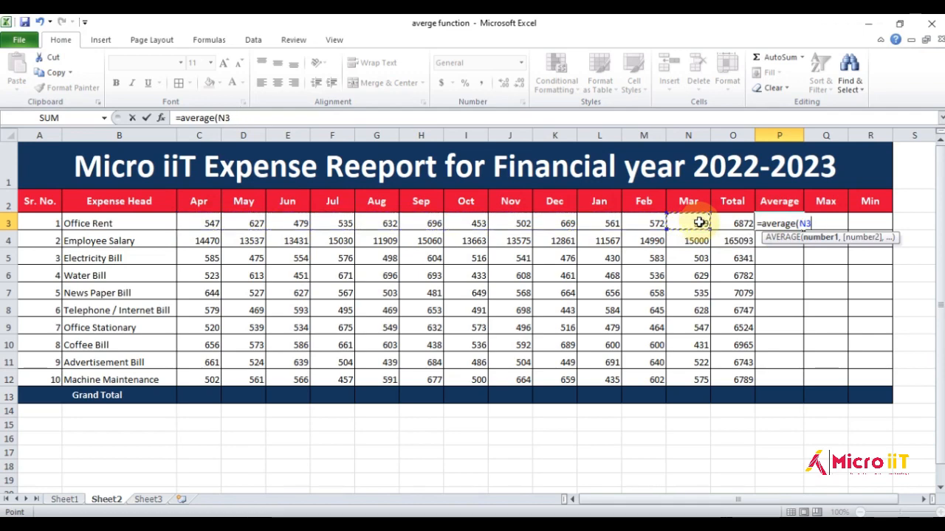
left_click_drag(201, 224, 702, 224)
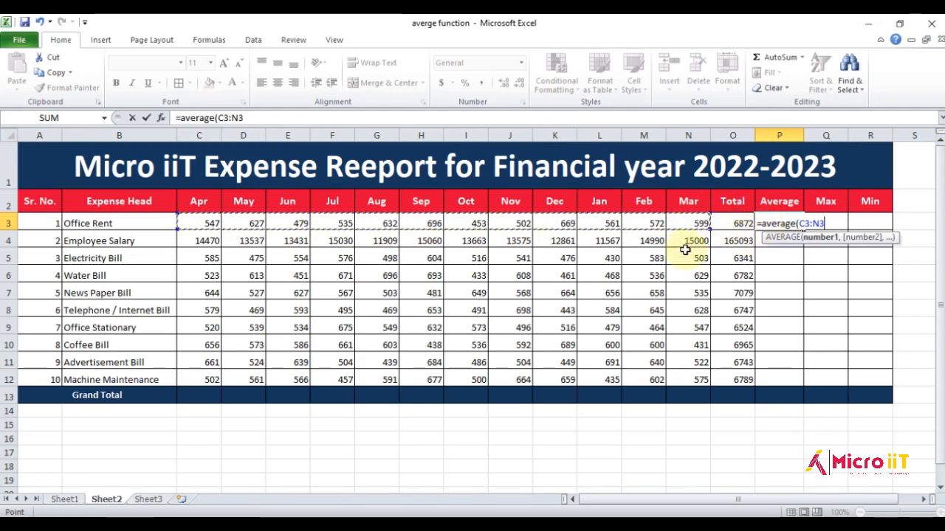
type(")")
key("Return")
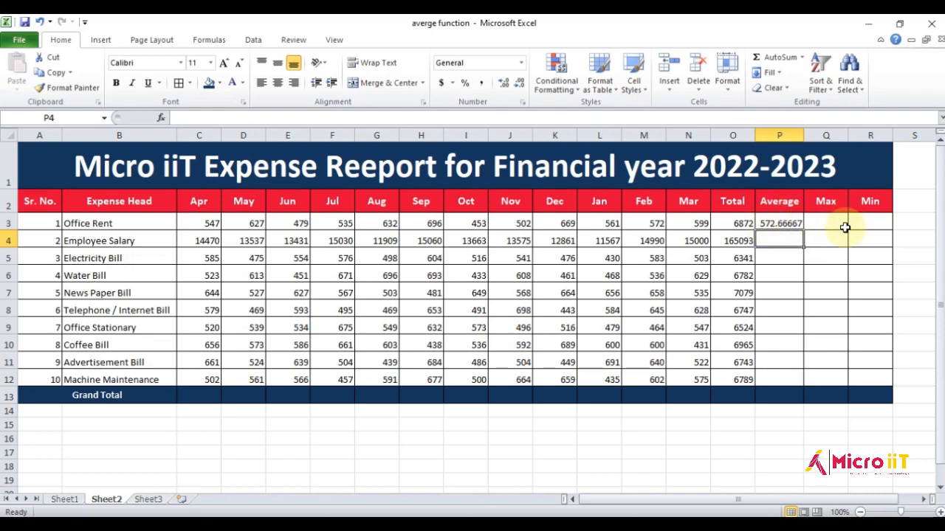
left_click(778, 223)
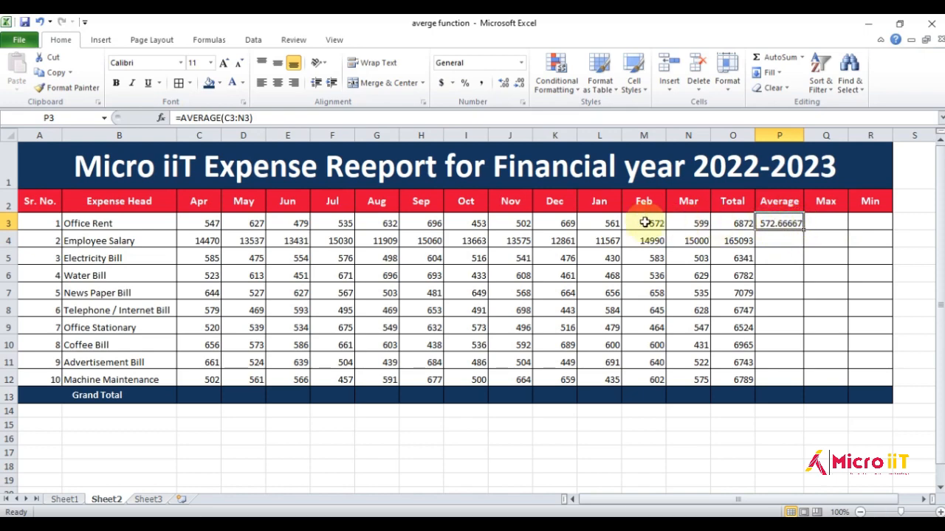
Fill the average formula from P3 down to P12 for all expense heads
left_click(480, 224)
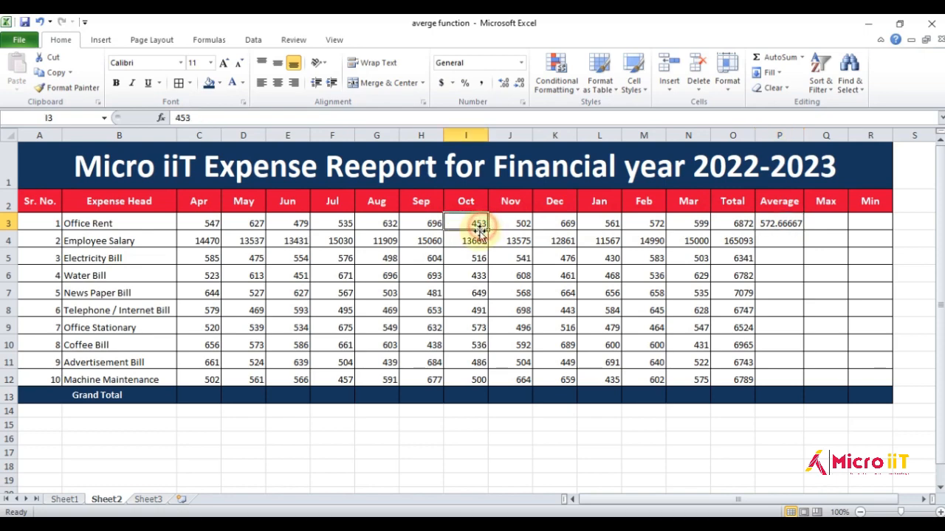
left_click(392, 224)
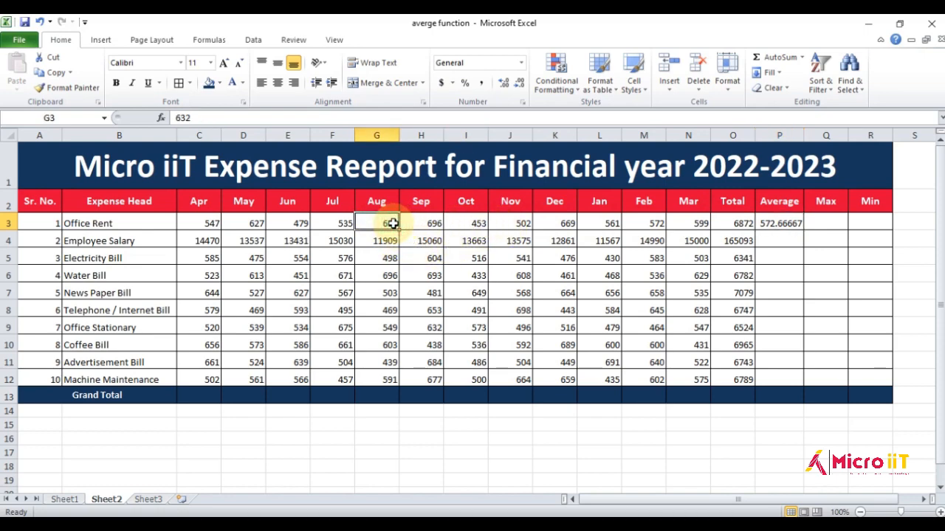
left_click(782, 223)
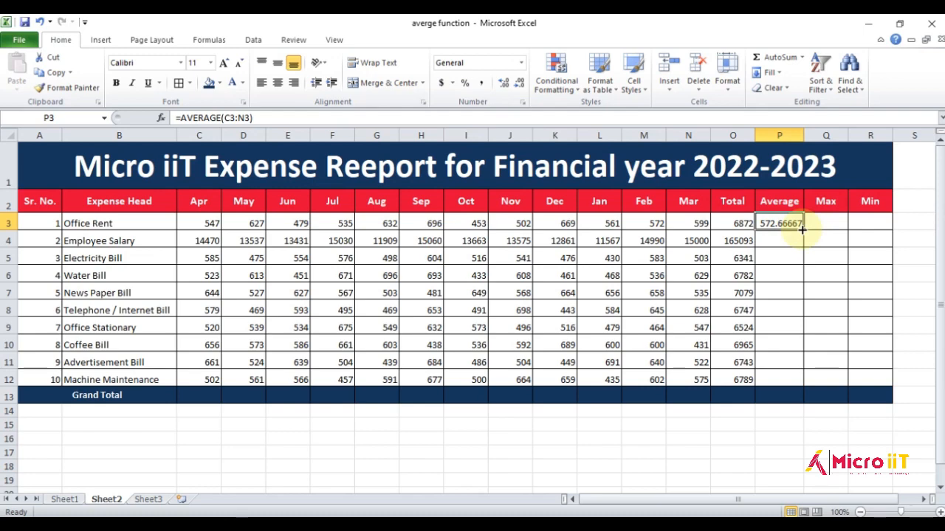
left_click_drag(801, 230, 793, 379)
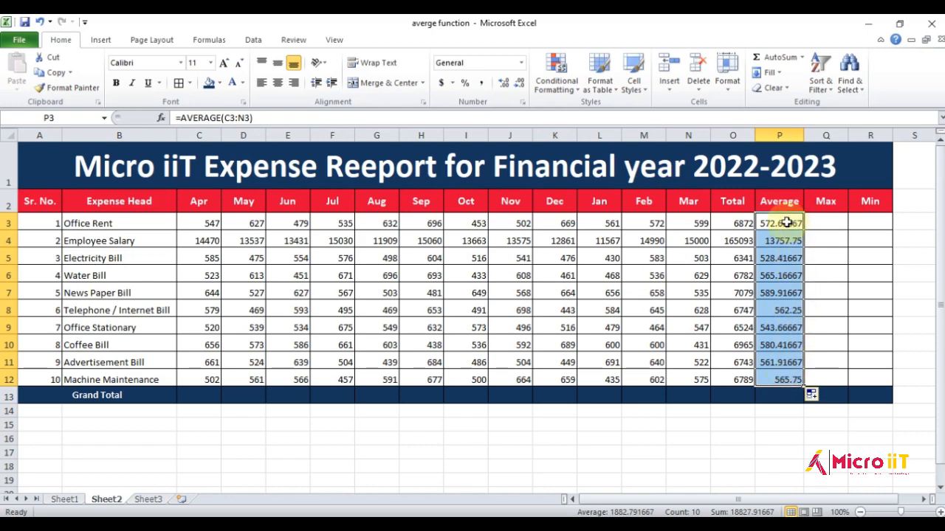
Reduce the Average column values in P3:P12 to zero decimal places
left_click_drag(787, 223, 785, 379)
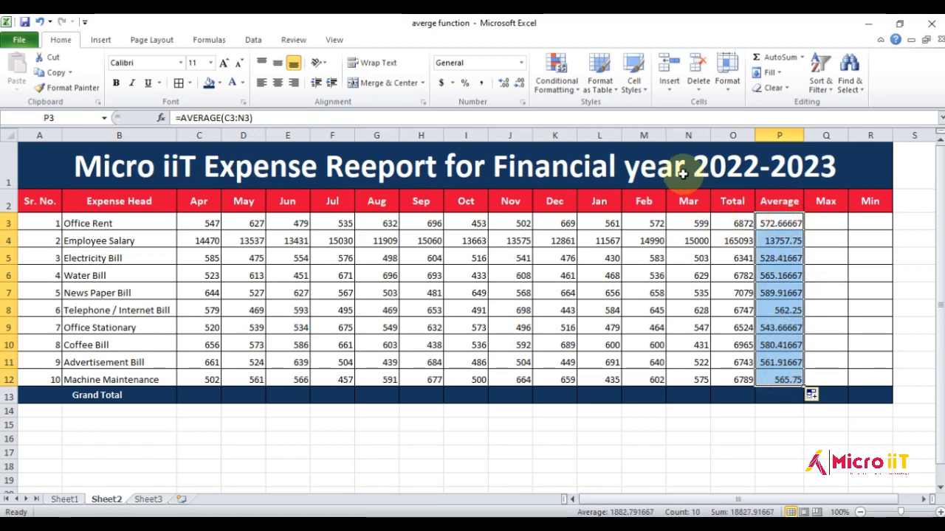
left_click(521, 82)
left_click(521, 83)
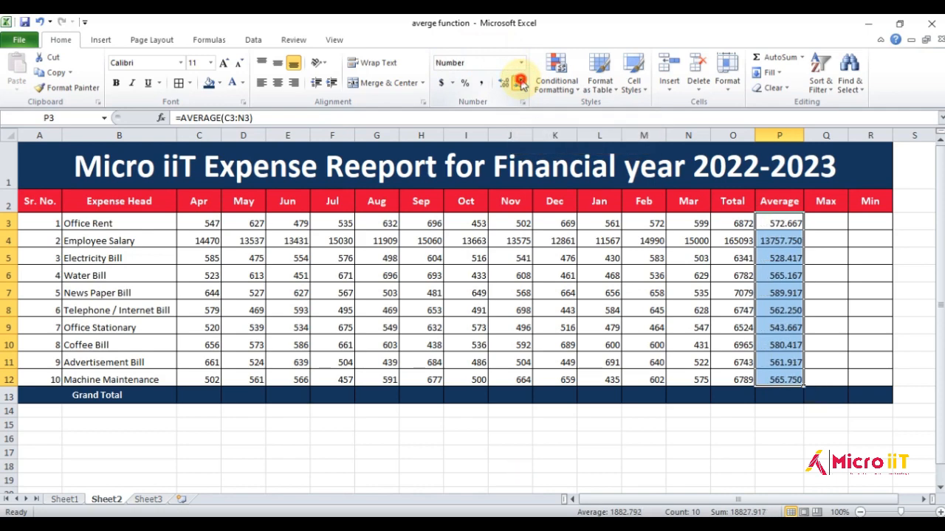
left_click(521, 83)
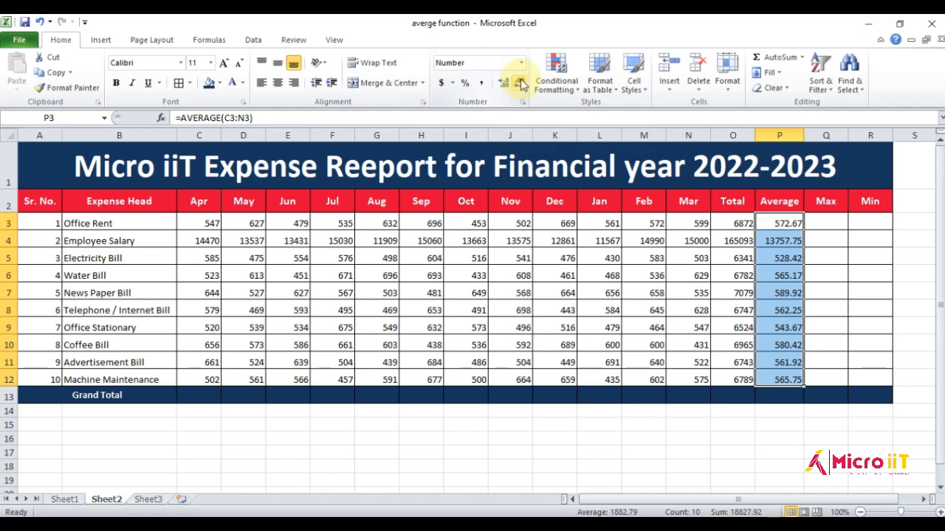
left_click(521, 83)
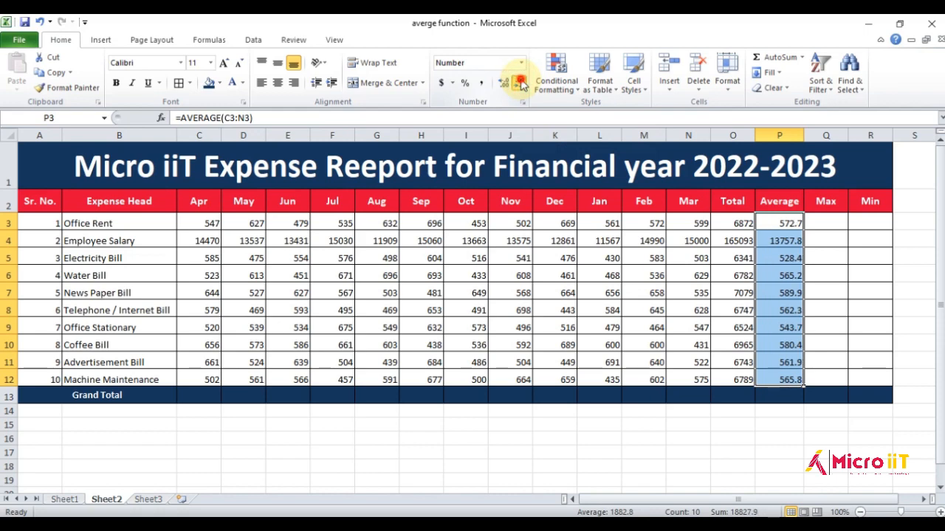
left_click(520, 83)
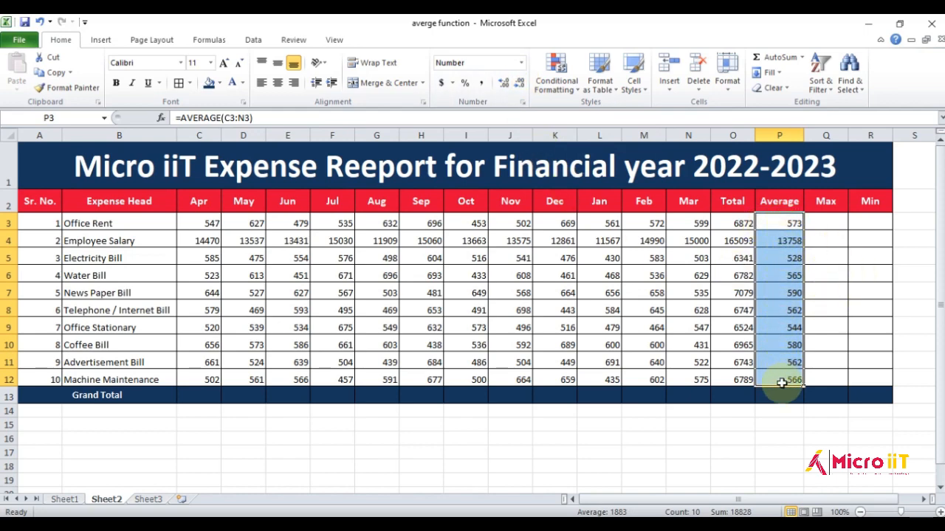
Enter =MAX(C3:N3) in Q3 for Office Rent and fill the formula down to Q12
left_click(832, 223)
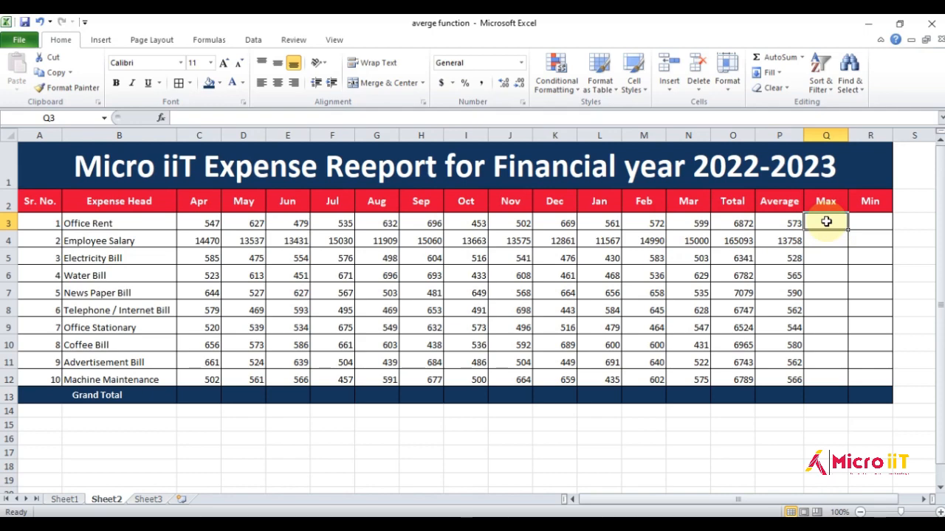
type("=max")
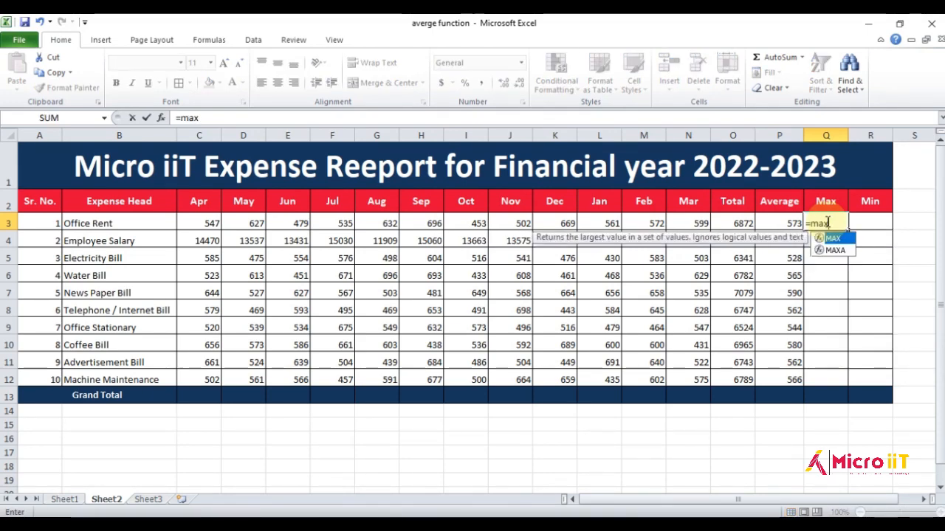
type("(")
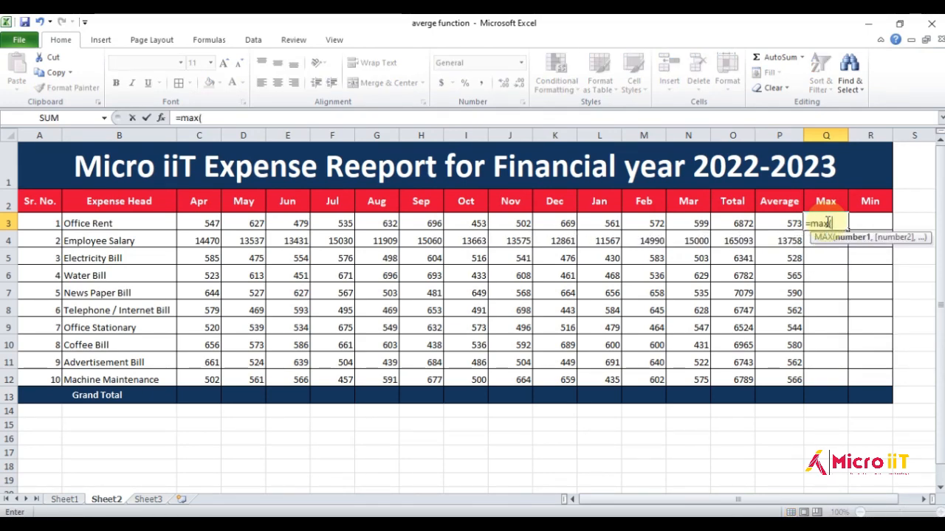
left_click_drag(203, 221, 686, 220)
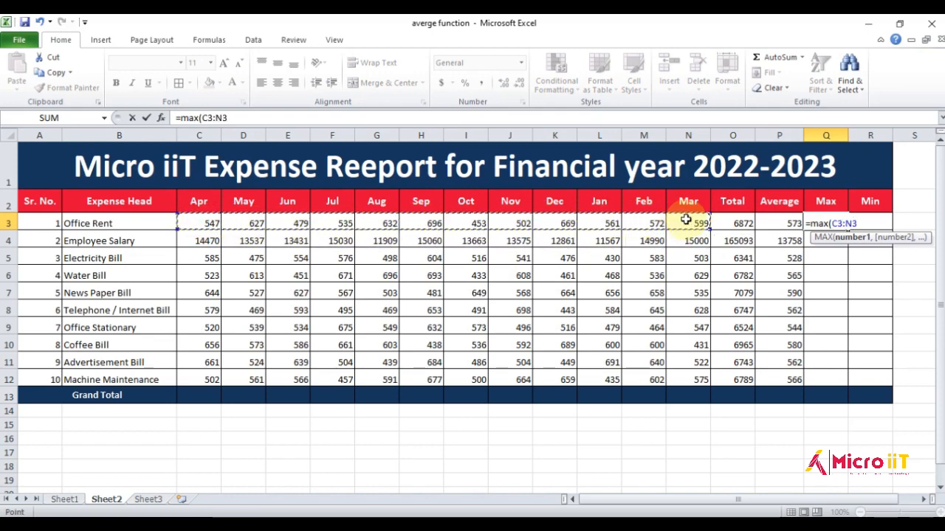
type(")")
key("Return")
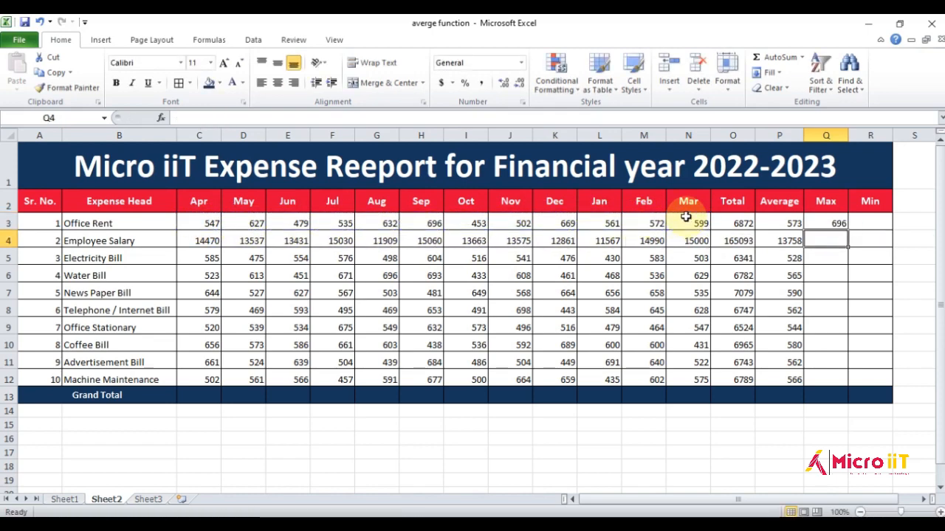
left_click(839, 221)
left_click_drag(847, 228, 845, 380)
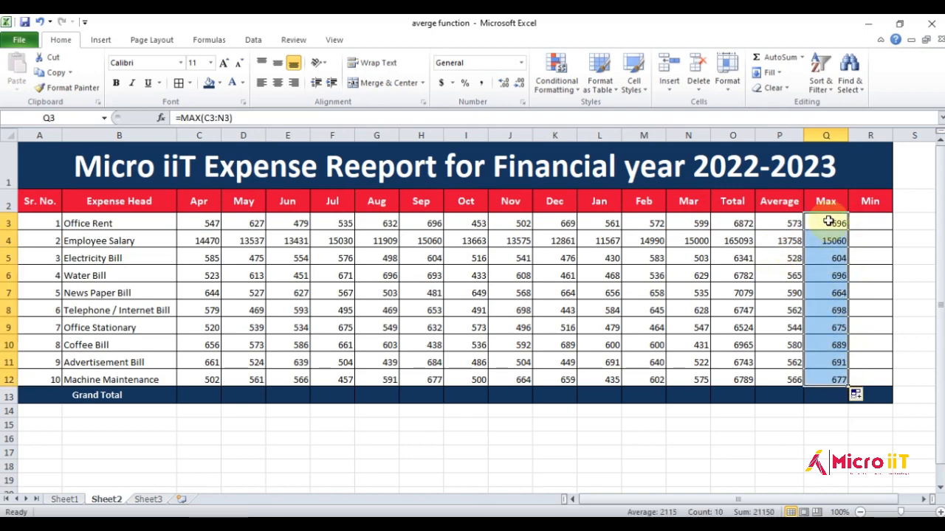
Enter the formula =MIN(C3:N3) in R3 to find the lowest Office Rent amount from April to March
left_click(870, 222)
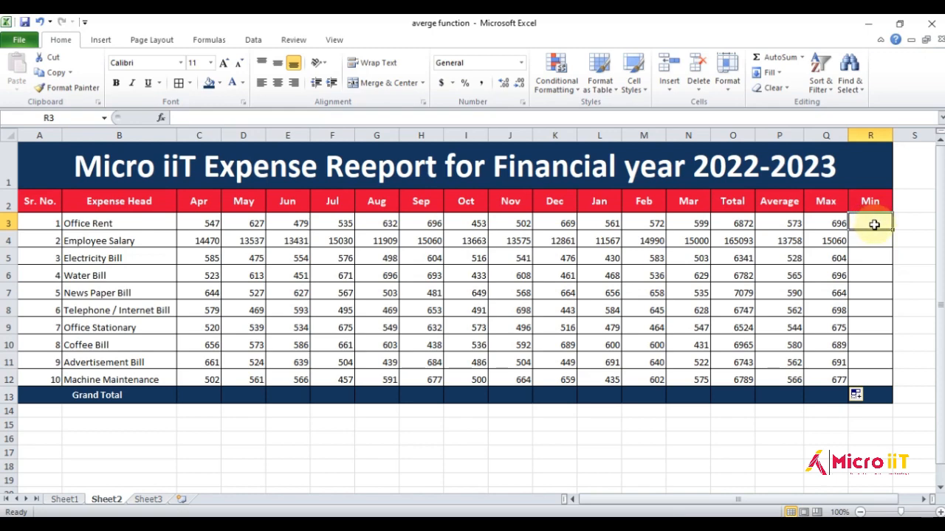
type("=min")
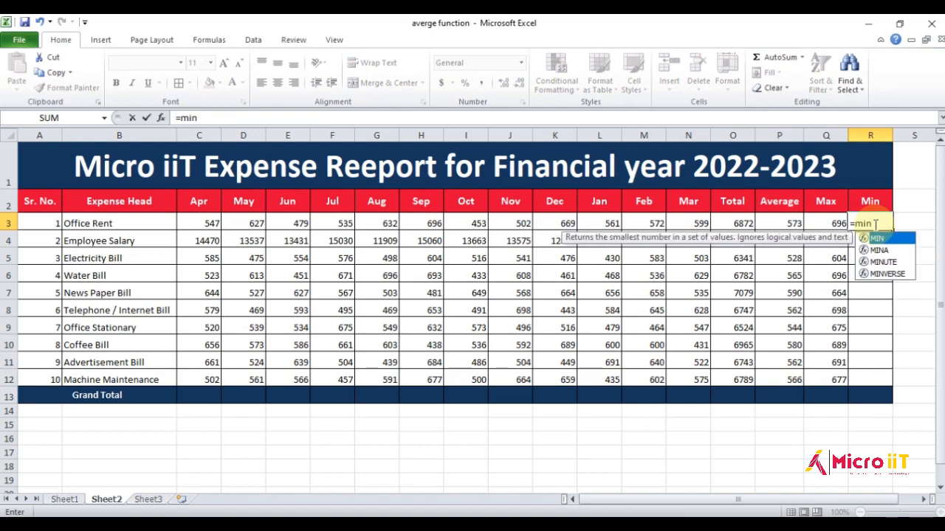
type("(")
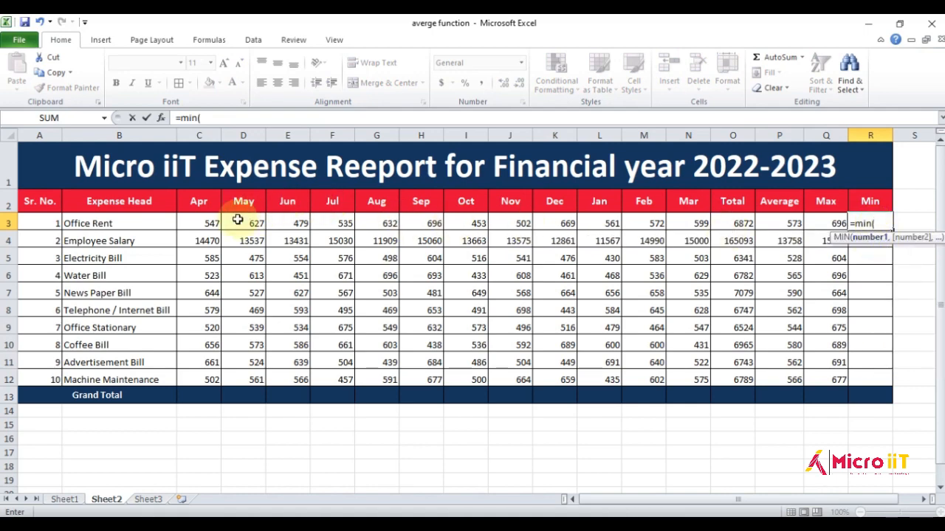
left_click(202, 224)
left_click_drag(201, 224, 696, 225)
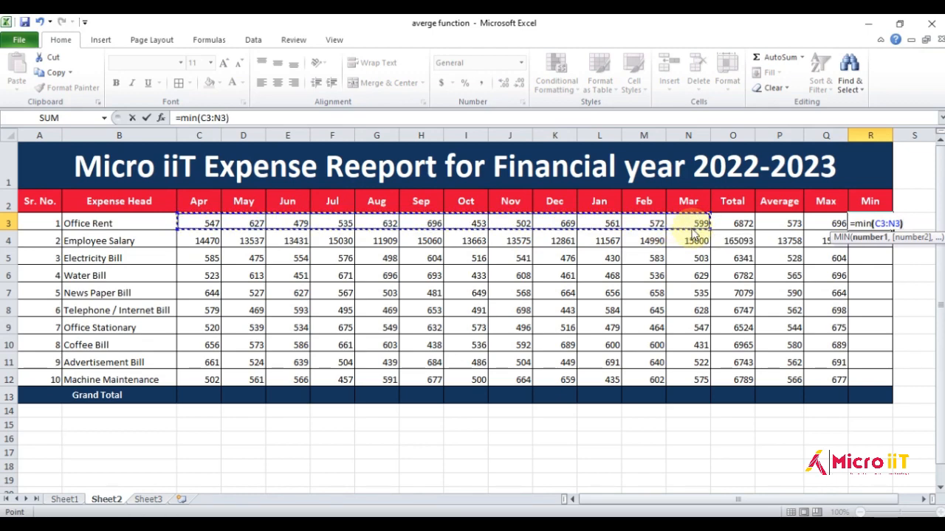
type(")")
key("Return")
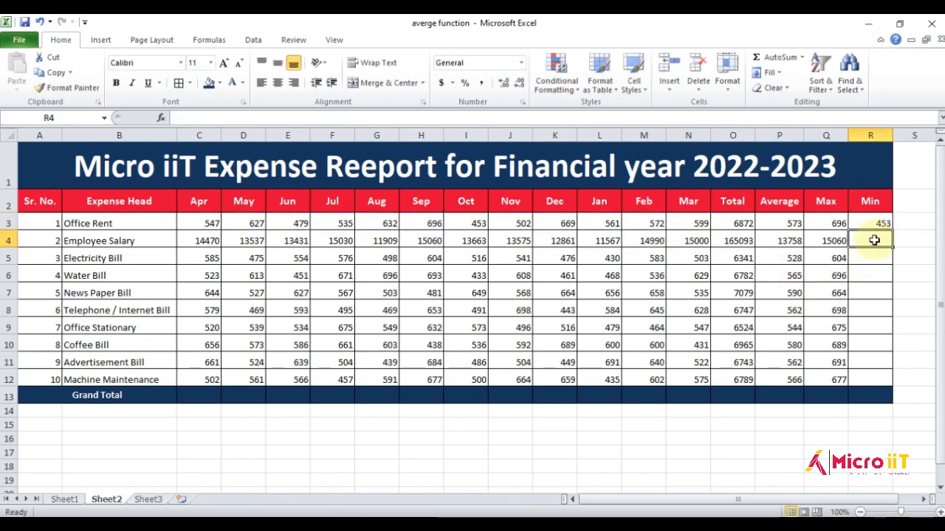
Fill the minimum formula from R3 down to R12 for the remaining expense heads
left_click(885, 225)
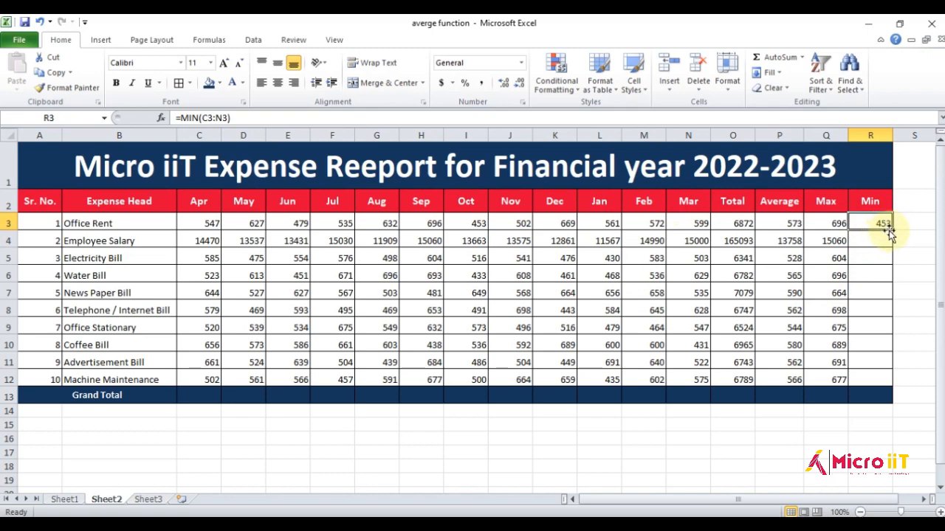
left_click(830, 222)
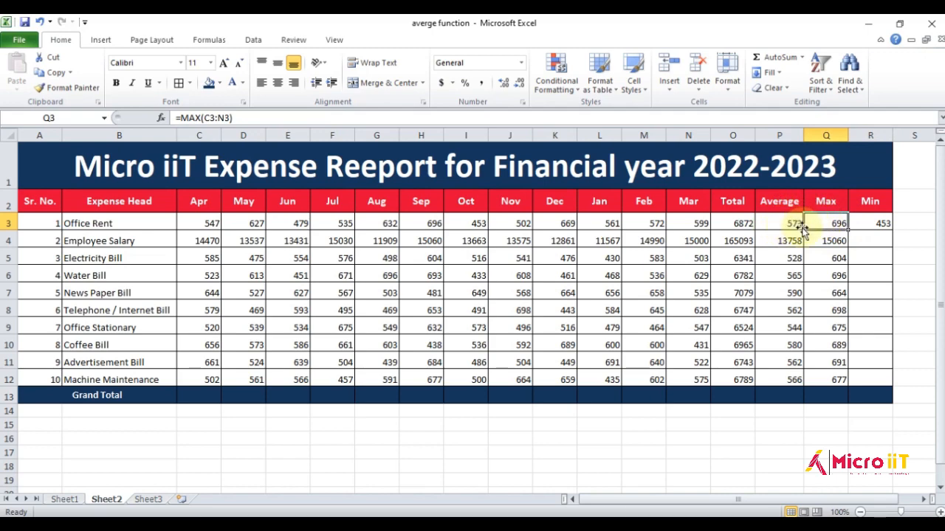
left_click(874, 223)
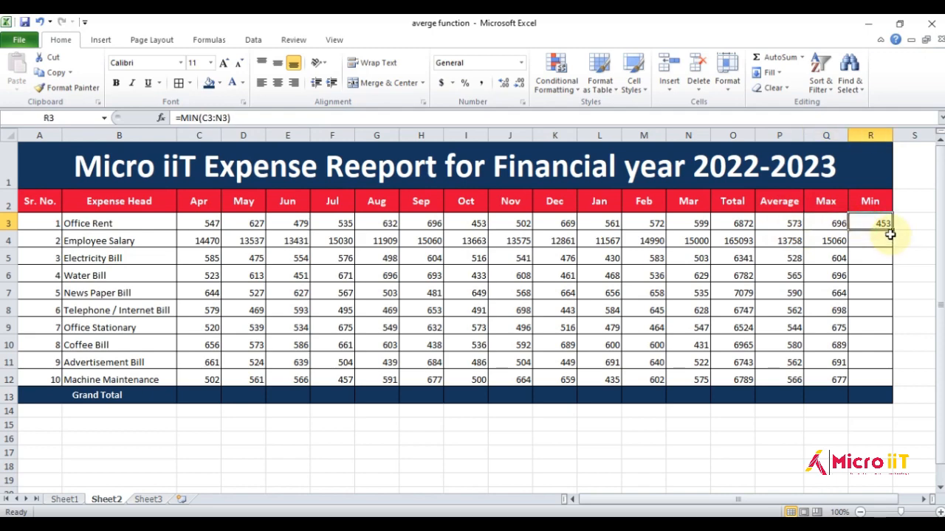
left_click_drag(894, 230, 894, 384)
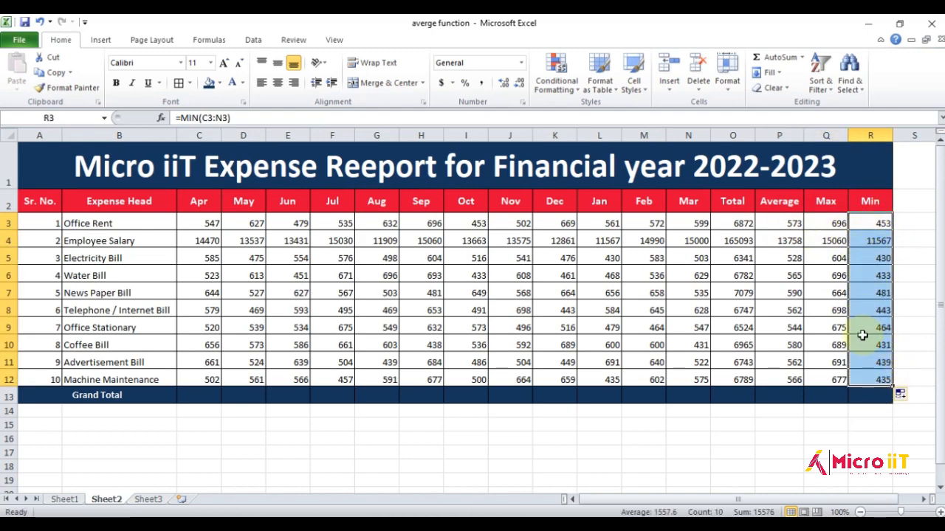
Check the Employee Salary Min and Max formulas, and look over the April to June columns down to the Grand Total row
left_click(877, 241)
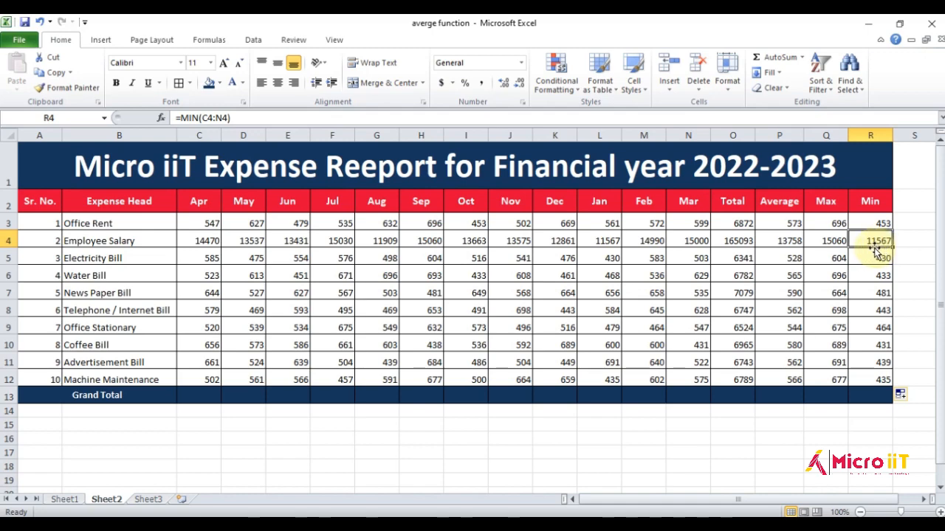
left_click(826, 241)
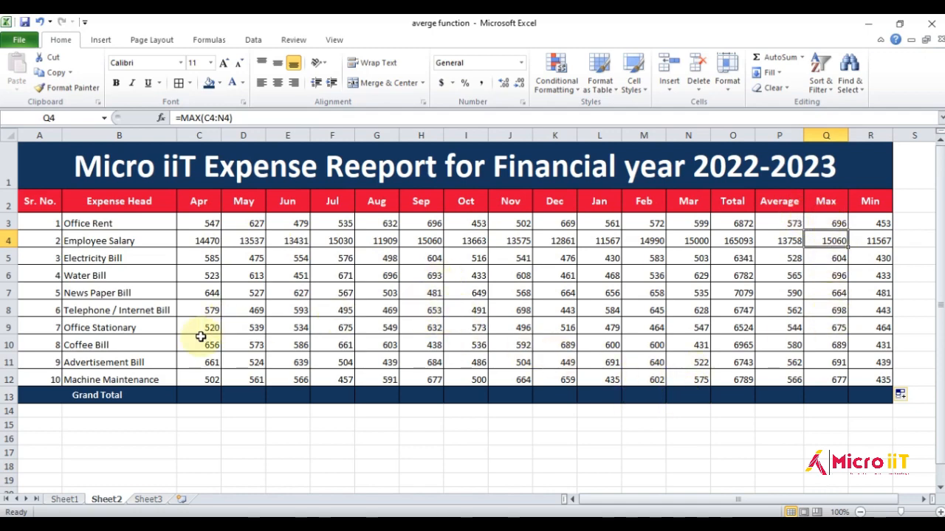
left_click(197, 397)
left_click_drag(205, 201, 199, 398)
left_click_drag(244, 201, 234, 405)
left_click_drag(296, 203, 293, 392)
left_click(135, 396)
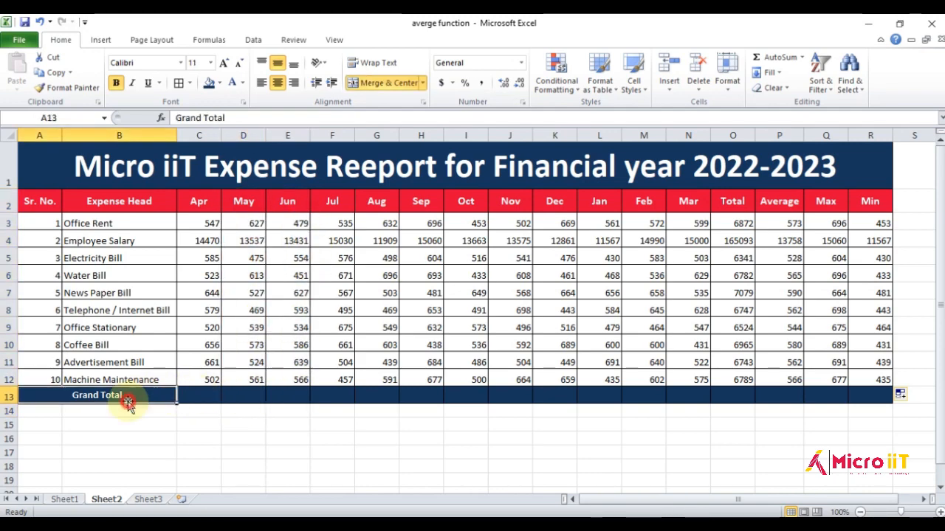
Total the April expenses in the Grand Total row with AutoSum, entering =SUM(C3:C12) in C13
left_click(209, 398)
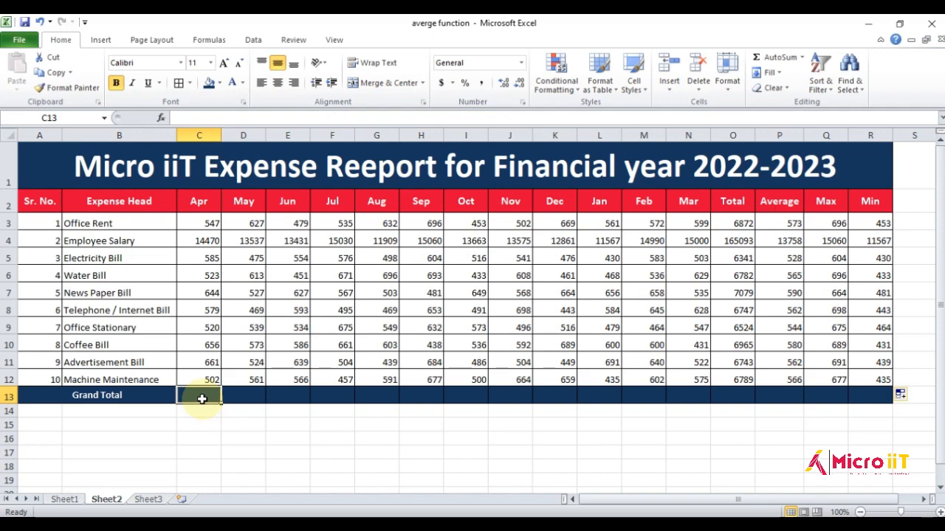
key("alt")
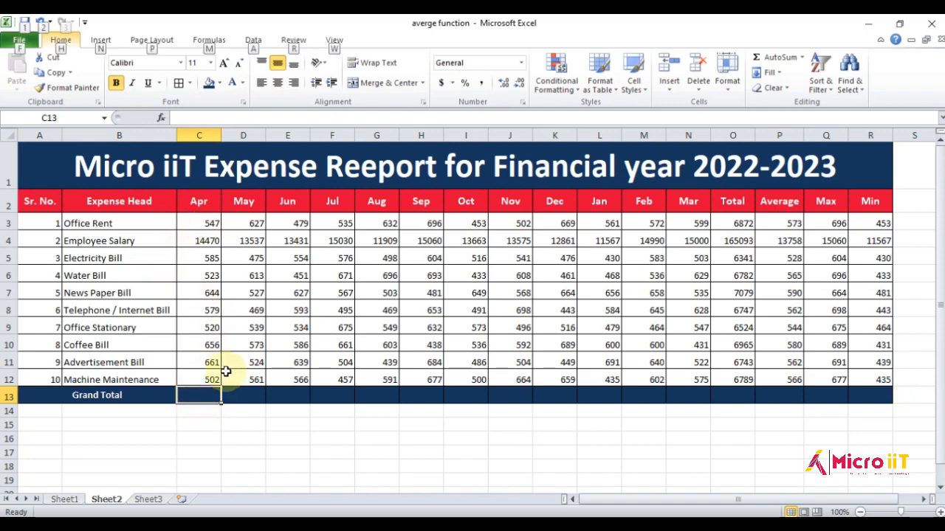
left_click(195, 222)
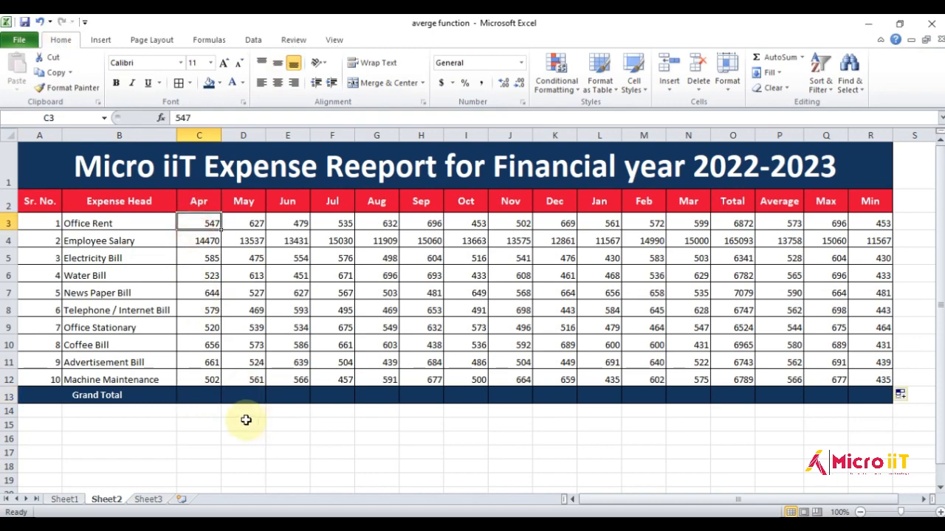
left_click(198, 396)
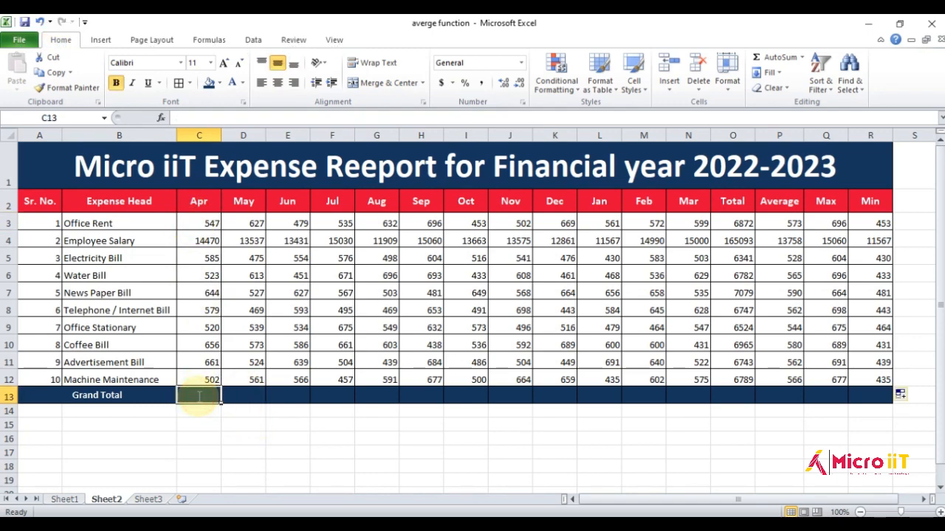
key("alt+equal")
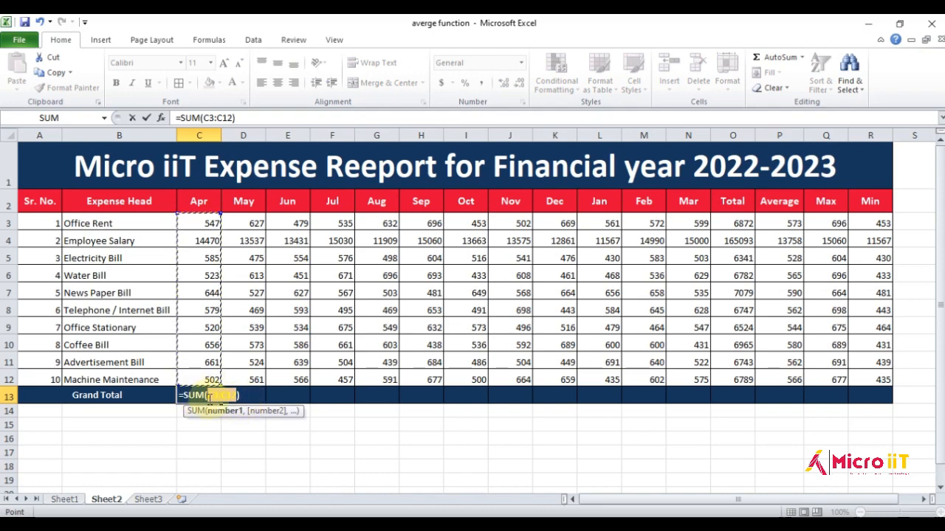
key("Return")
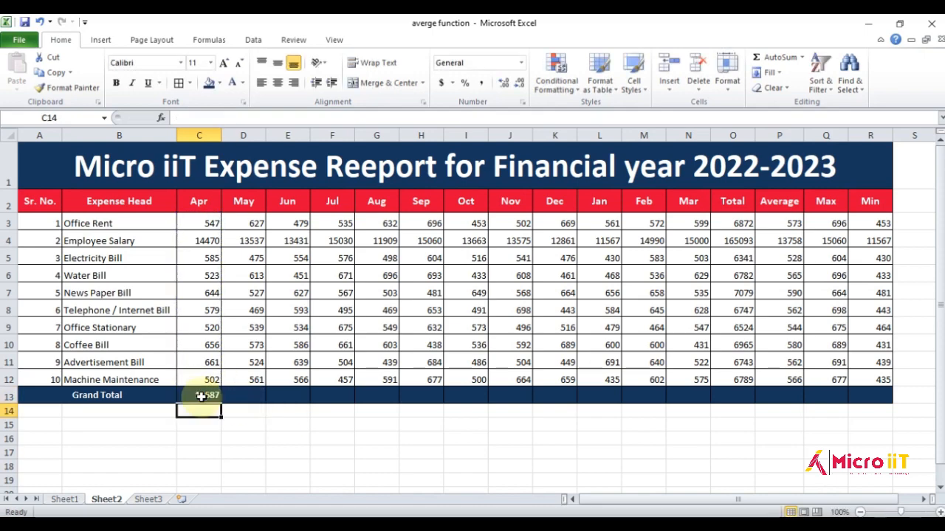
Total the May expenses in the Grand Total row with AutoSum, entering =SUM(D3:D12) in D13
left_click(242, 395)
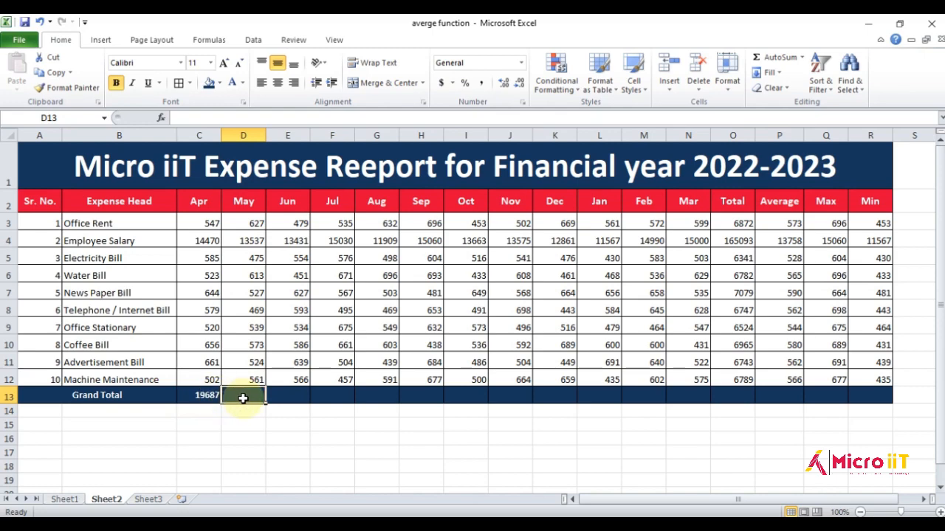
key("alt+equal")
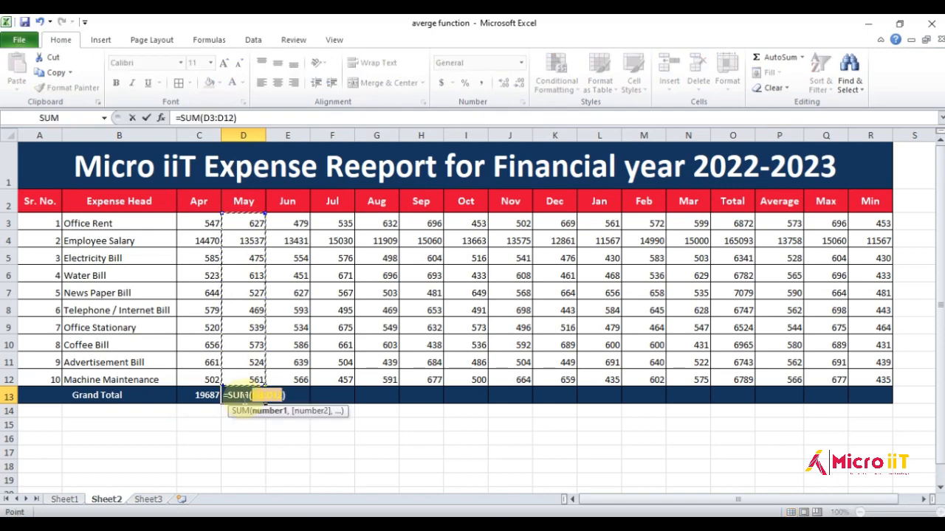
key("Return")
Fill the May grand total formula from D13 across to the March column in N13
left_click(251, 397)
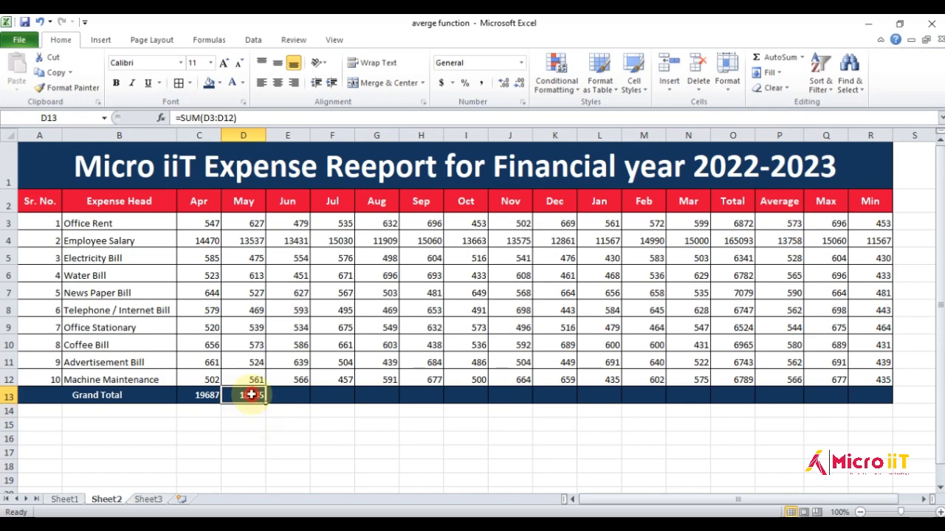
left_click_drag(266, 403, 727, 409)
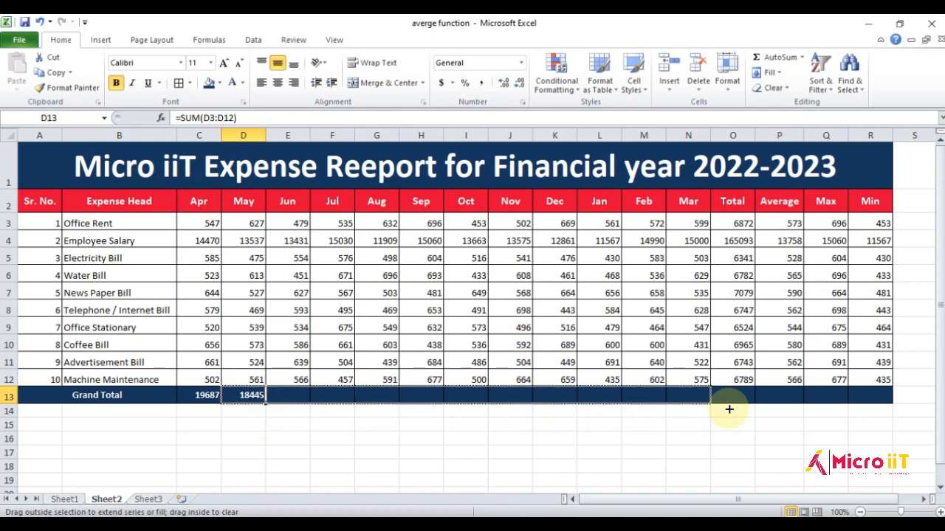
left_click_drag(728, 409, 711, 411)
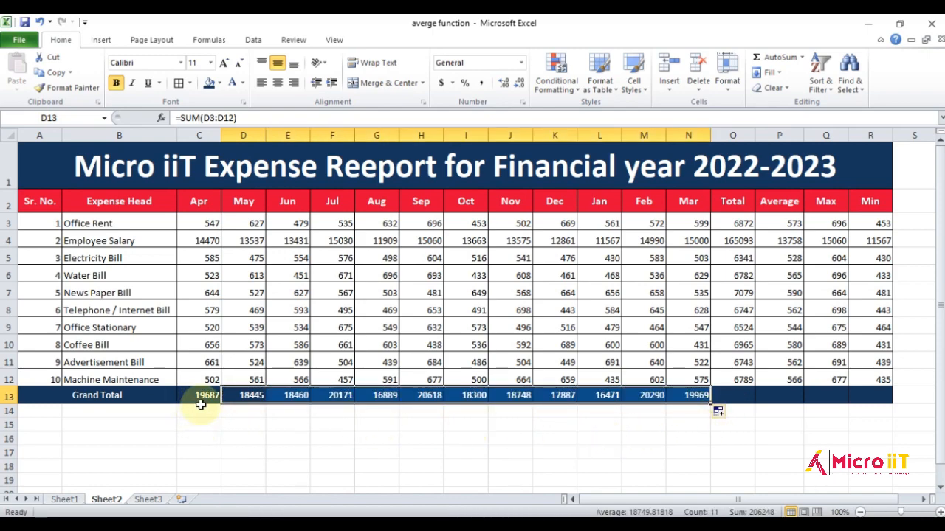
Check the Grand Total row formulas one by one from March back to July
left_click(692, 395)
left_click(640, 396)
left_click(605, 396)
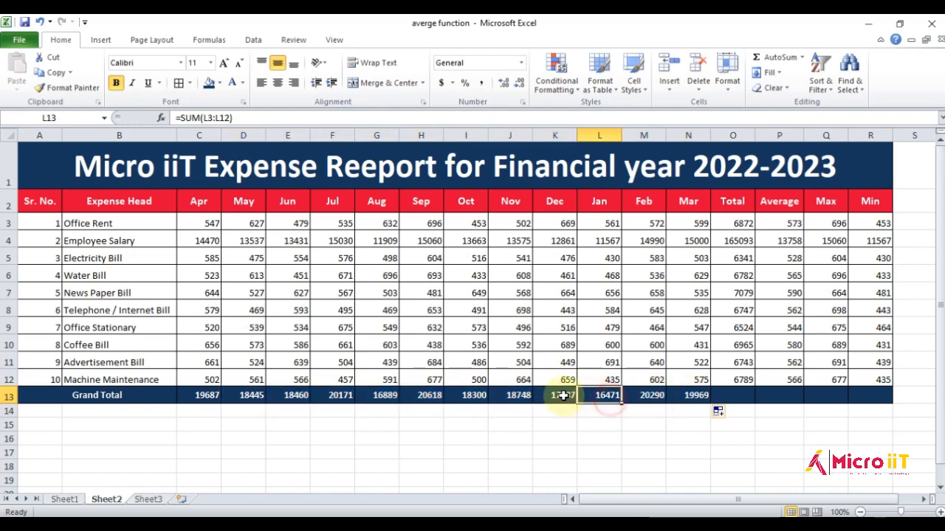
left_click(561, 396)
left_click(509, 396)
left_click(469, 396)
left_click(424, 396)
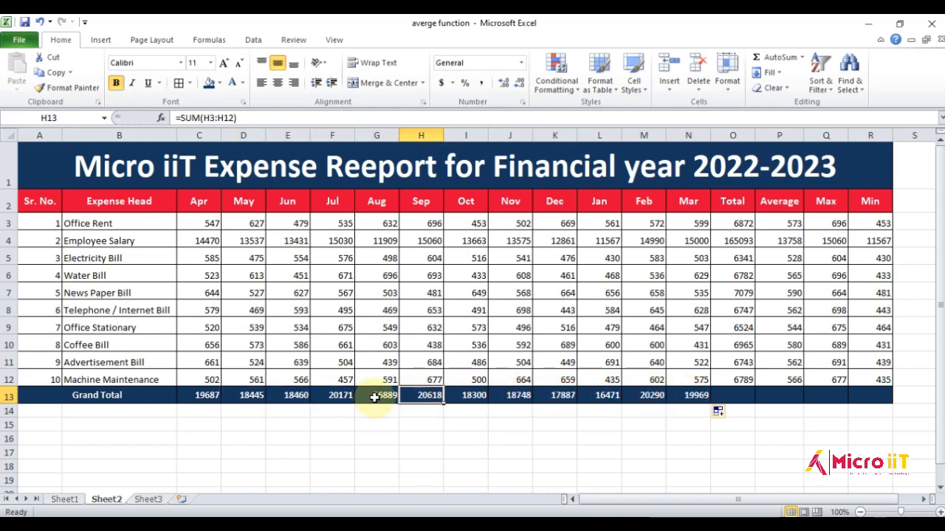
left_click(375, 396)
left_click(344, 396)
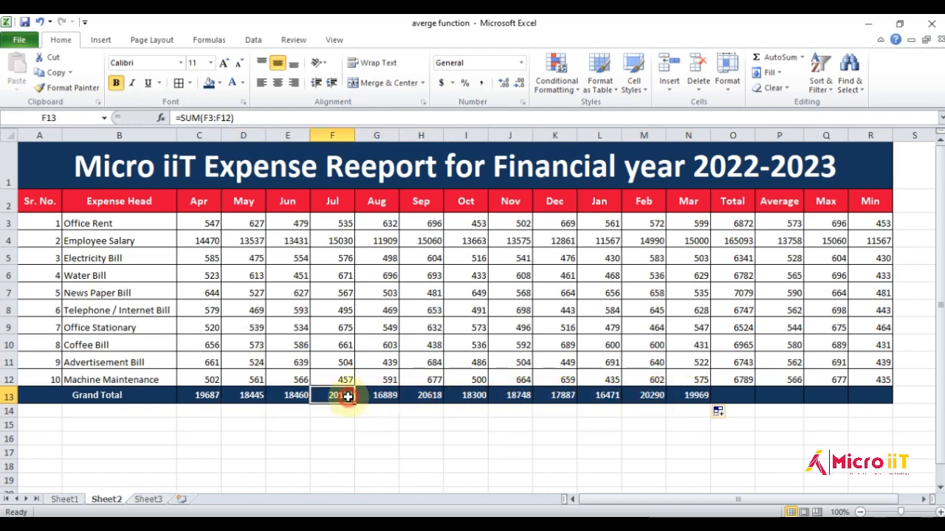
Fill the grand total formula from N13 across to R13 and show the Average grand total in P13 without decimals
left_click(686, 395)
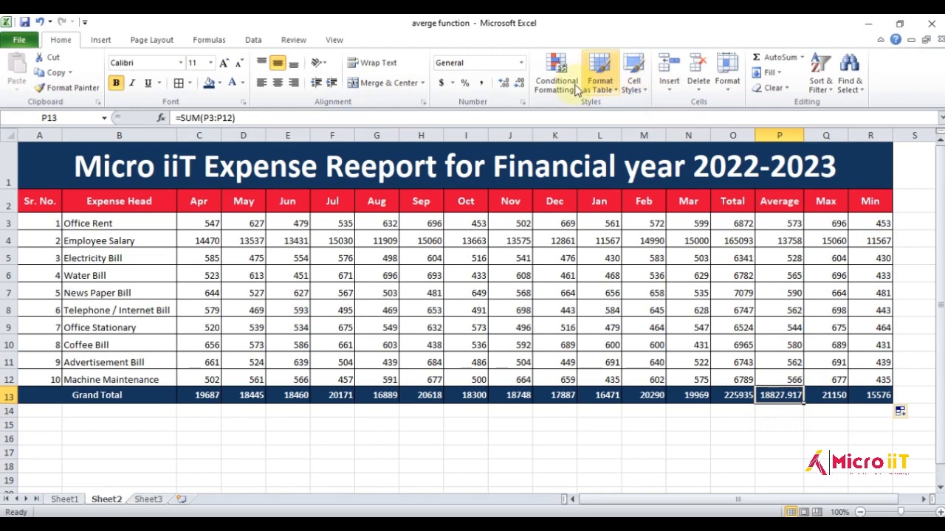
left_click(519, 84)
left_click(520, 84)
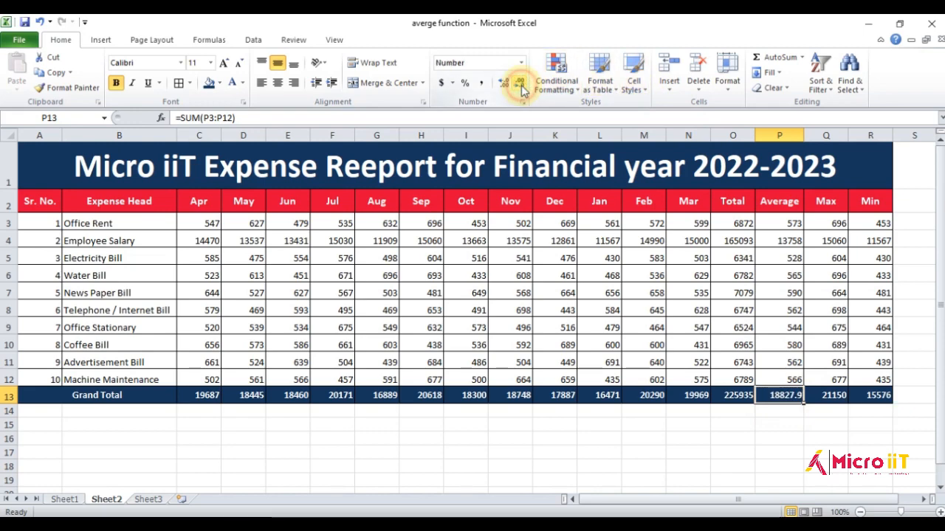
left_click(519, 85)
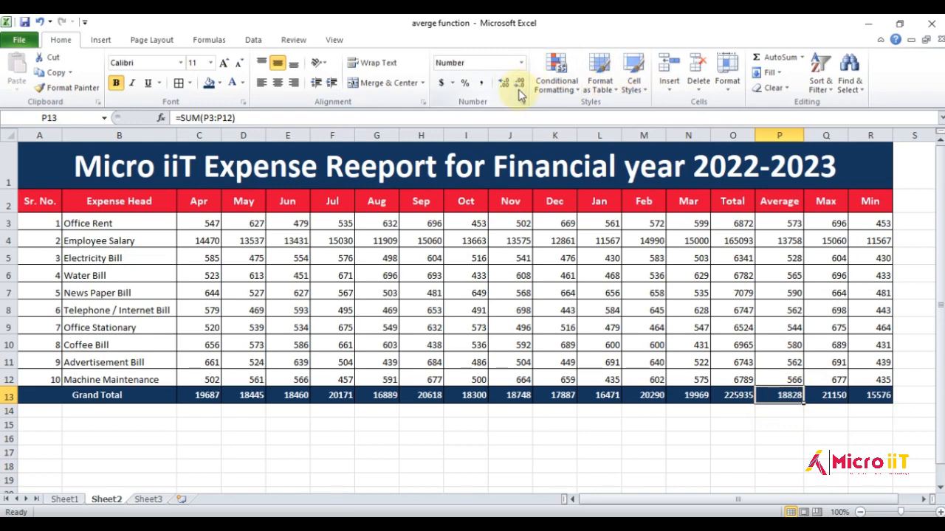
Check the grand total formulas in the Average and Total columns, P13 and O13
left_click(783, 411)
left_click(787, 396)
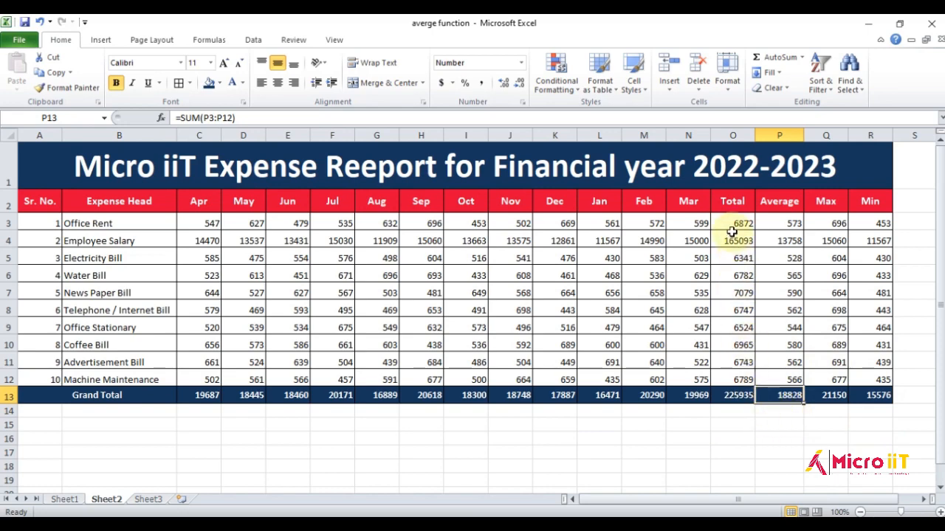
left_click(736, 395)
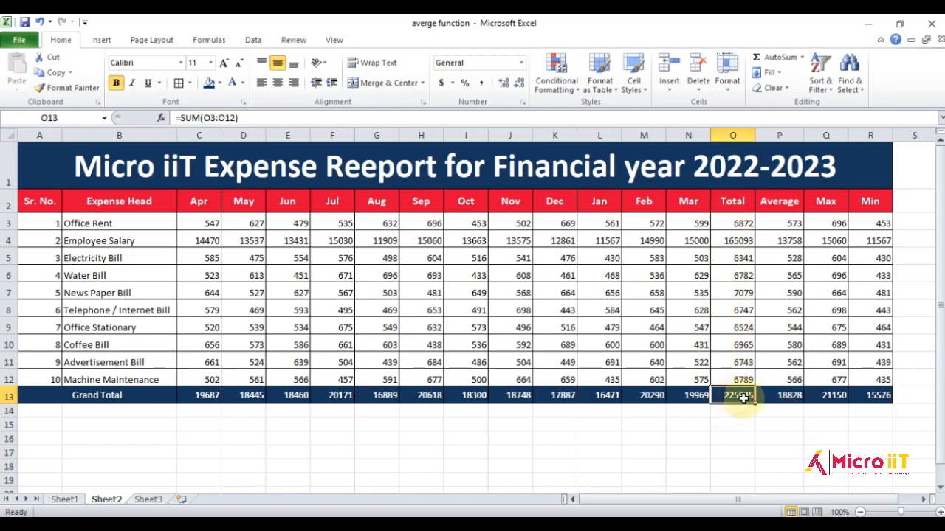